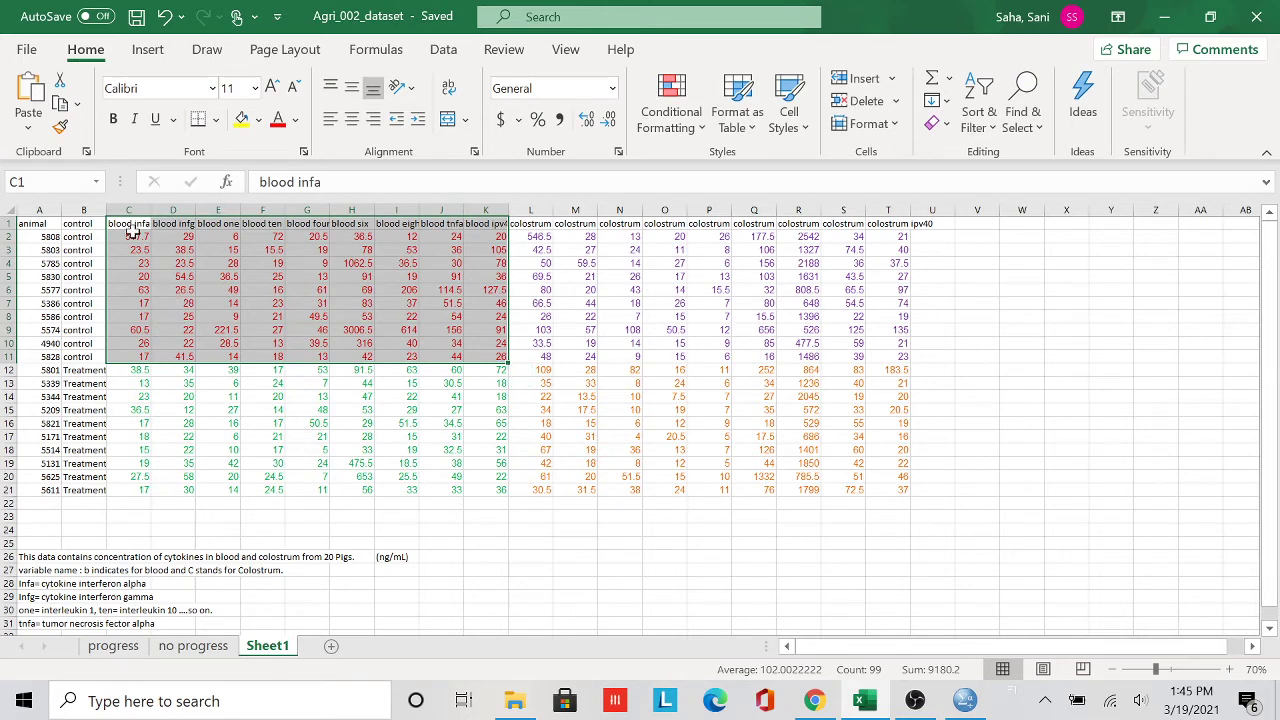
Copy the control group's blood cytokine data with its header row, cells C1:K11
drag(127, 224, 487, 356)
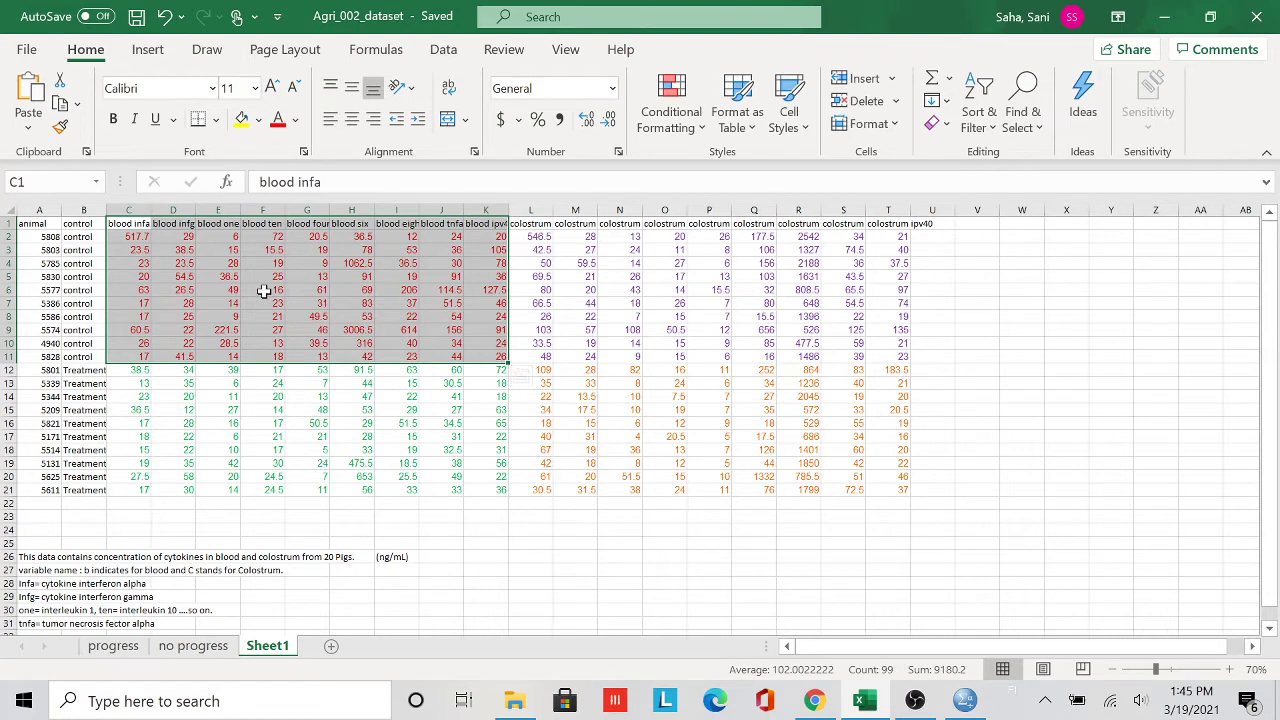
right_click(185, 282)
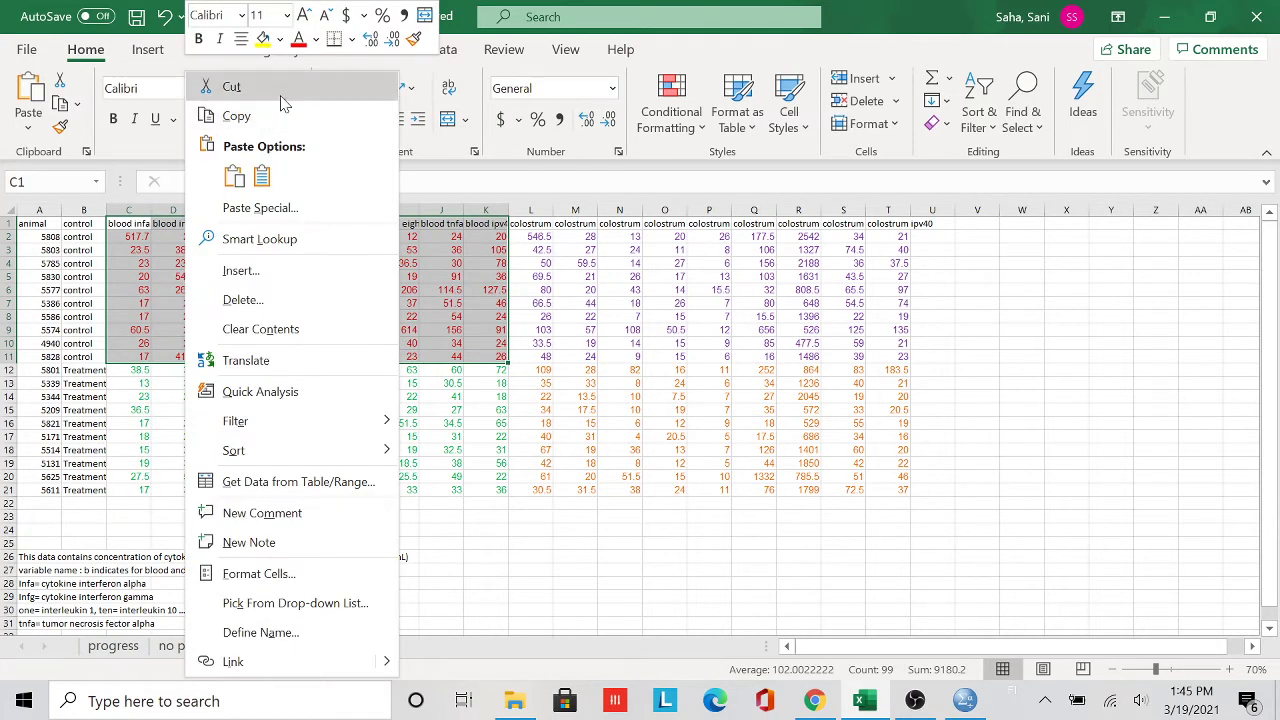
click(240, 116)
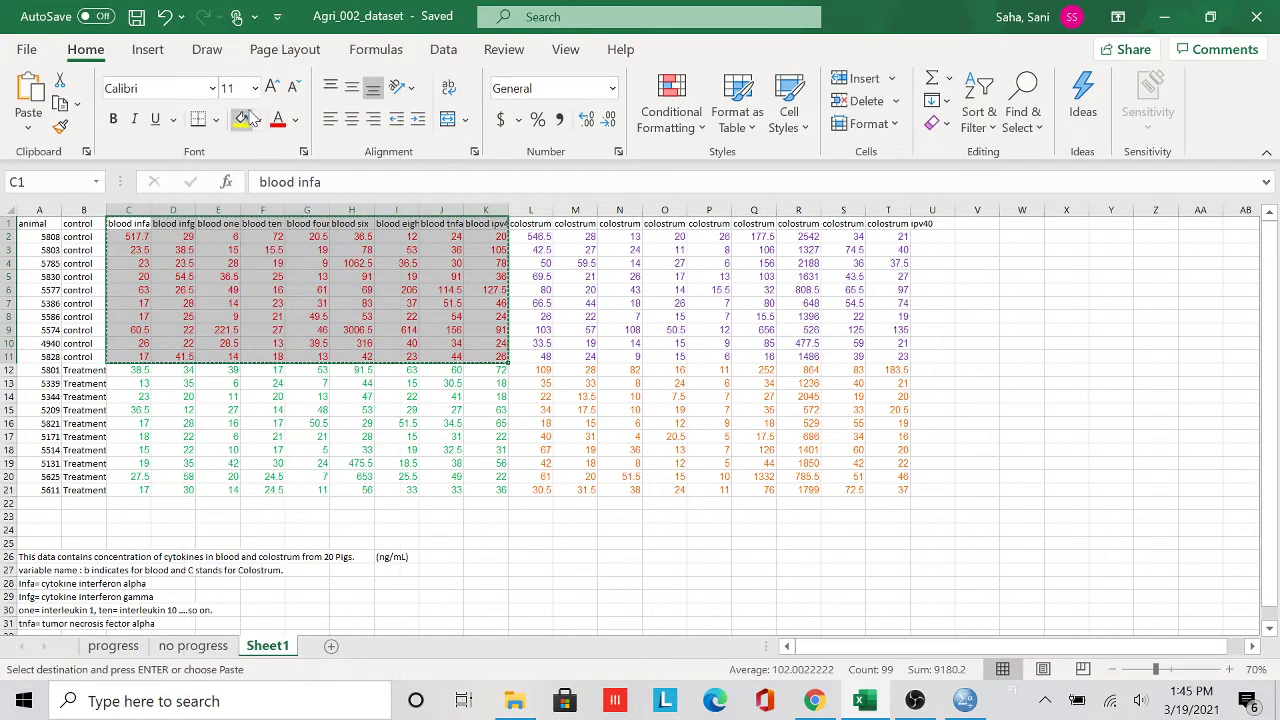
Switch to SPSS Statistics and paste the copied data with variable names, starting at the first cell of the empty dataset
click(965, 700)
click(127, 155)
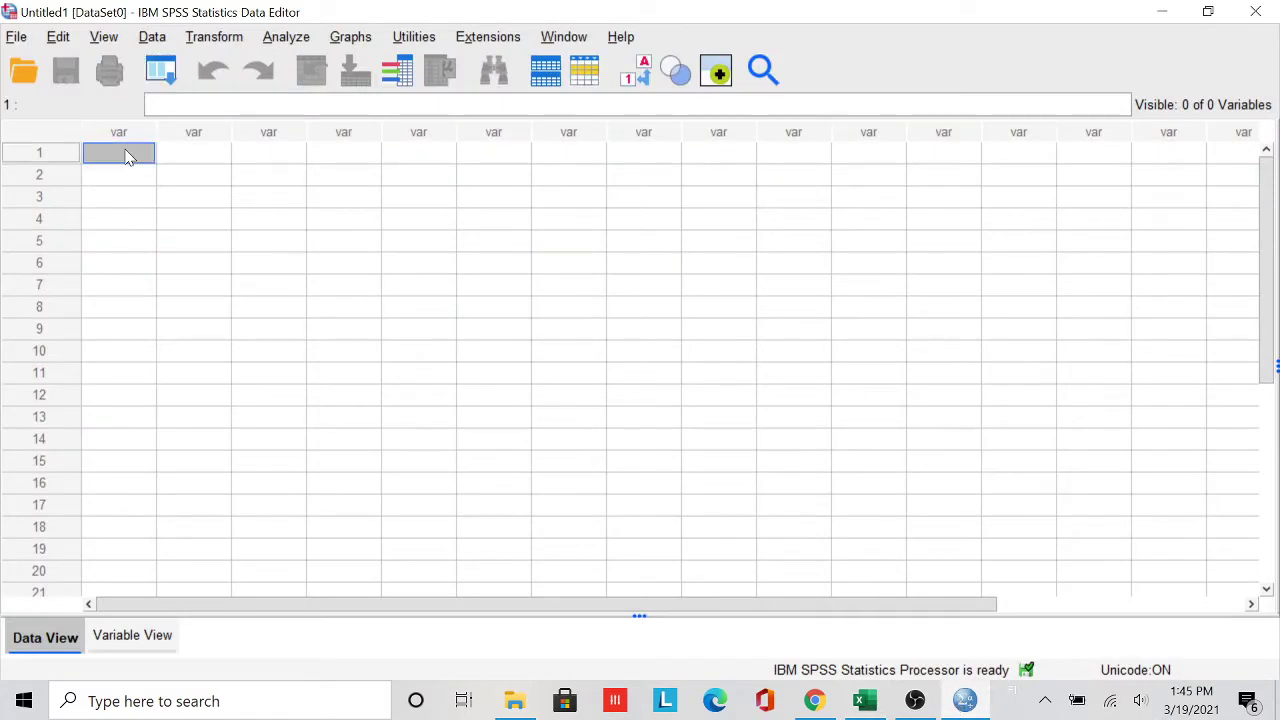
right_click(127, 155)
click(204, 310)
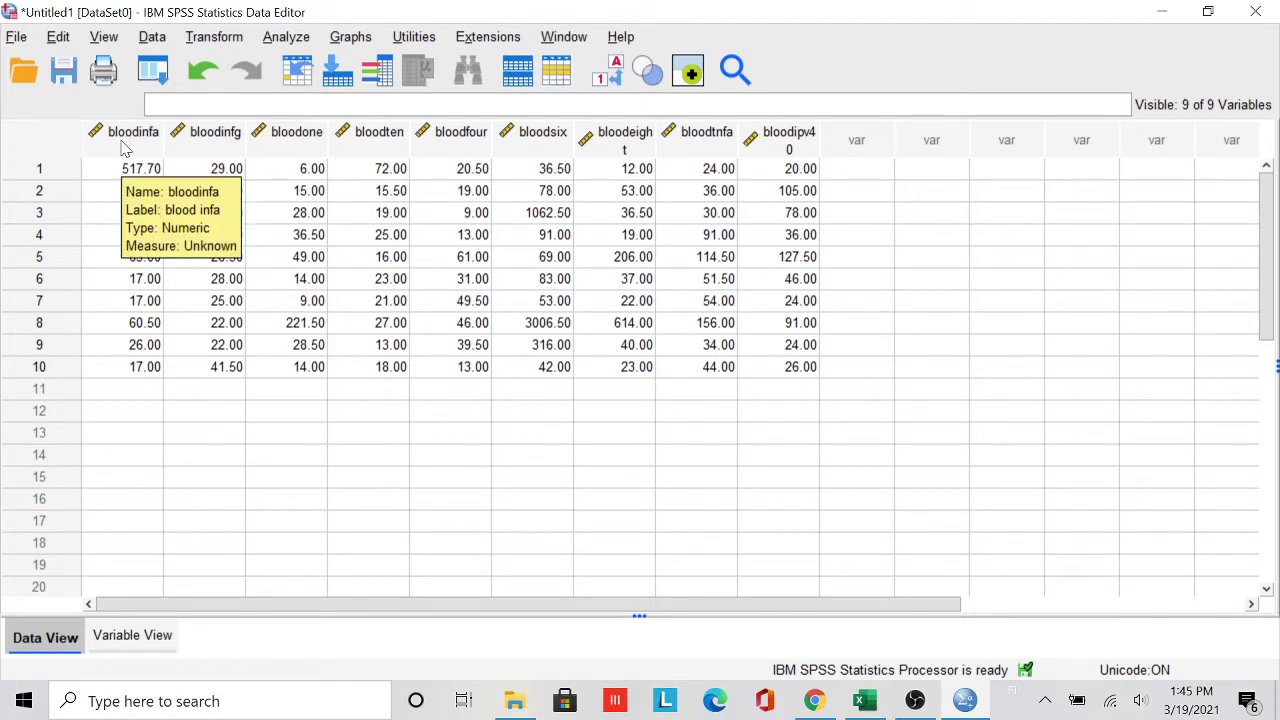
Start the Explore analysis from the descriptive statistics and set blood infa as the dependent variable
click(299, 40)
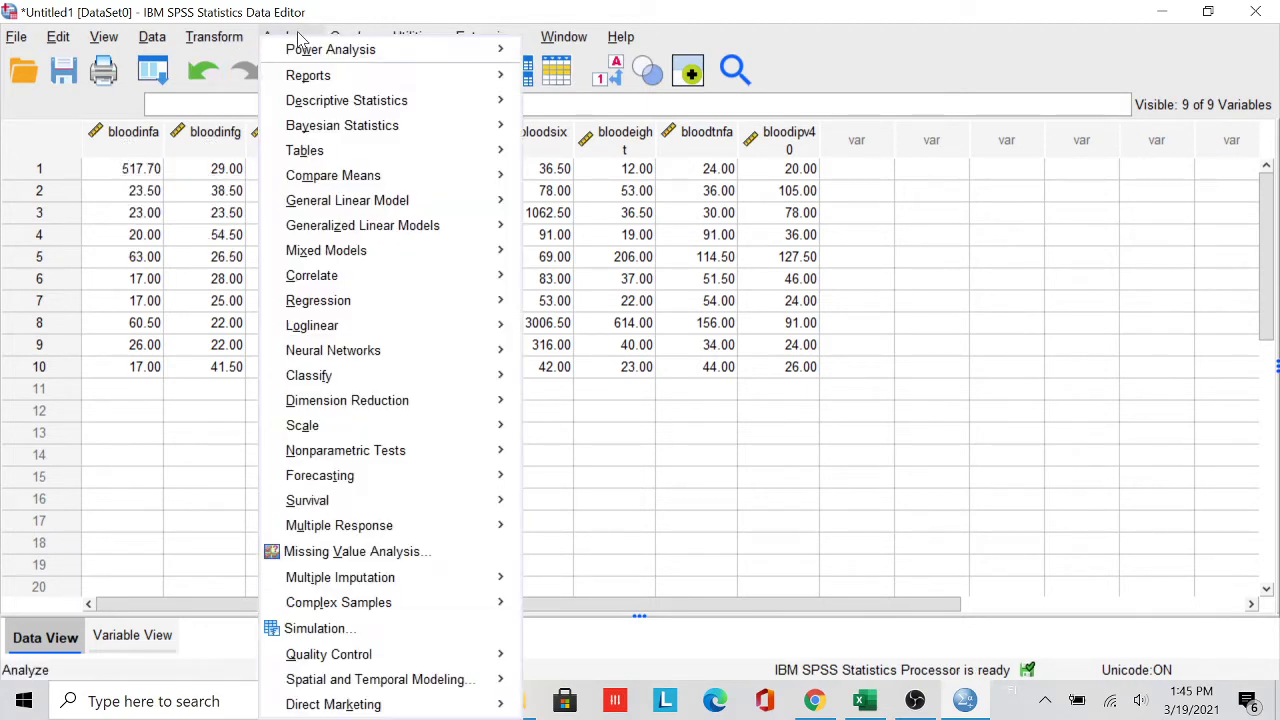
mouse_move(337, 100)
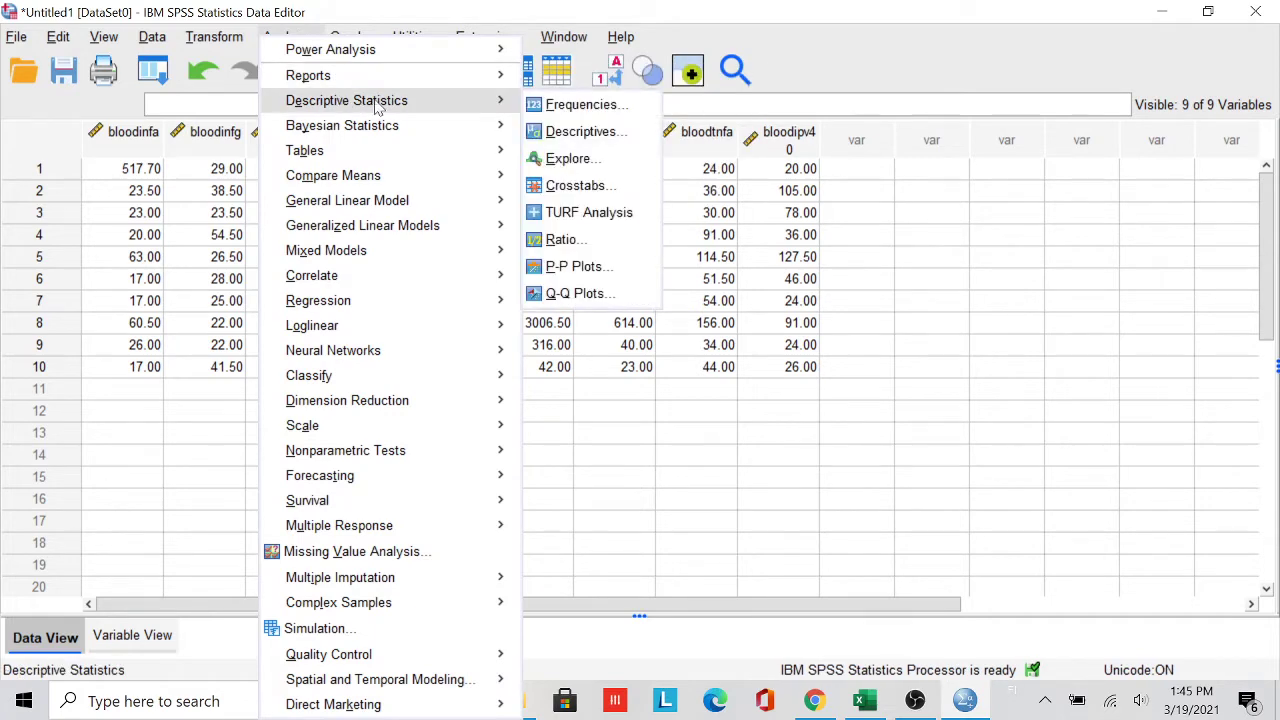
click(568, 158)
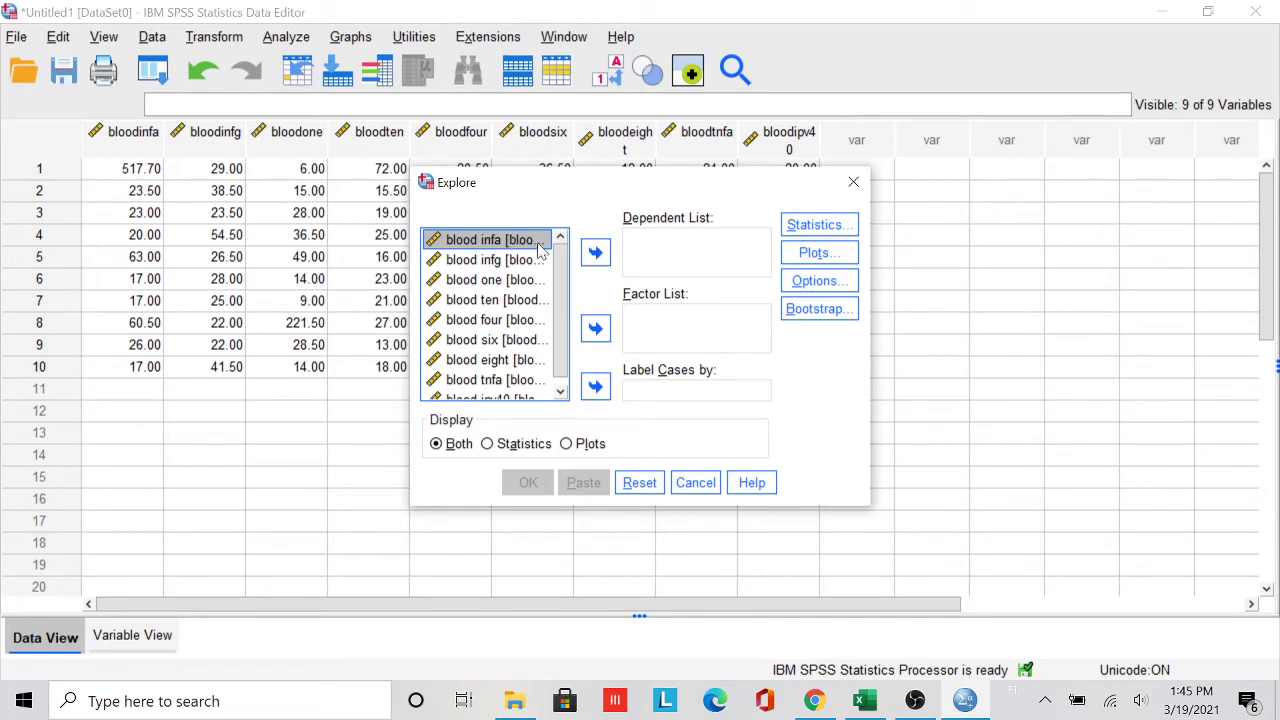
click(595, 256)
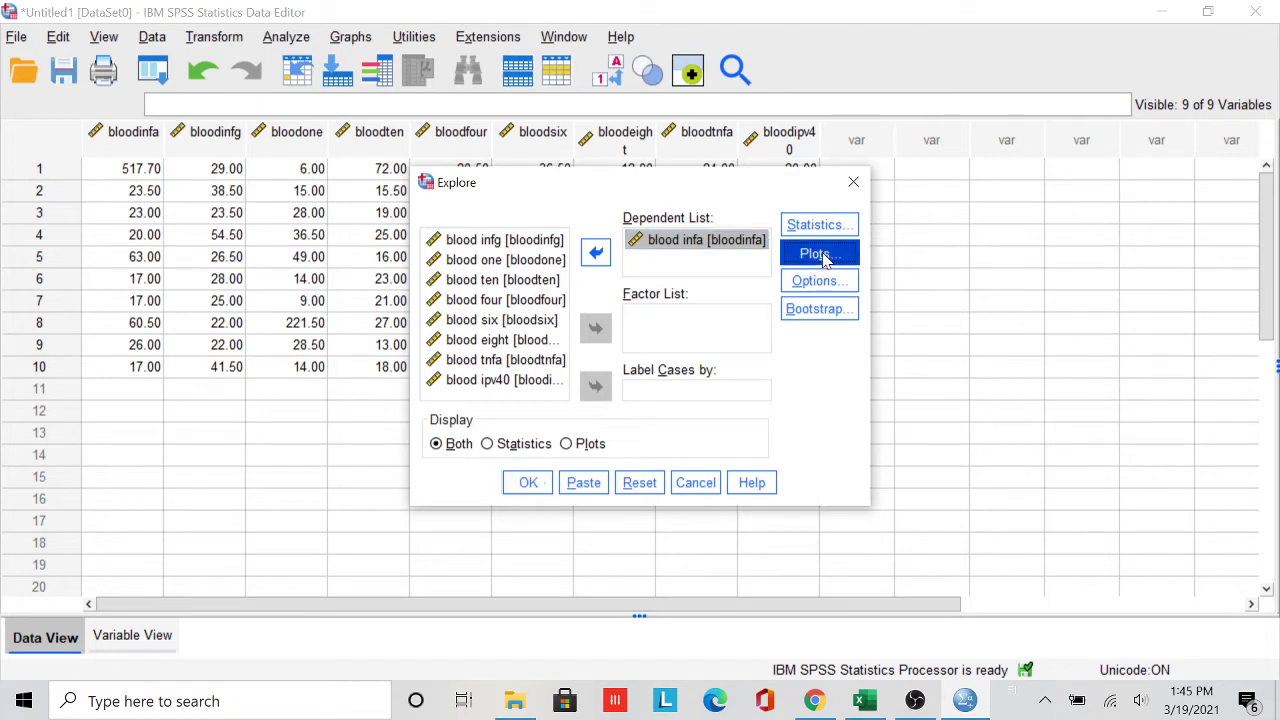
Enable normality plots with tests, turn off the stem-and-leaf plot, and run the Explore analysis for blood infa
click(815, 256)
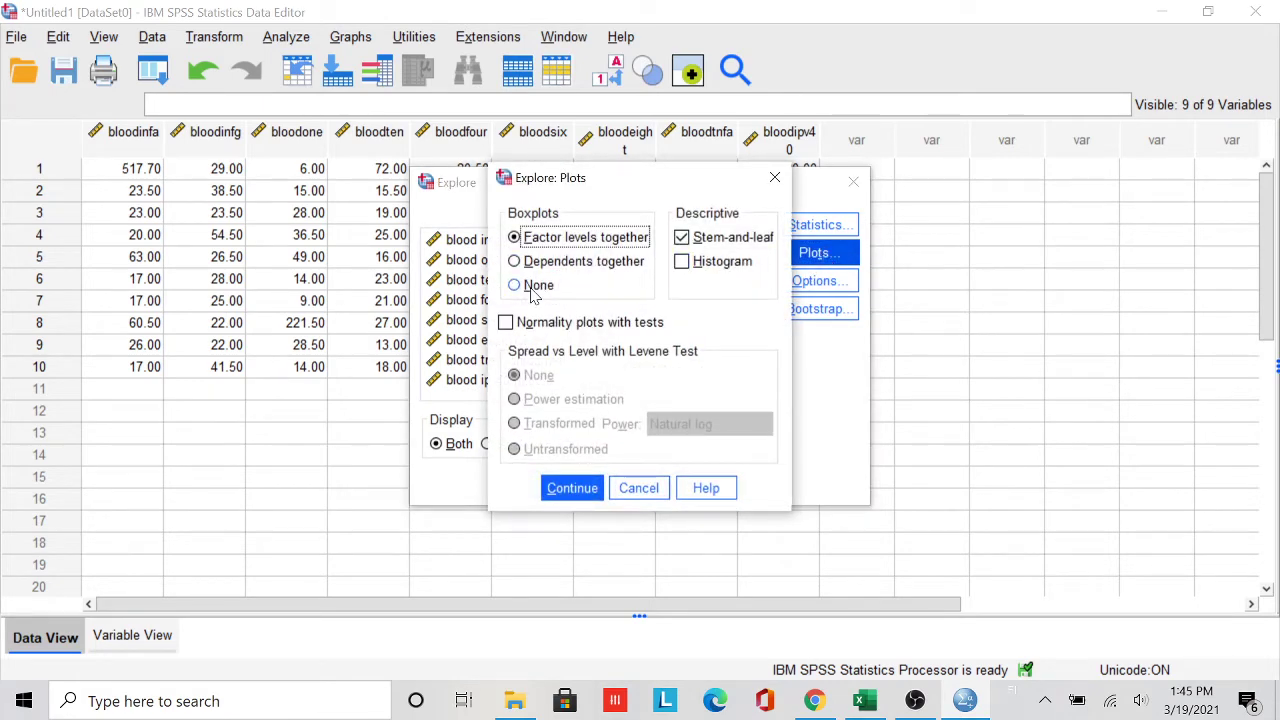
click(505, 323)
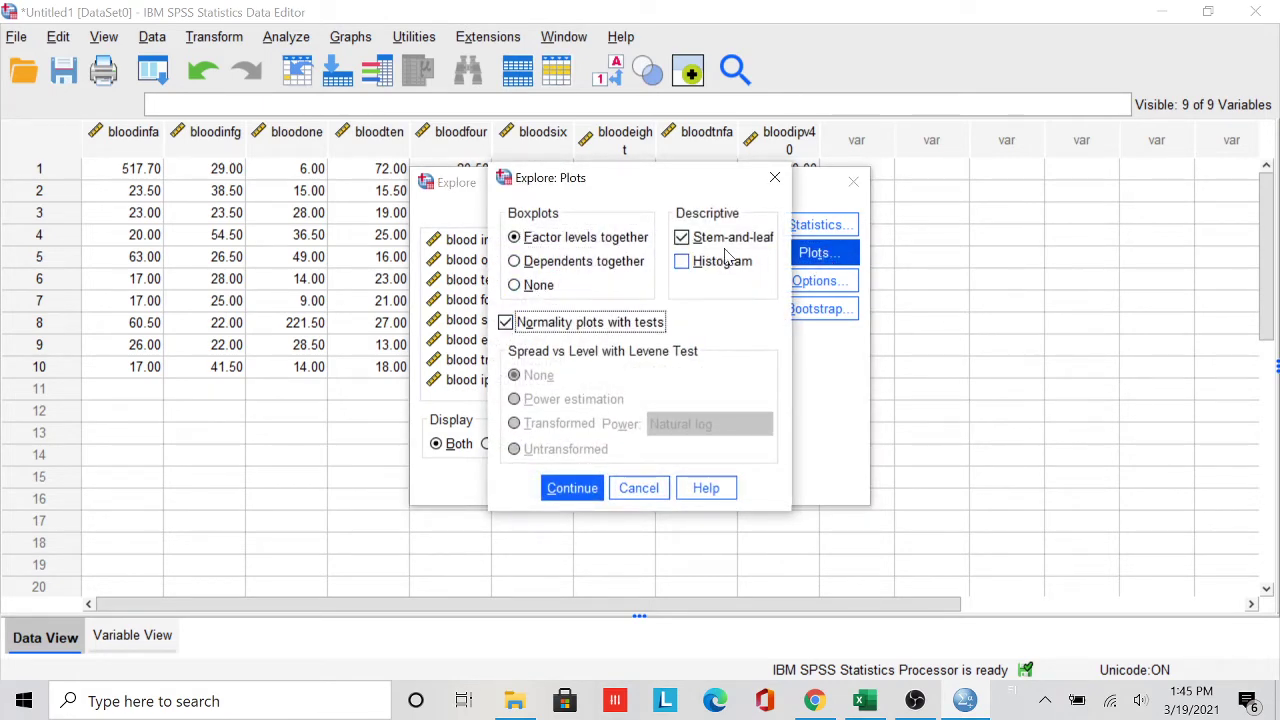
click(682, 238)
click(681, 260)
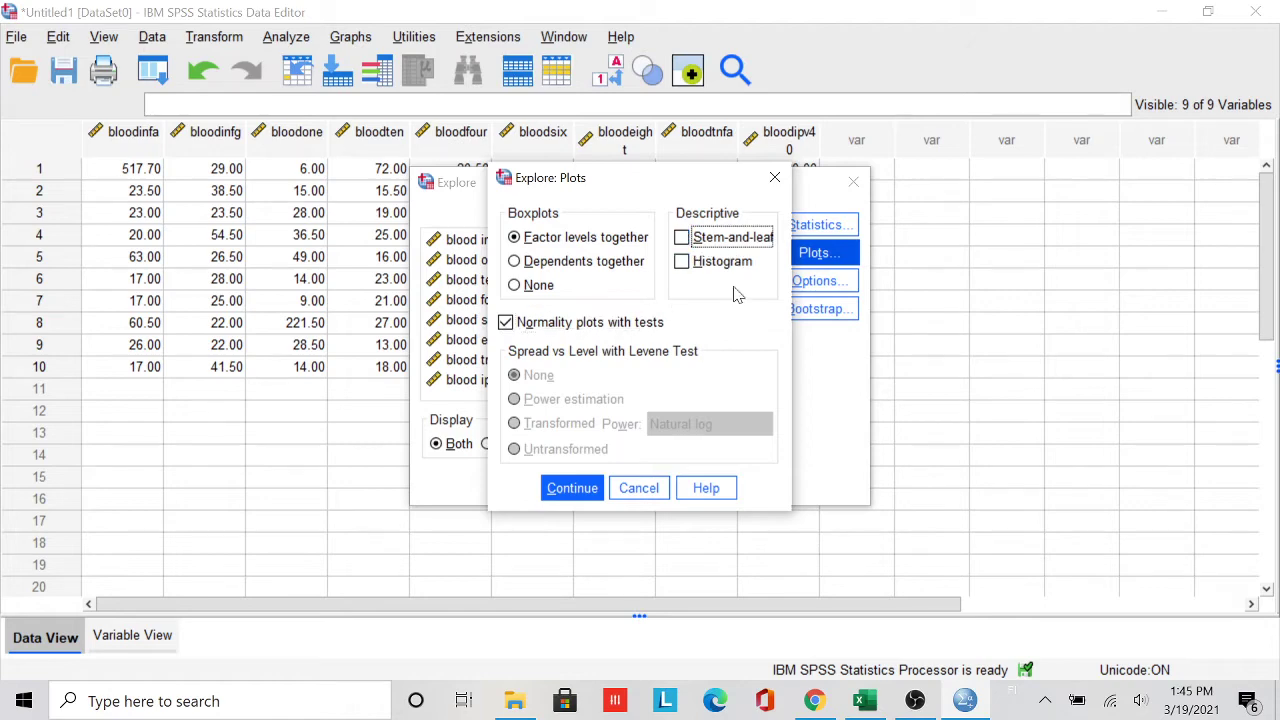
click(566, 490)
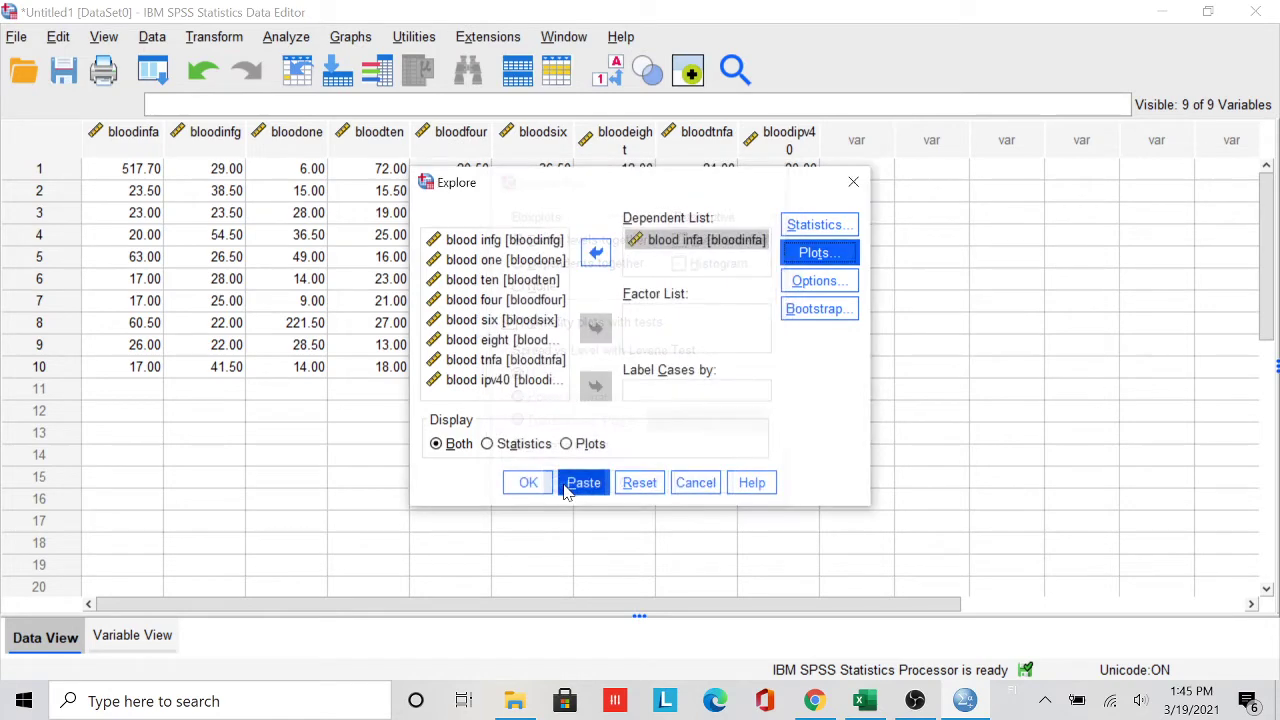
click(531, 487)
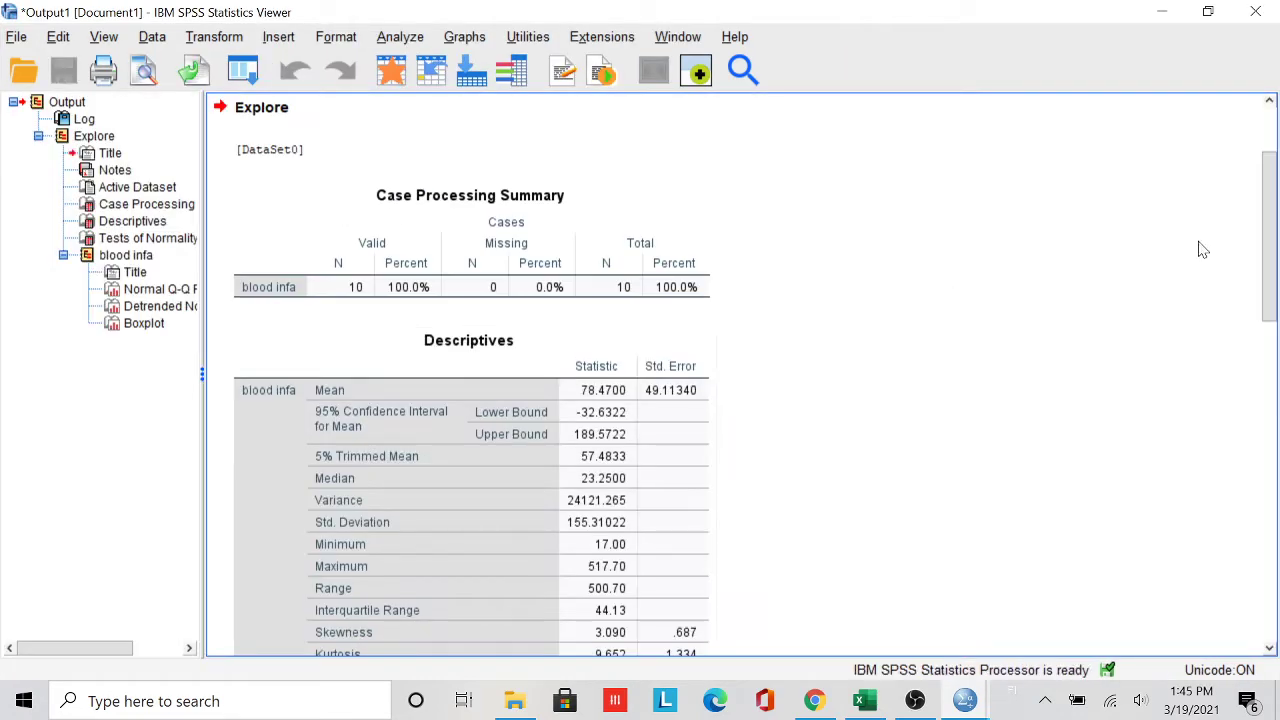
Examine the blood infa descriptives, tests of normality, Q-Q plots and boxplot in the output
drag(1273, 233, 1258, 292)
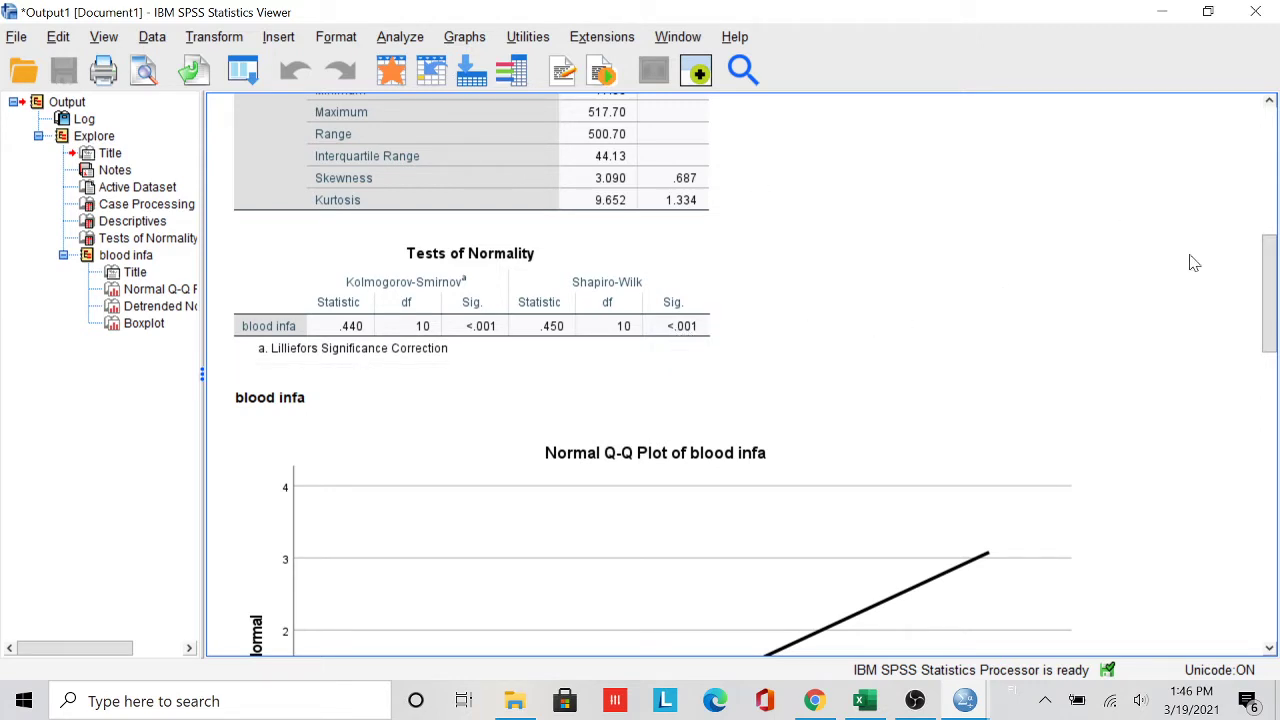
scroll(1270, 283, up, 2)
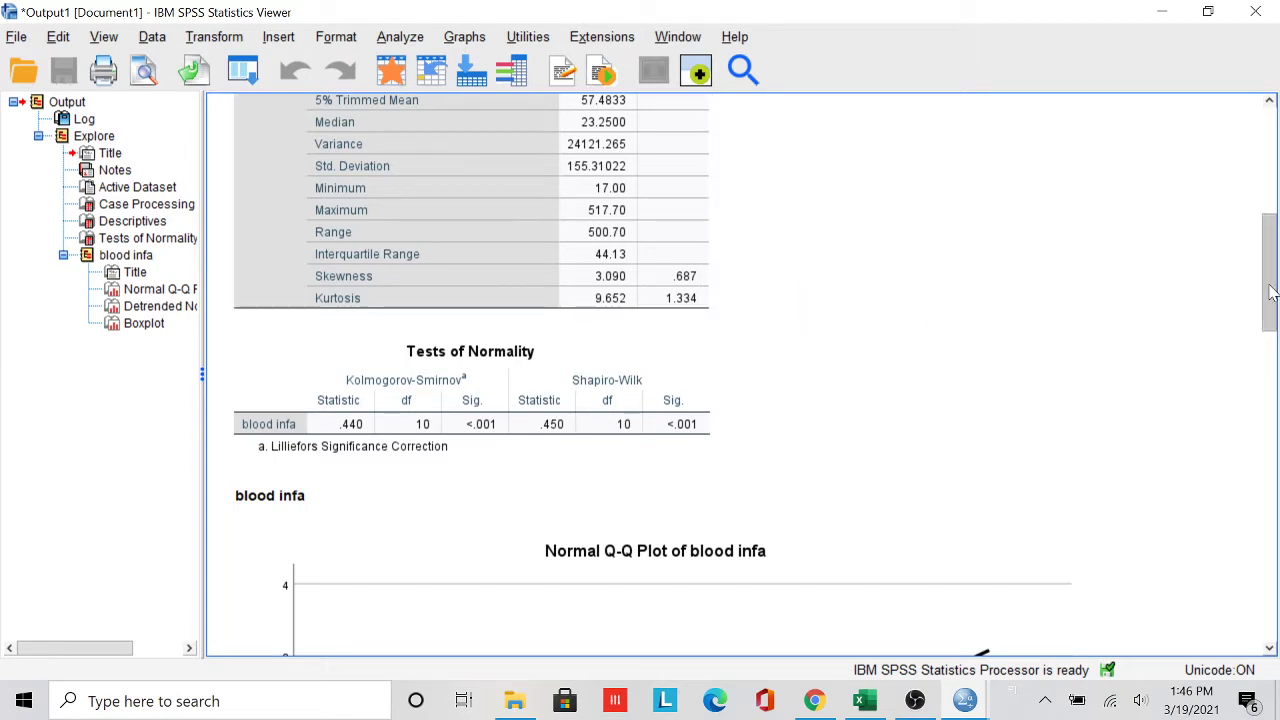
drag(1270, 290, 1229, 486)
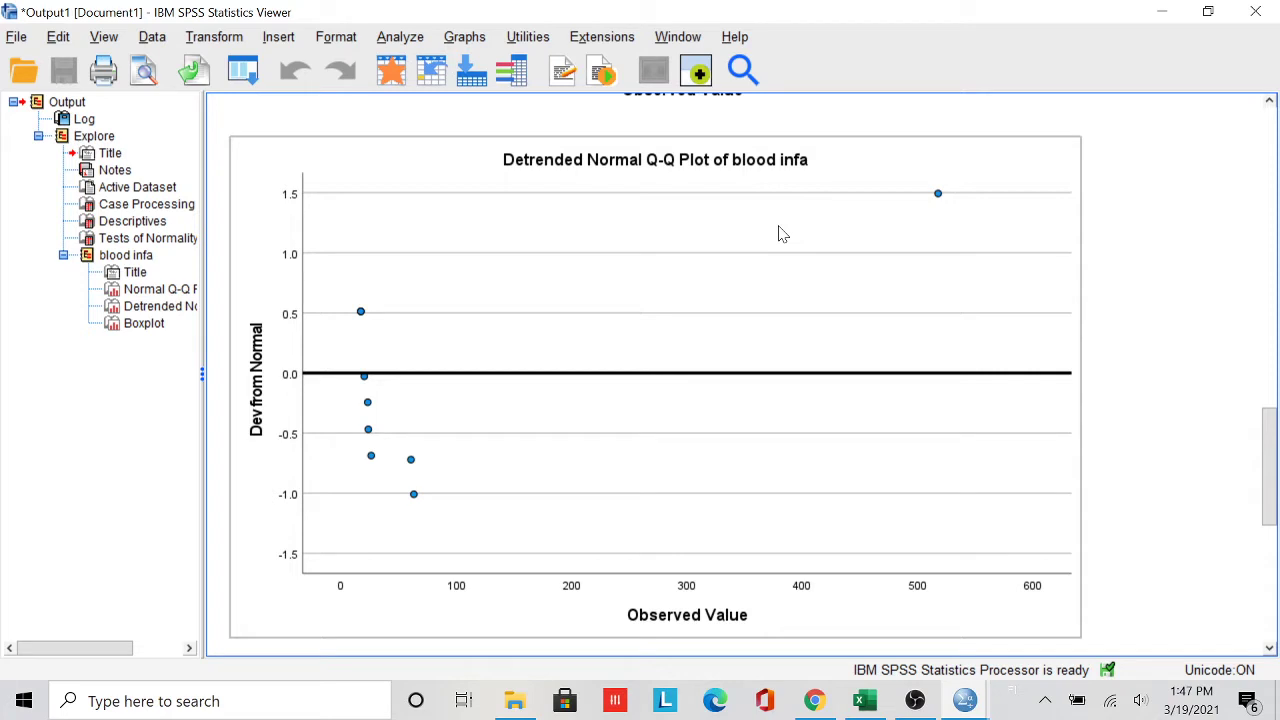
drag(1274, 447, 1250, 563)
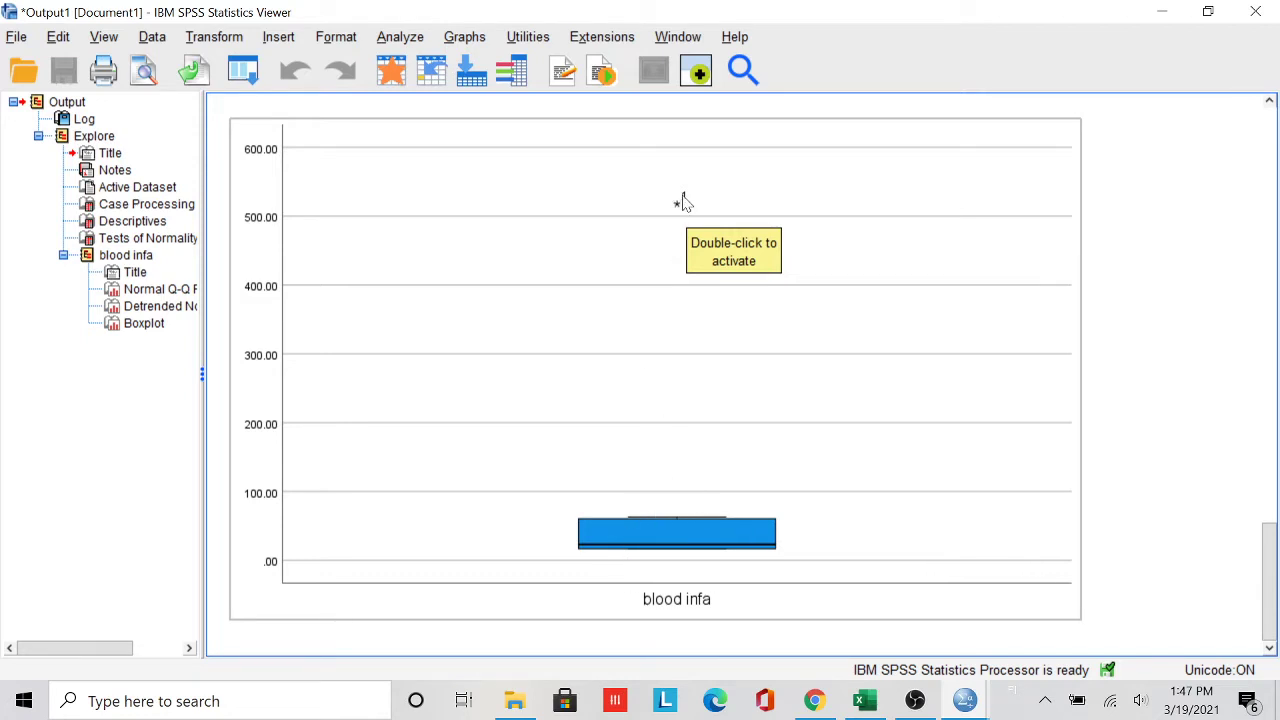
double_click(808, 398)
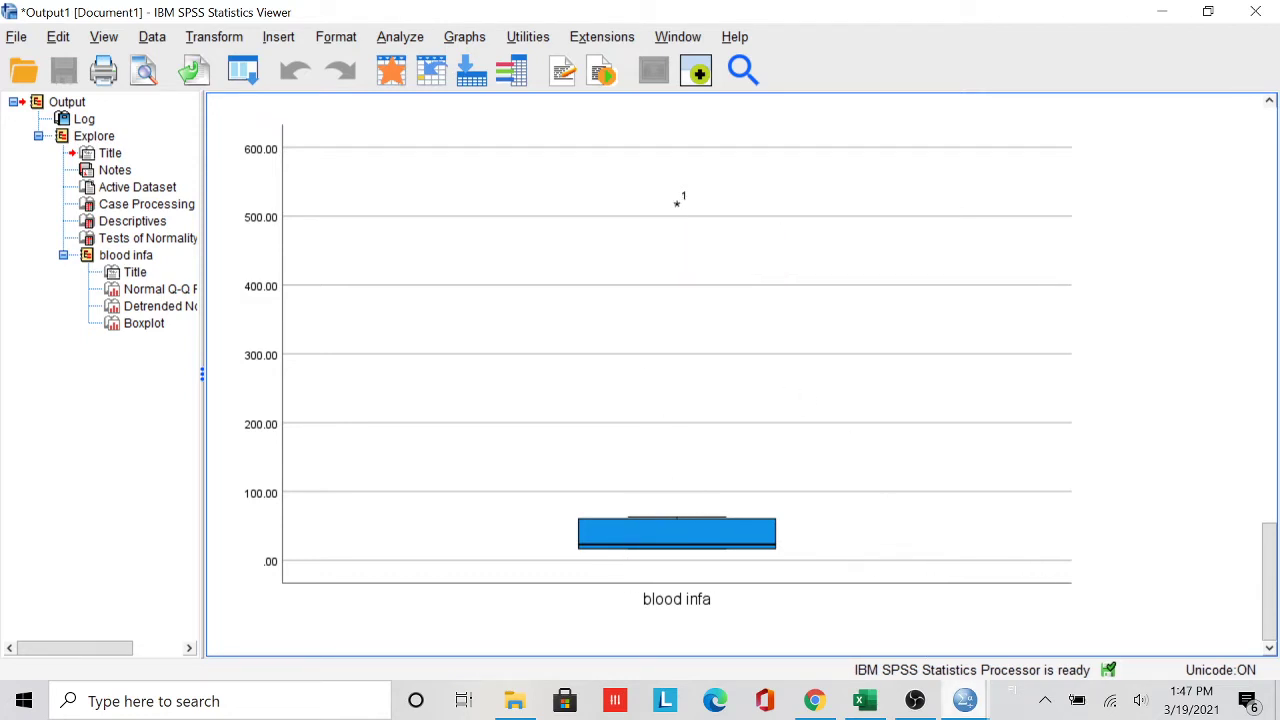
Return to the dataset and rerun Explore with blood infg replacing blood infa as the dependent variable
mouse_move(970, 702)
click(874, 648)
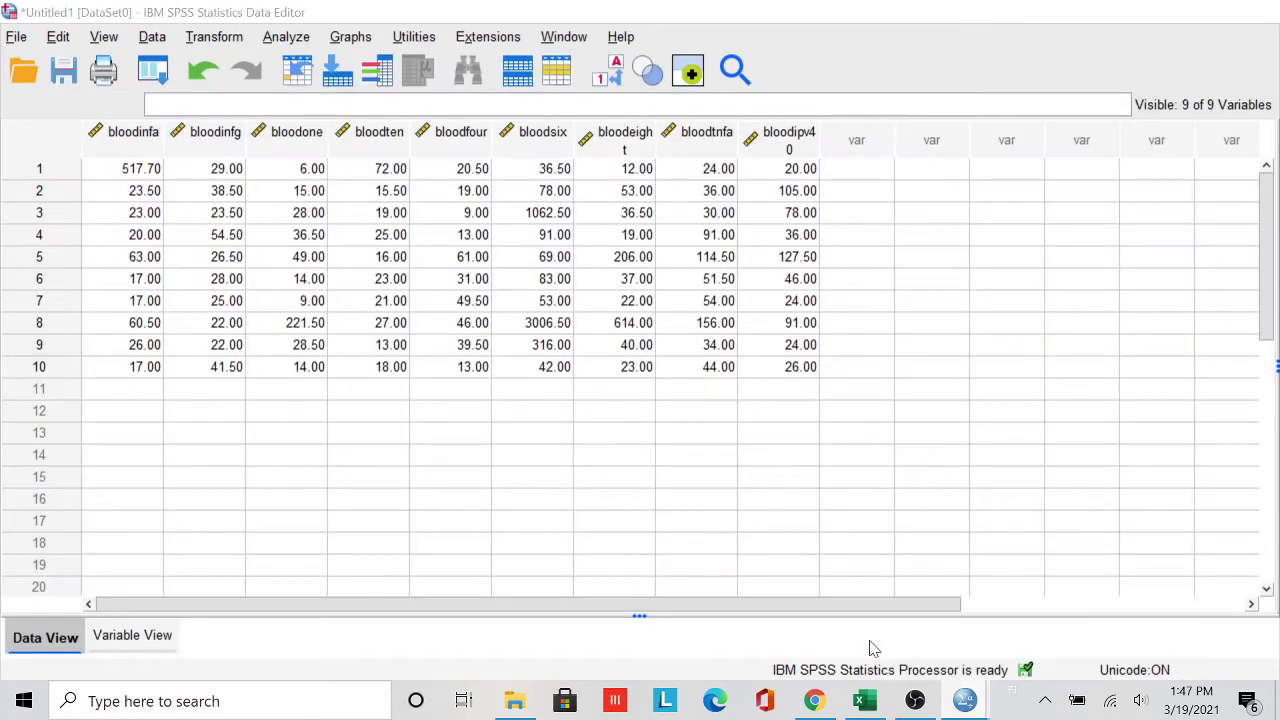
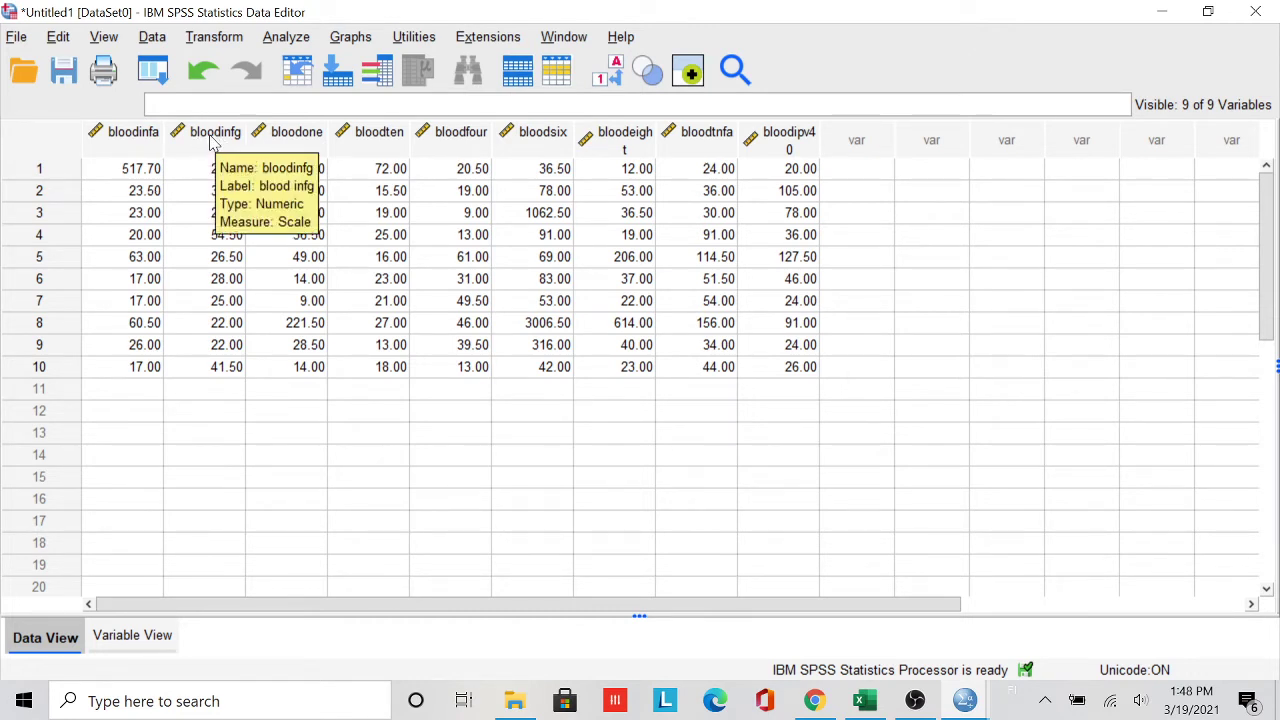
click(290, 40)
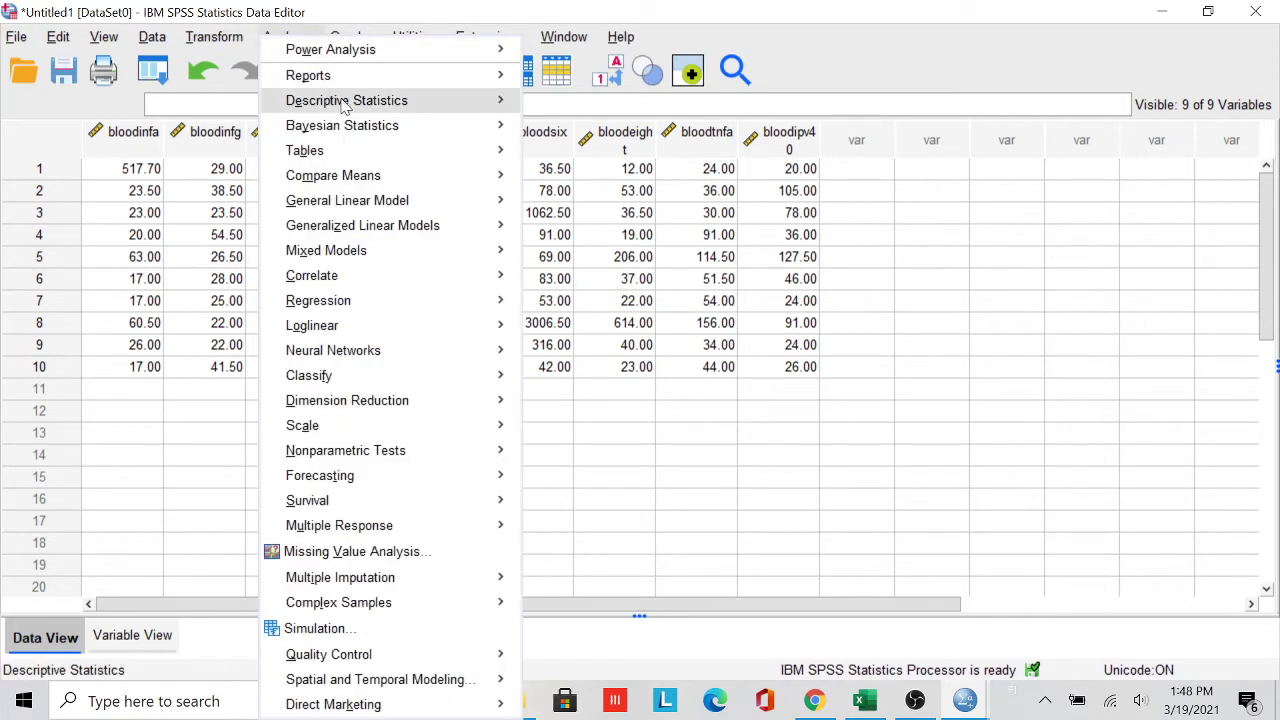
mouse_move(500, 102)
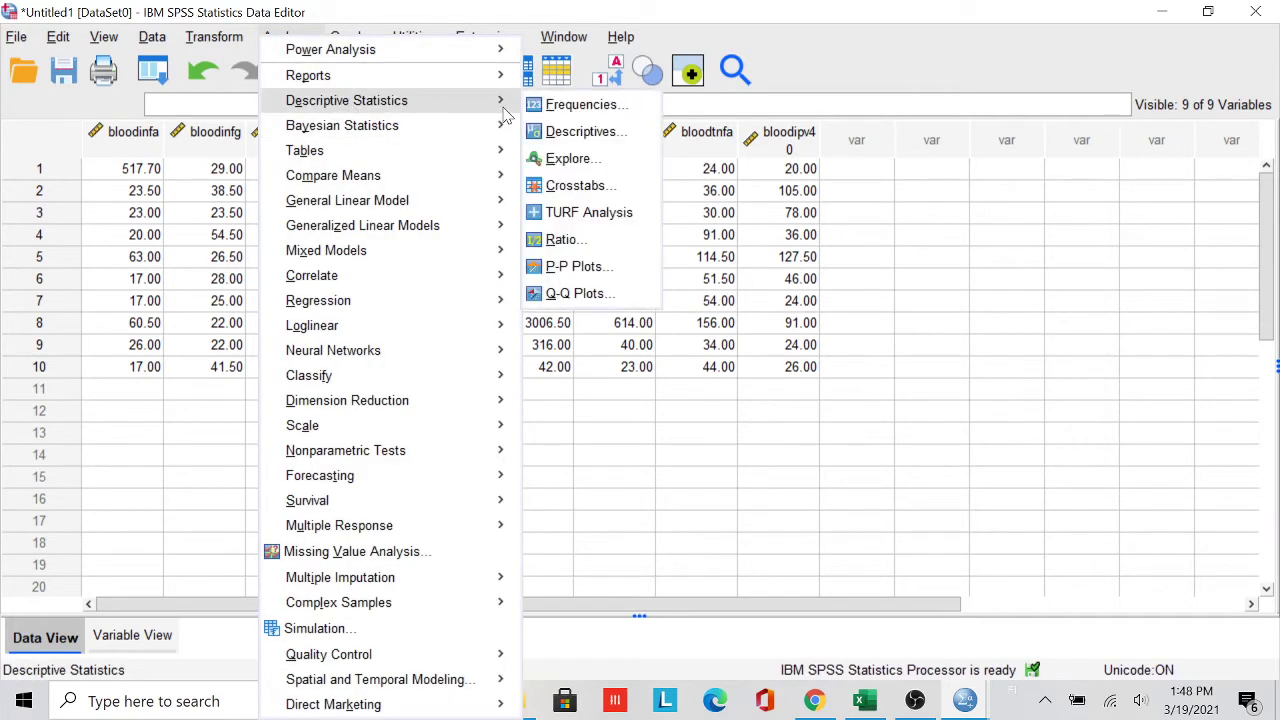
click(568, 160)
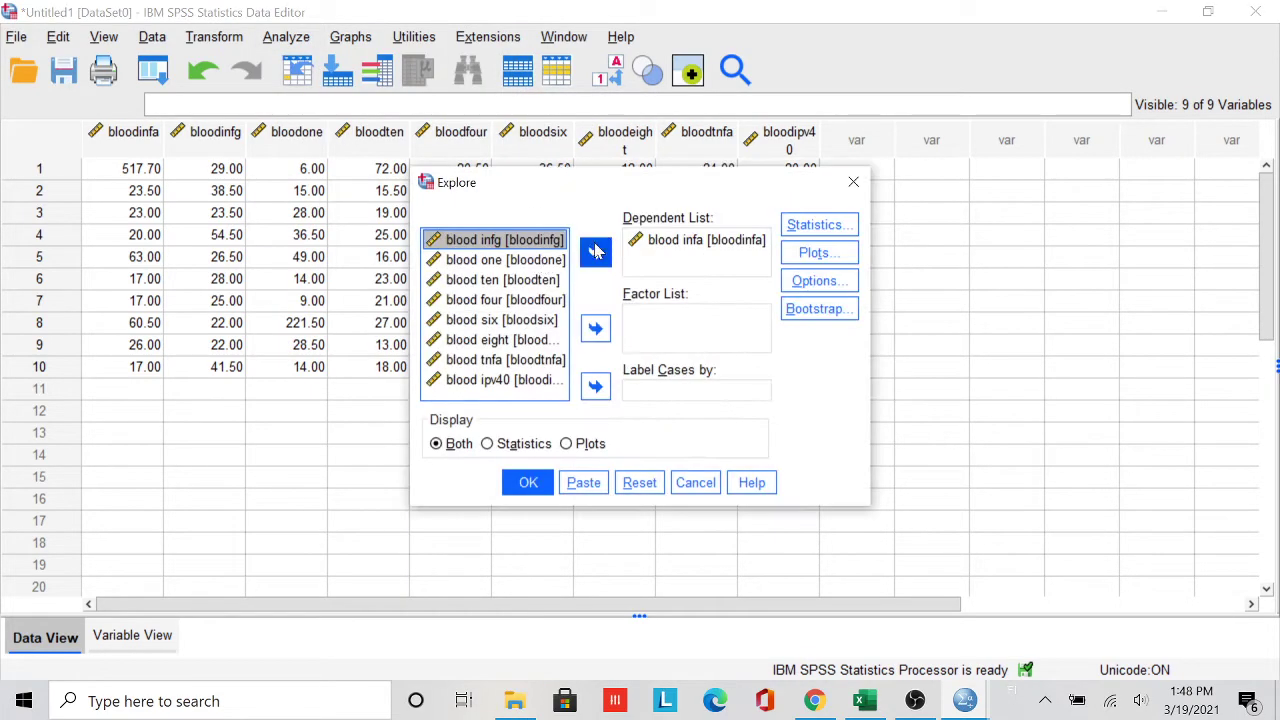
click(640, 240)
click(595, 252)
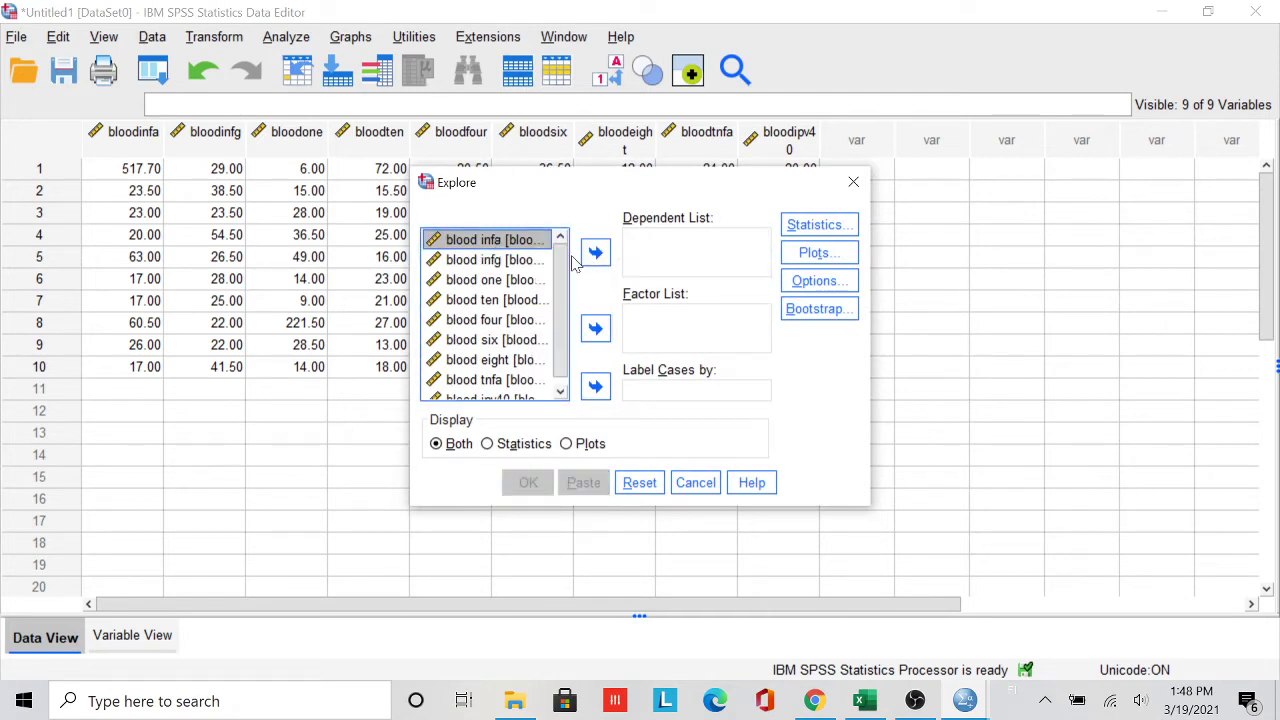
click(520, 260)
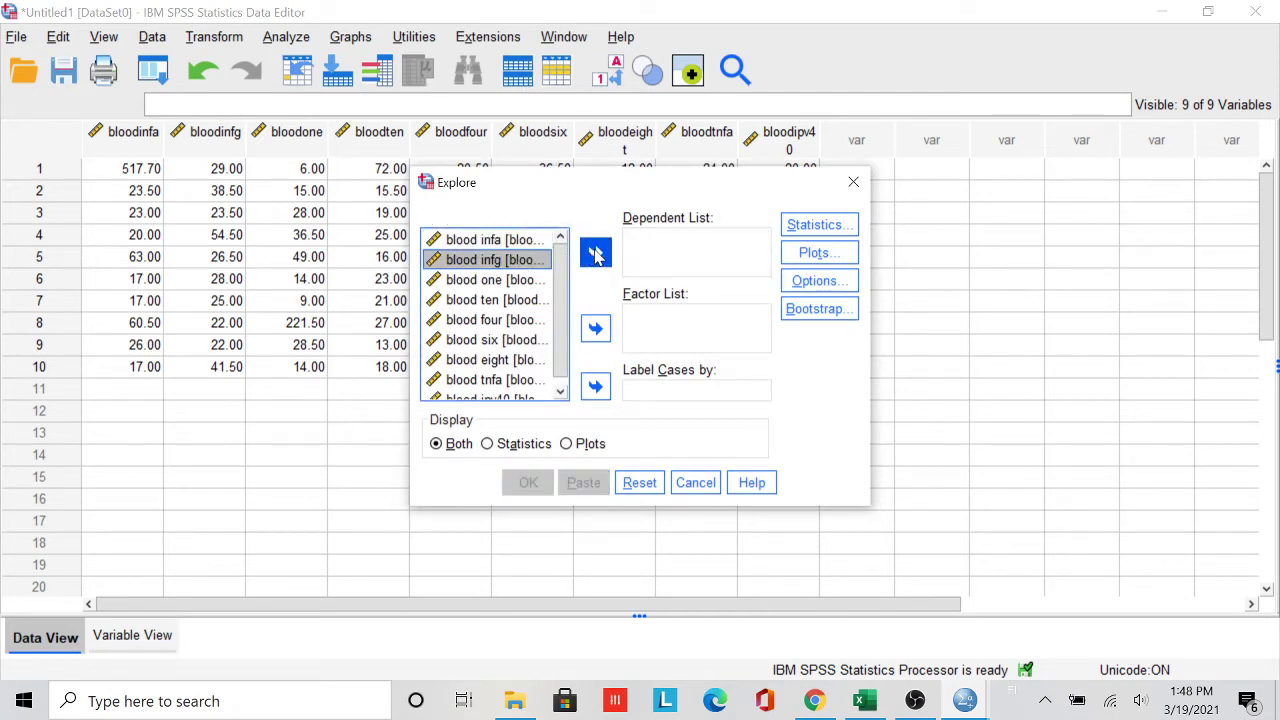
click(595, 253)
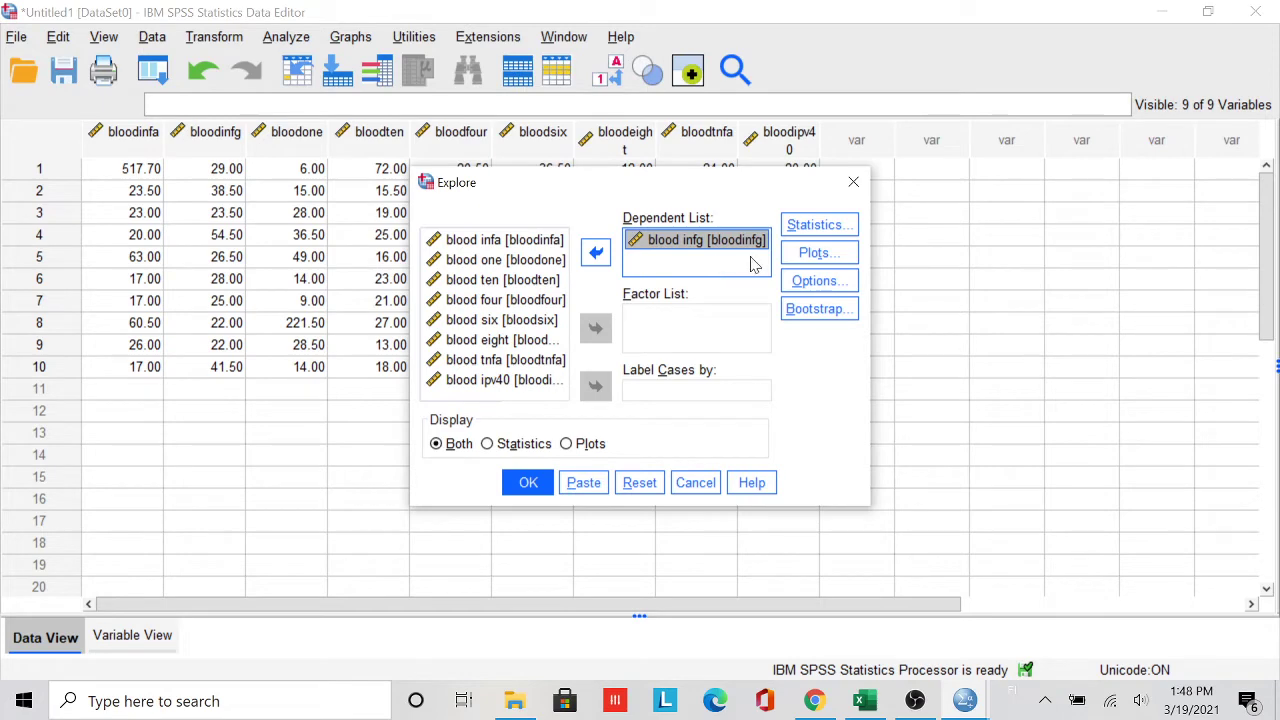
click(815, 253)
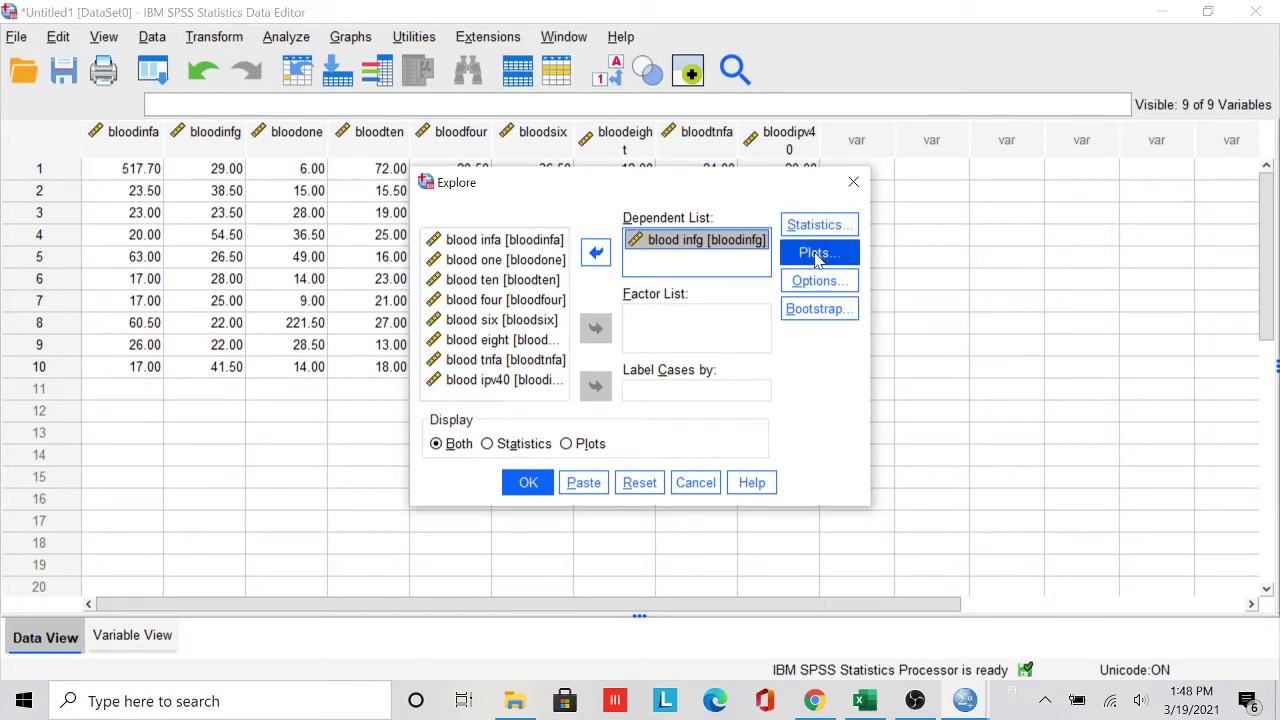
click(528, 487)
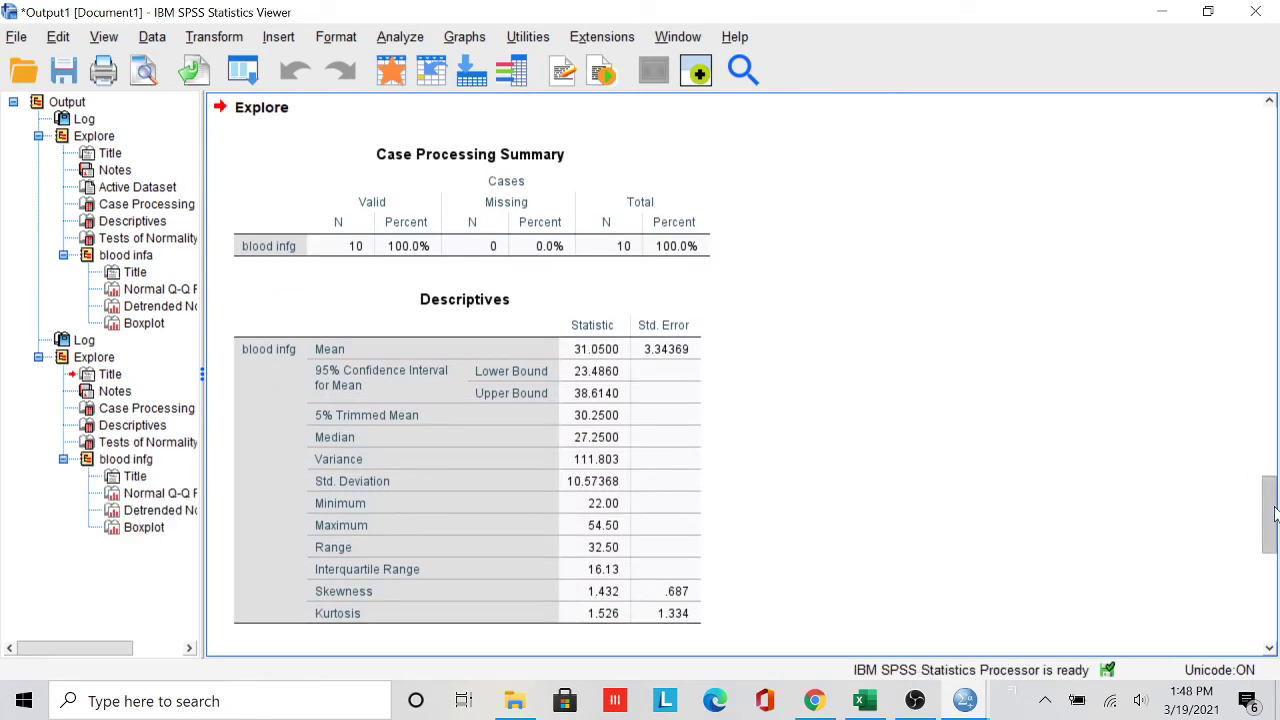
Examine the blood infg descriptives, tests of normality, detrended Q-Q plot and boxplot in the output
mouse_move(1272, 510)
mouse_down()
mouse_move(1272, 555)
mouse_move(1272, 488)
mouse_up()
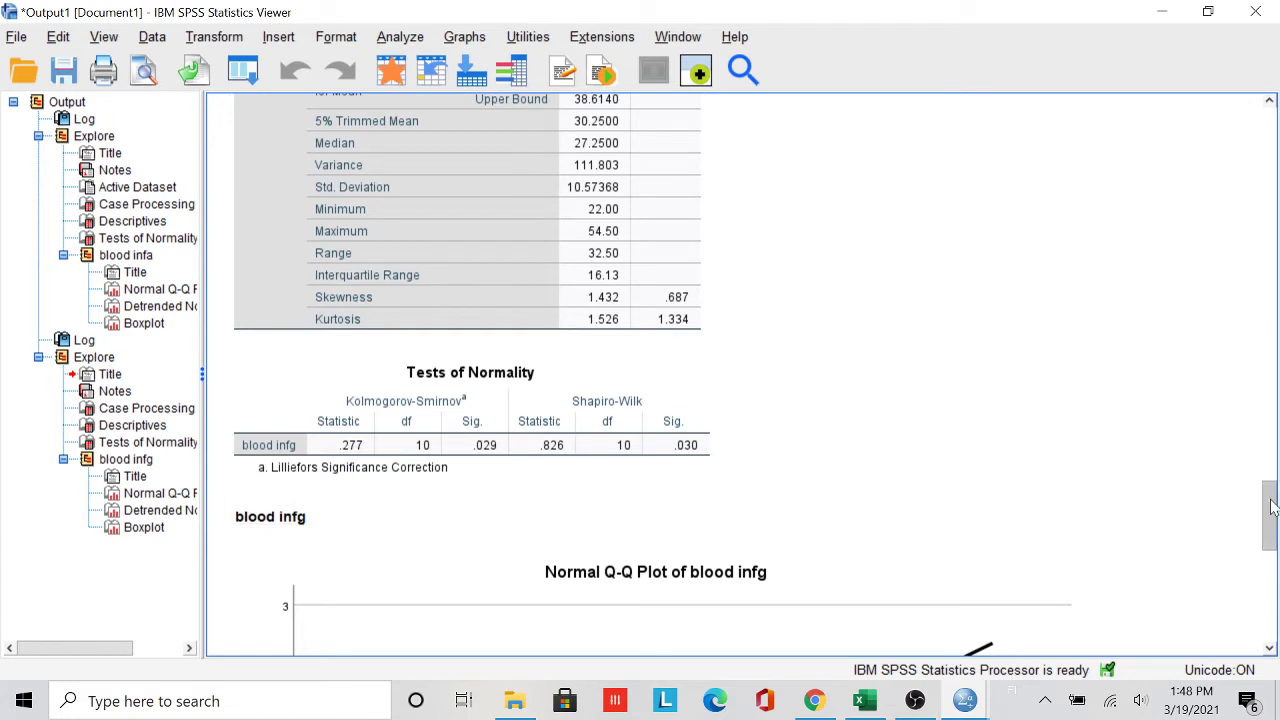
drag(1269, 500, 1180, 534)
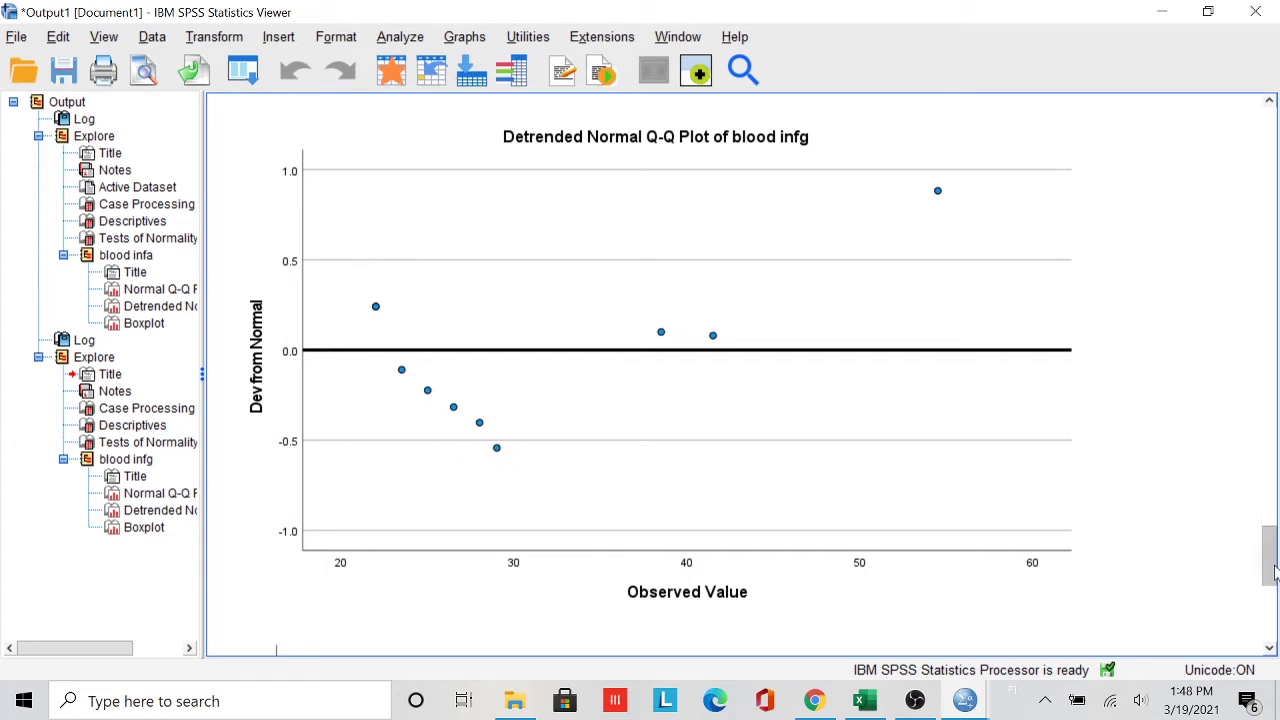
drag(1273, 570, 1272, 606)
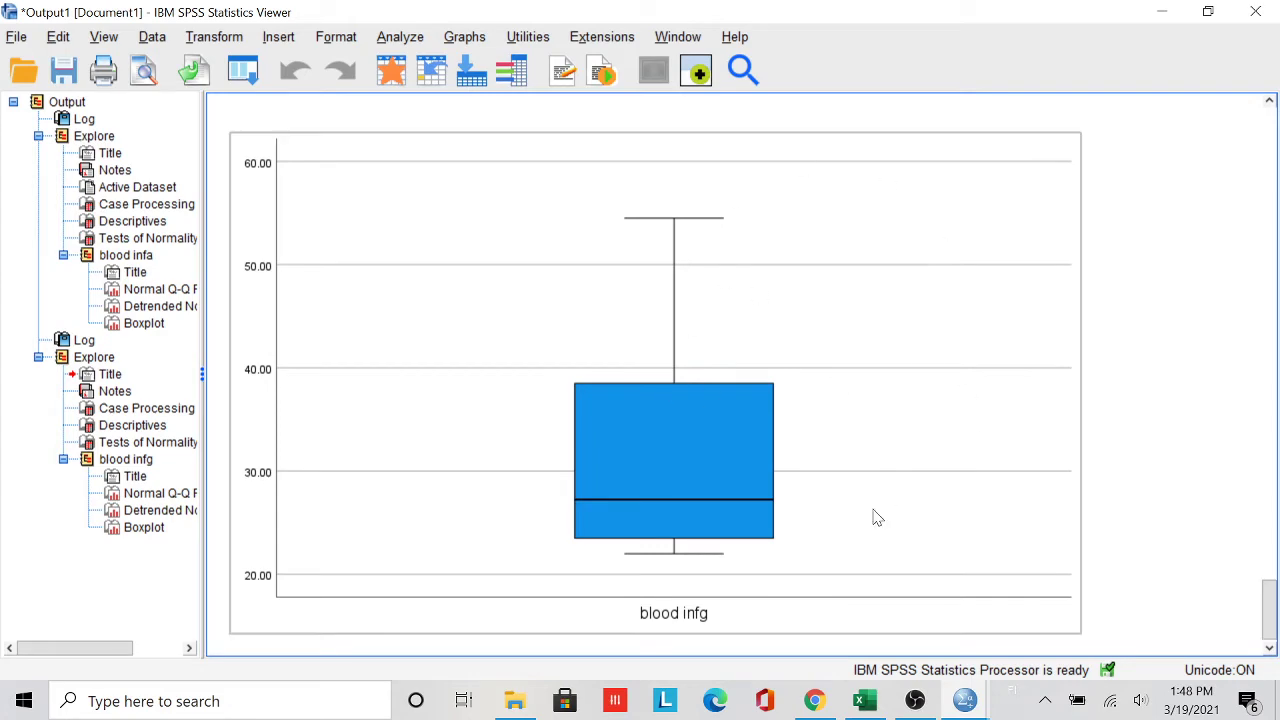
drag(1270, 618, 1272, 447)
Go back to the SPSS dataset, then switch to the Agri_002_dataset workbook in Excel
mouse_move(975, 705)
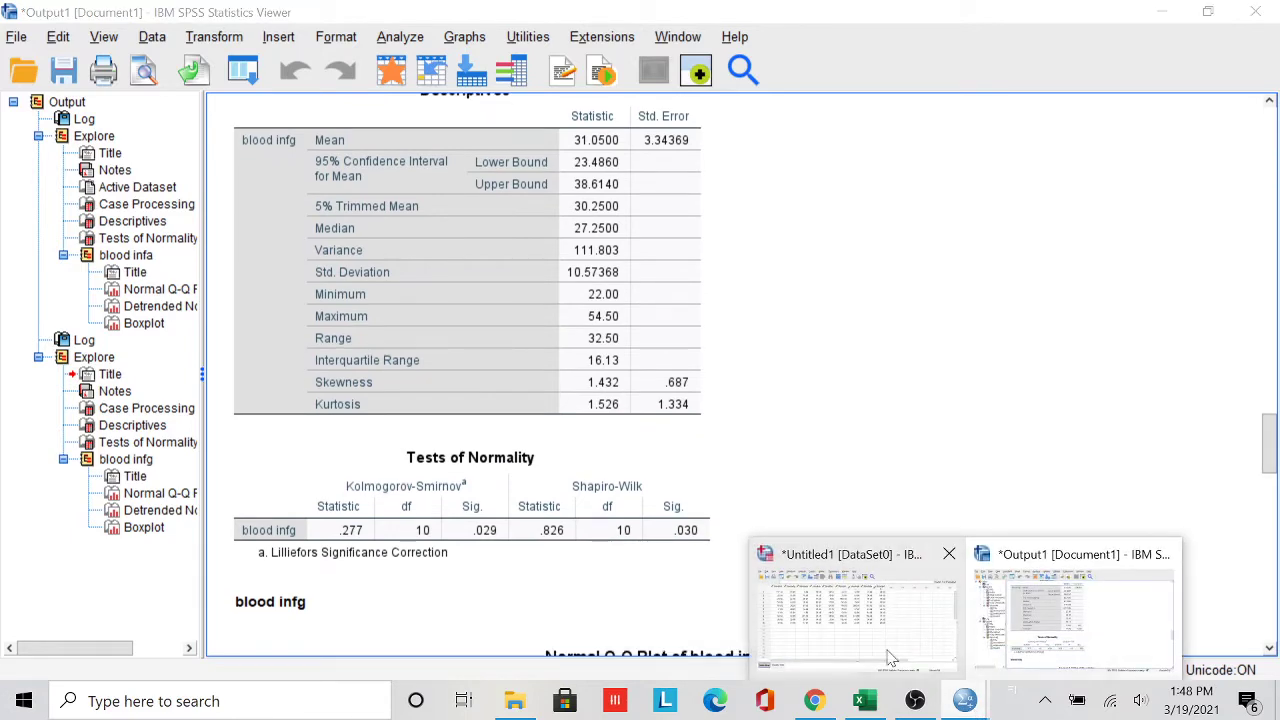
click(862, 632)
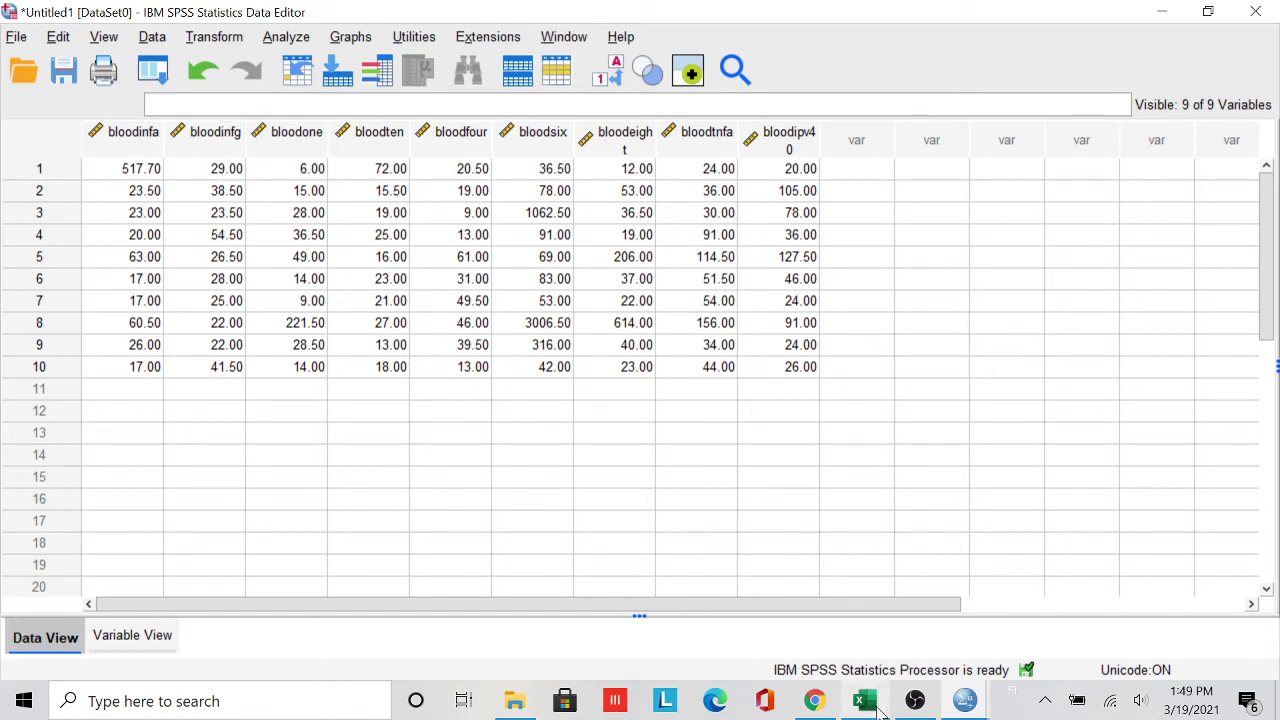
mouse_move(818, 705)
click(865, 700)
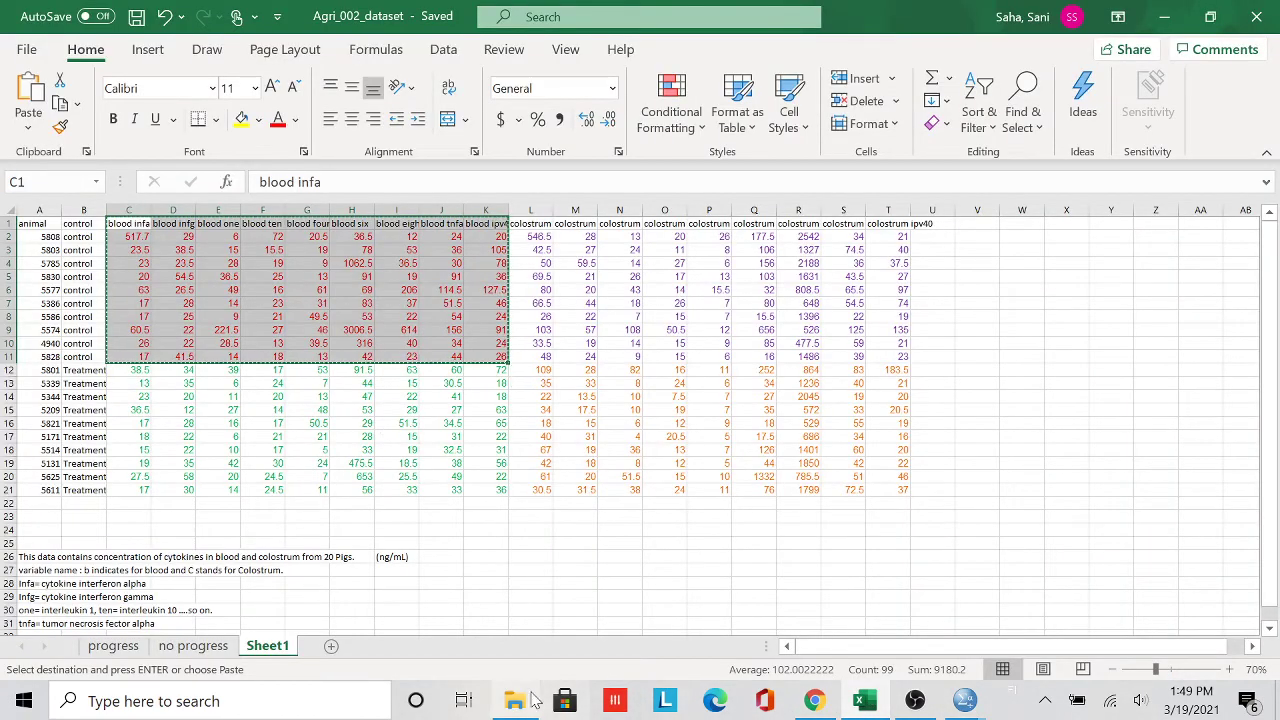
Open the Syntax for Box Cox transformation file from the agri002 folder and clear Yield from the SUMMARIZE command's TABLES line
click(520, 702)
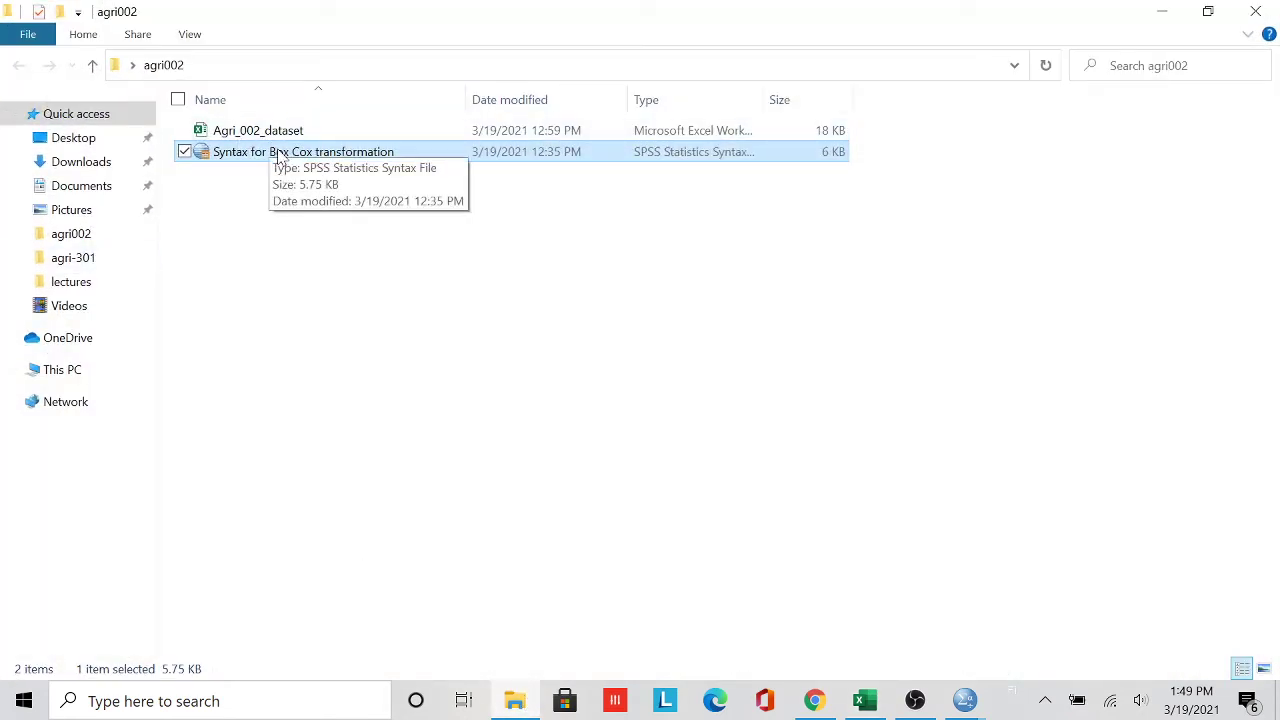
double_click(280, 153)
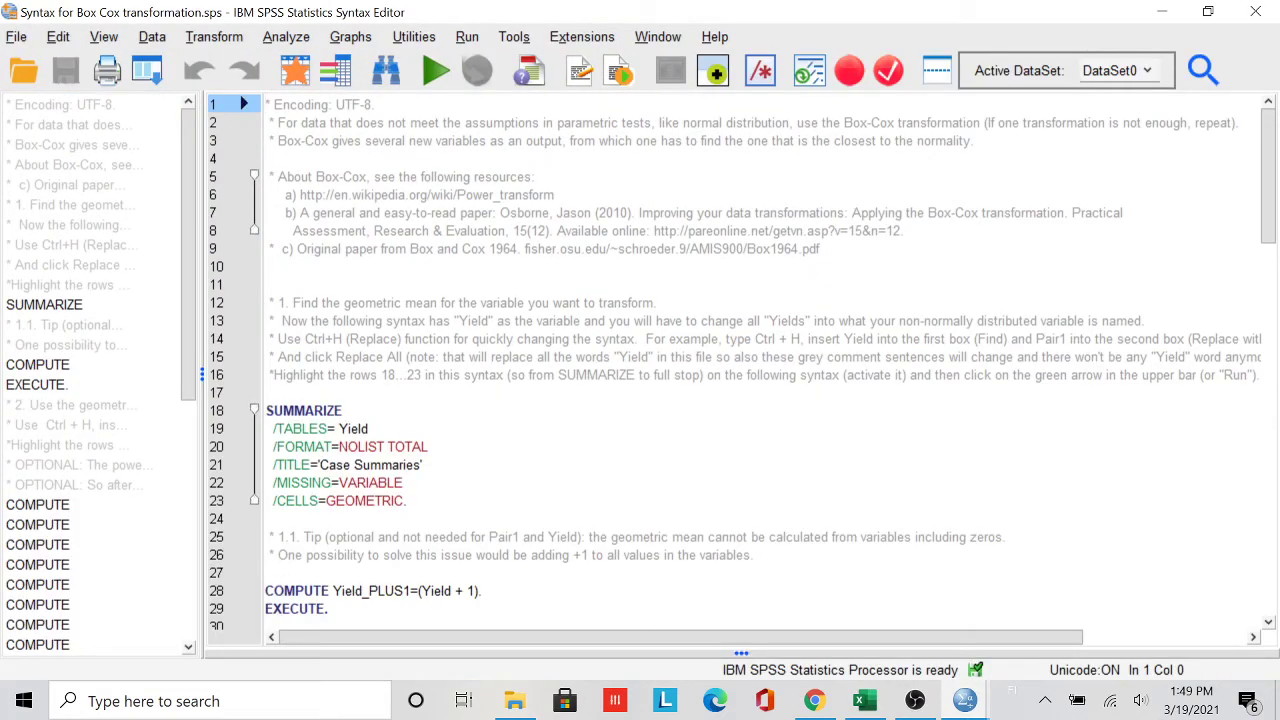
key(BackSpace)
key(BackSpace)
key(BackSpace)
key(BackSpace)
key(BackSpace)
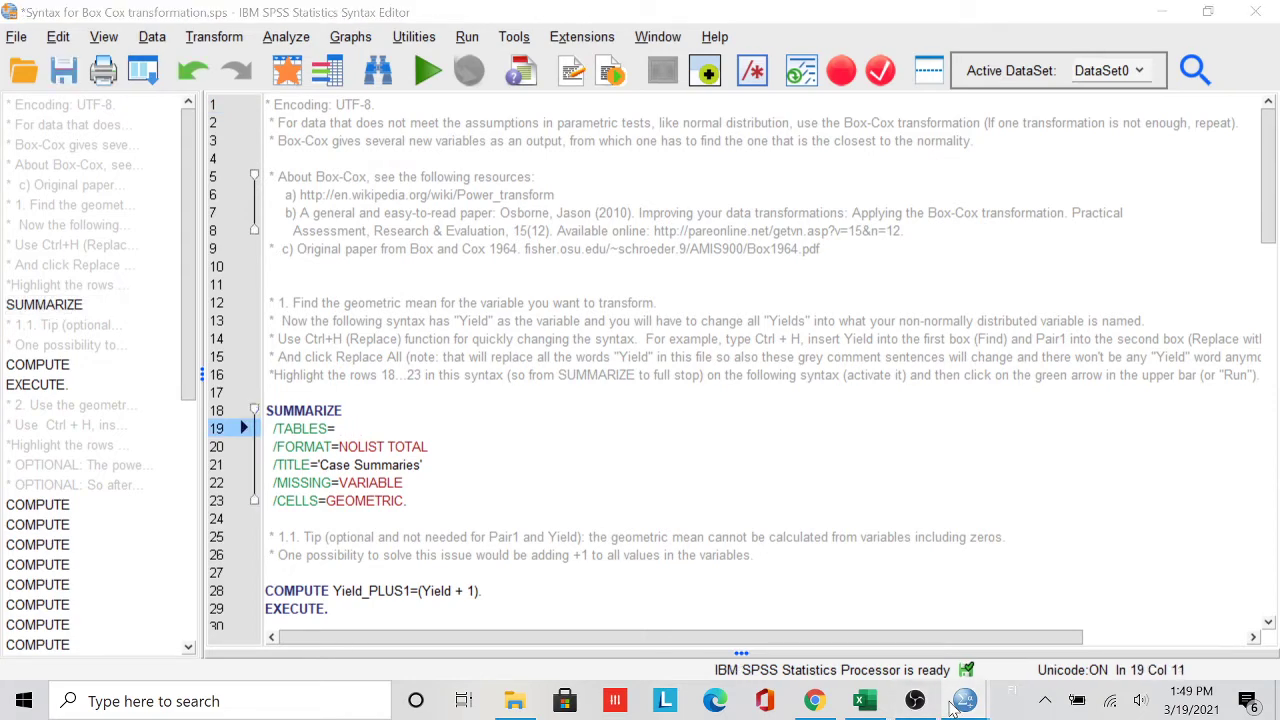
Check the blood infg column's variable name in the dataset and enter bloodinfg as the TABLES variable in the syntax
mouse_move(965, 700)
click(826, 655)
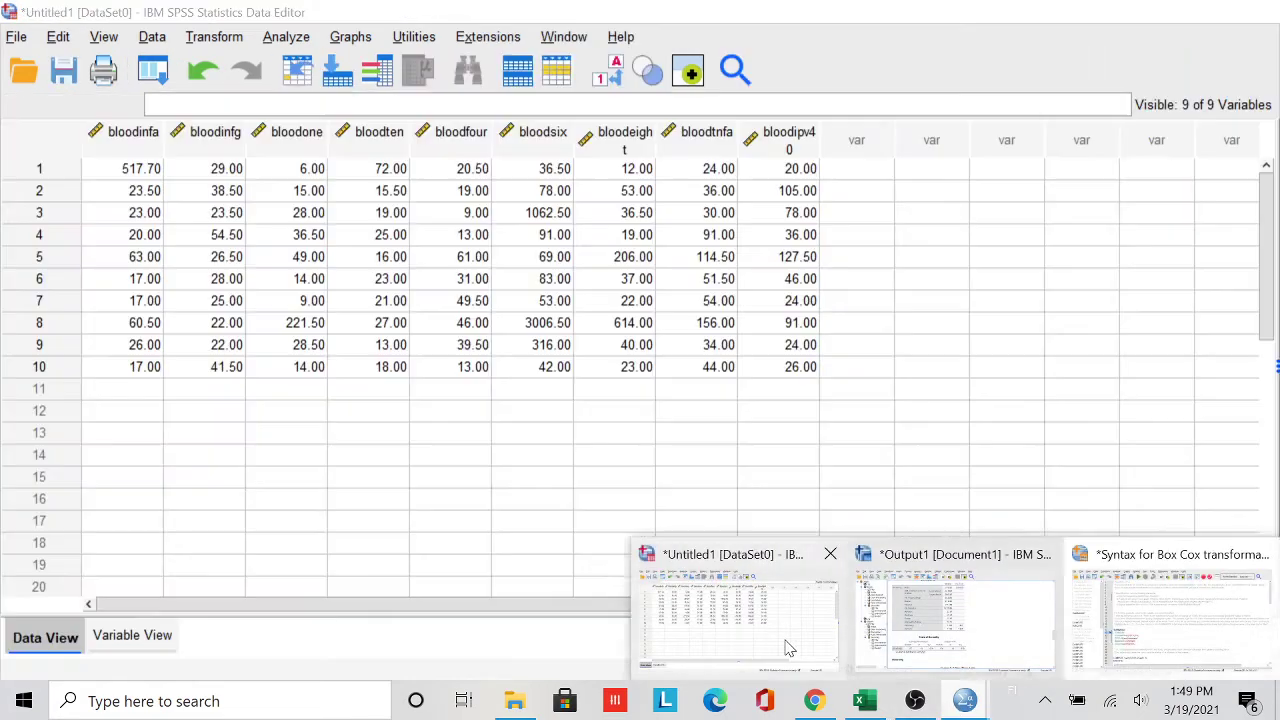
click(213, 140)
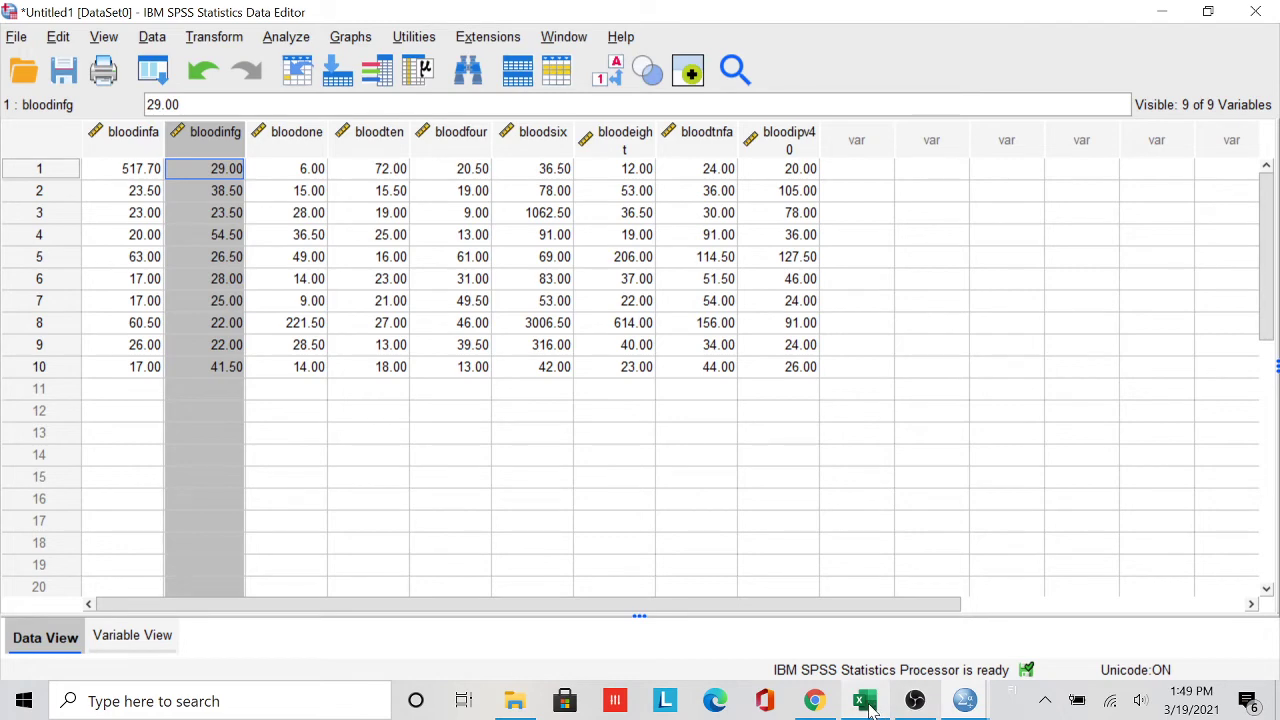
mouse_move(965, 700)
mouse_move(1062, 648)
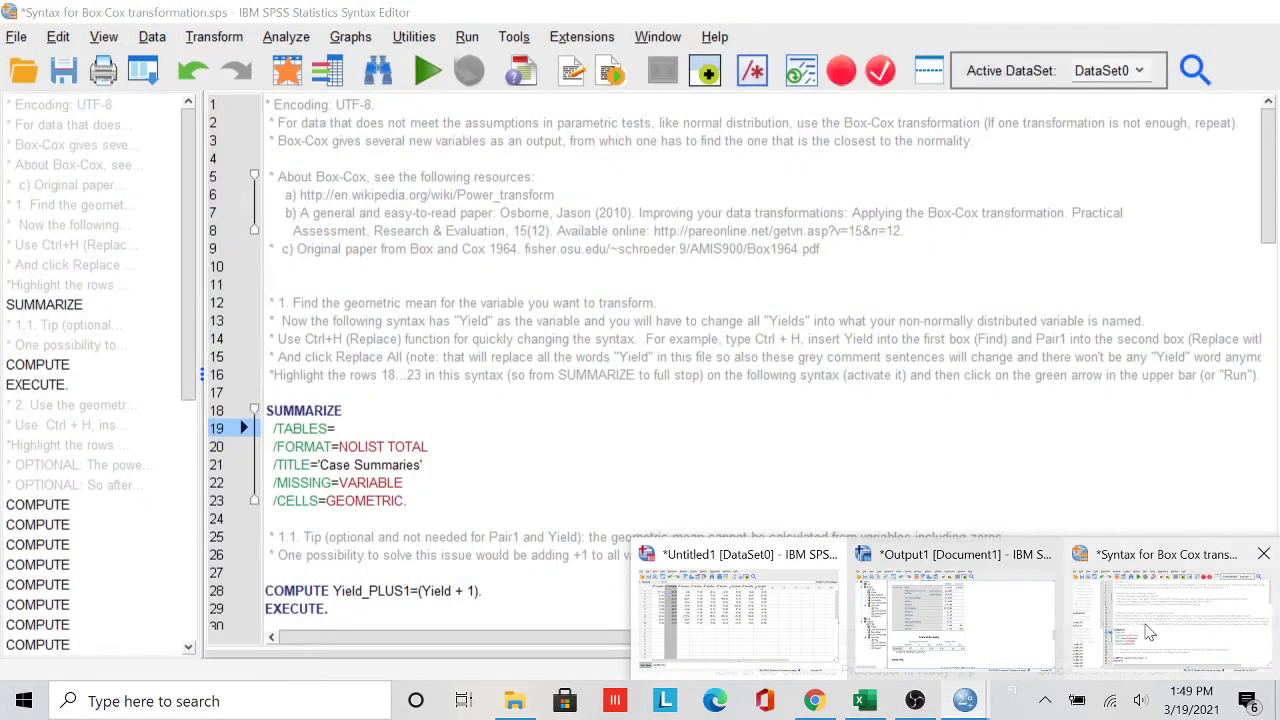
click(1090, 625)
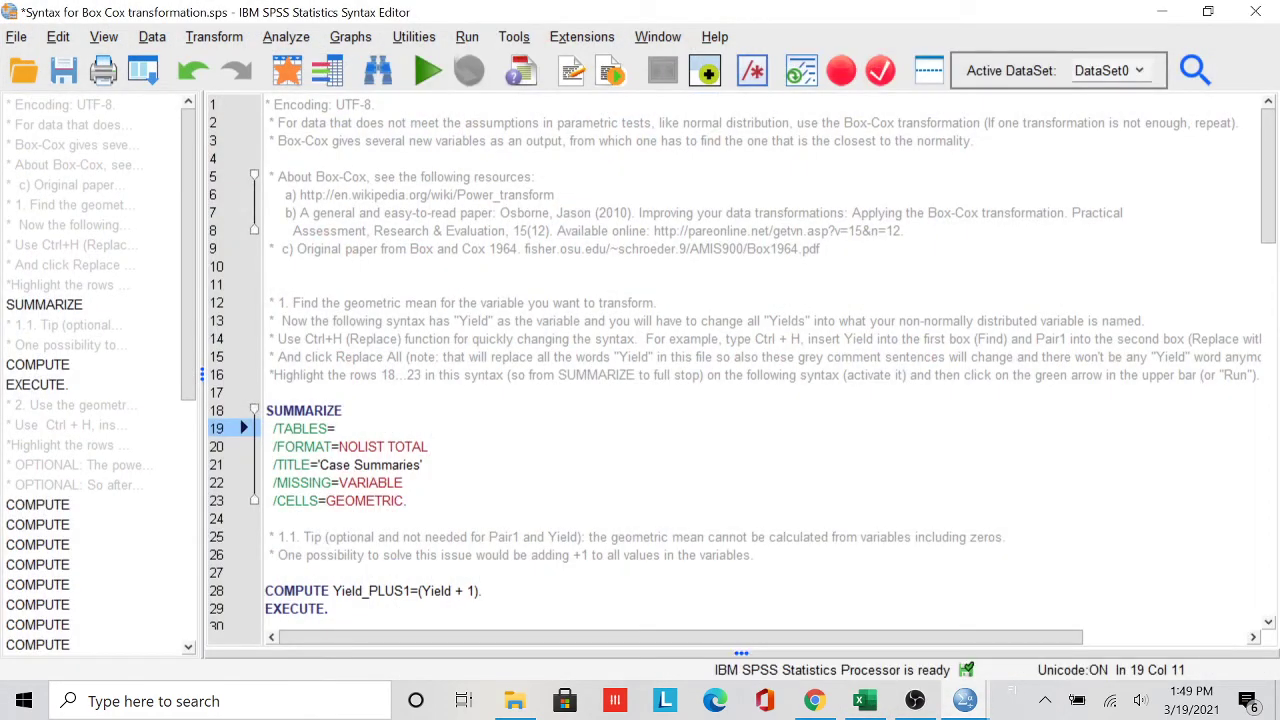
text(bloo)
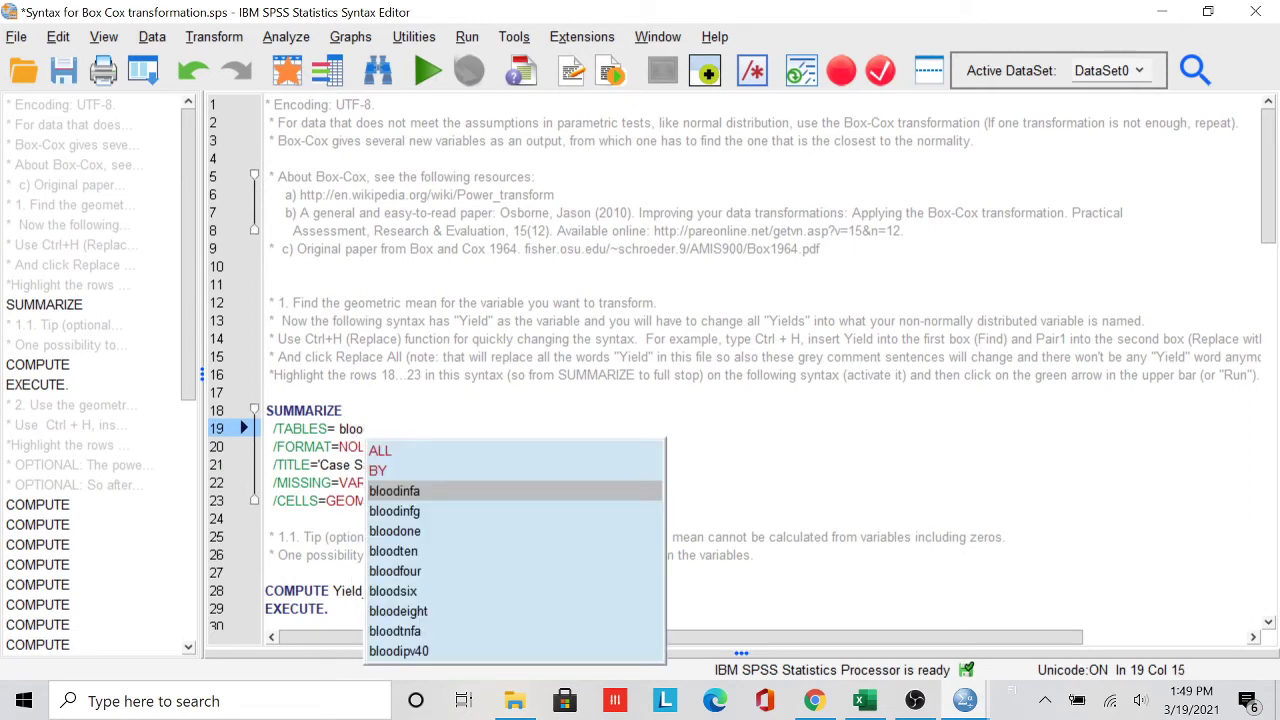
text(d)
double_click(420, 511)
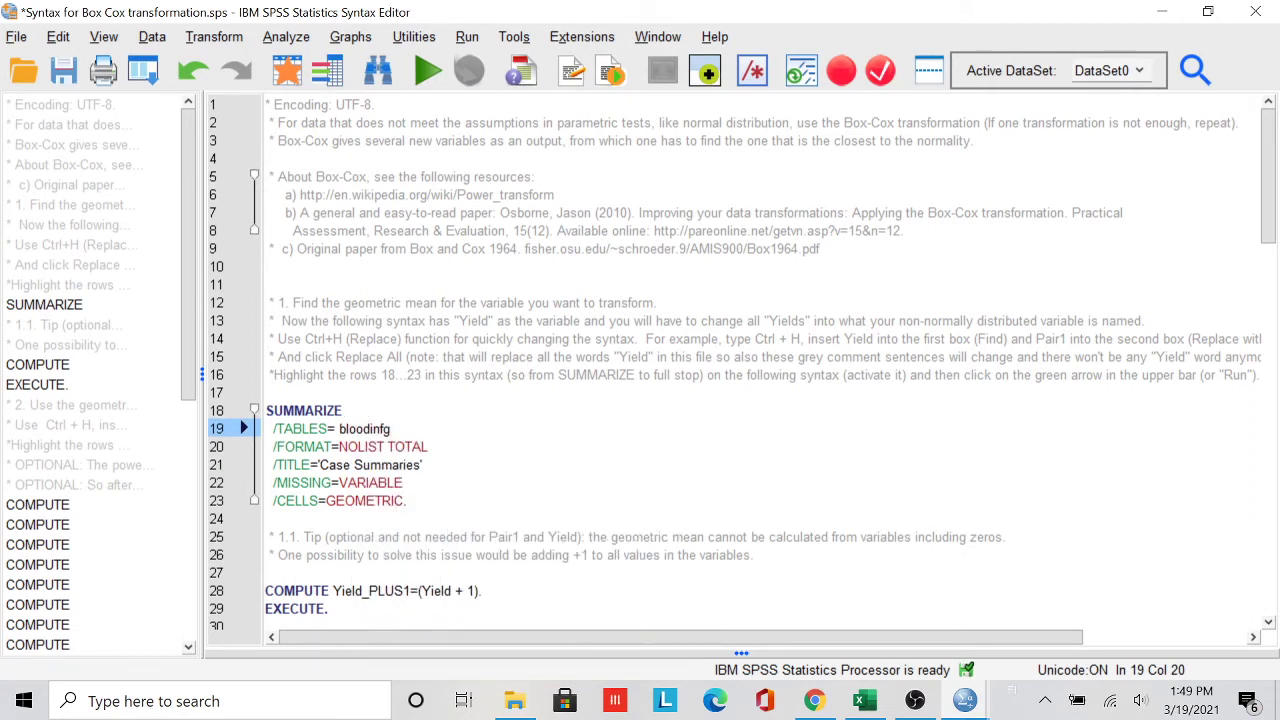
Run only the SUMMARIZE block on lines 18 to 23 to compute the geometric mean of bloodinfg
scroll(743, 361, down, 1)
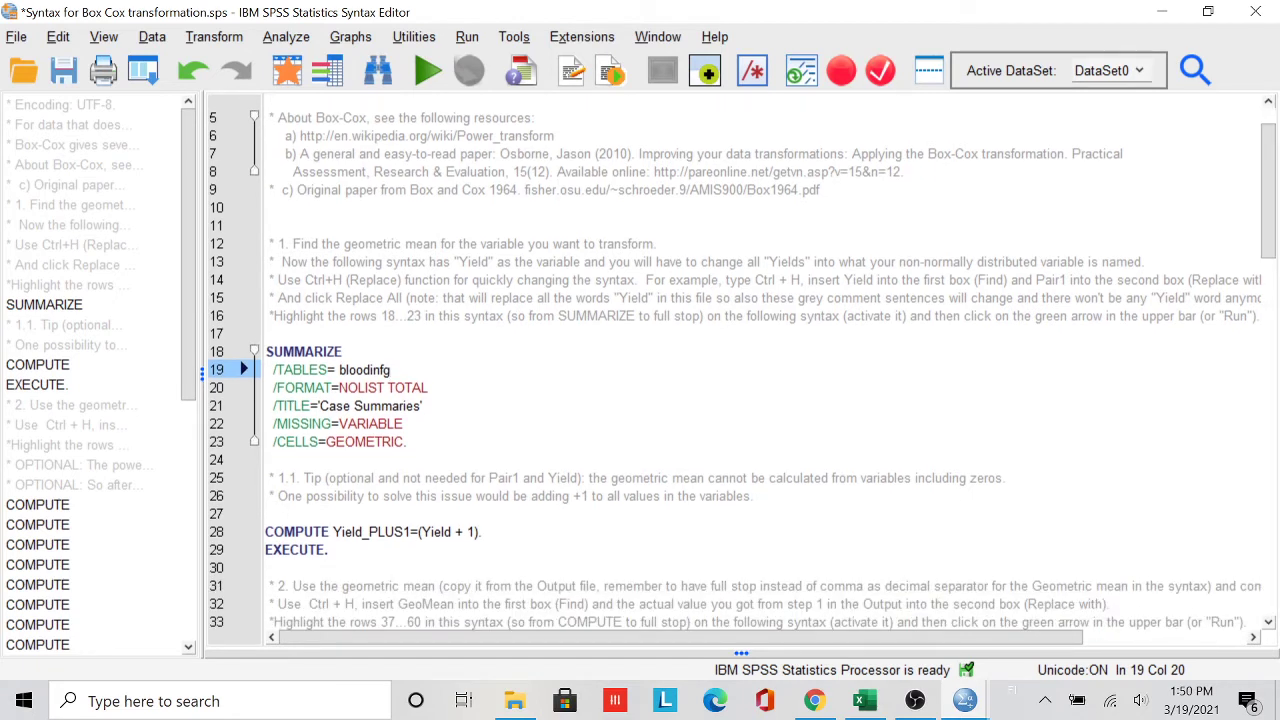
drag(407, 441, 266, 351)
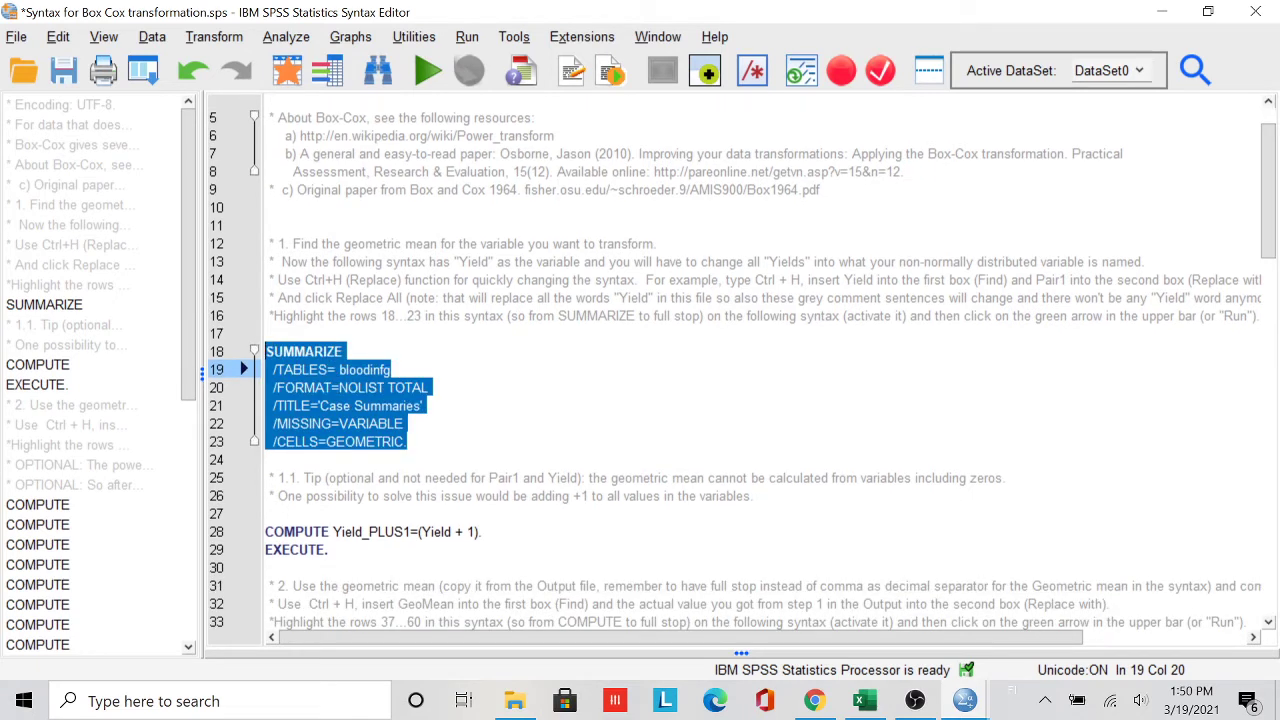
click(430, 71)
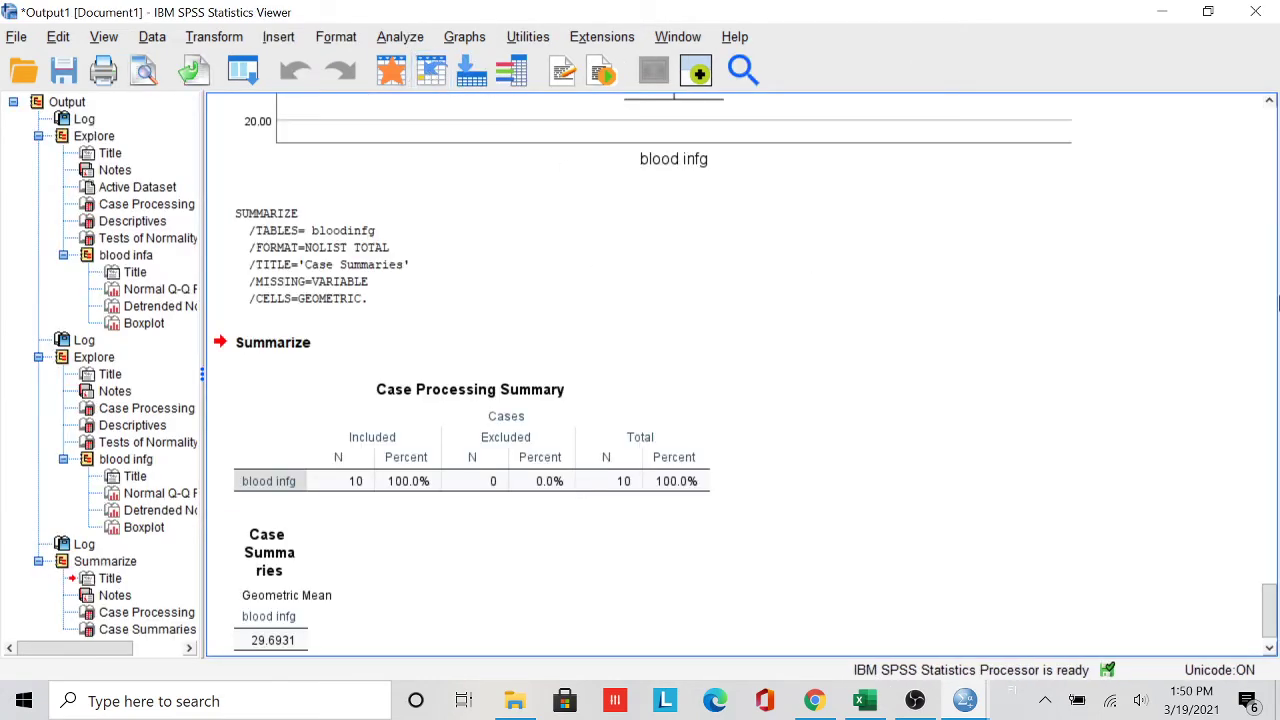
Copy the Case Summaries table containing the blood infg geometric mean from the output
scroll(1040, 577, down, 1)
click(333, 610)
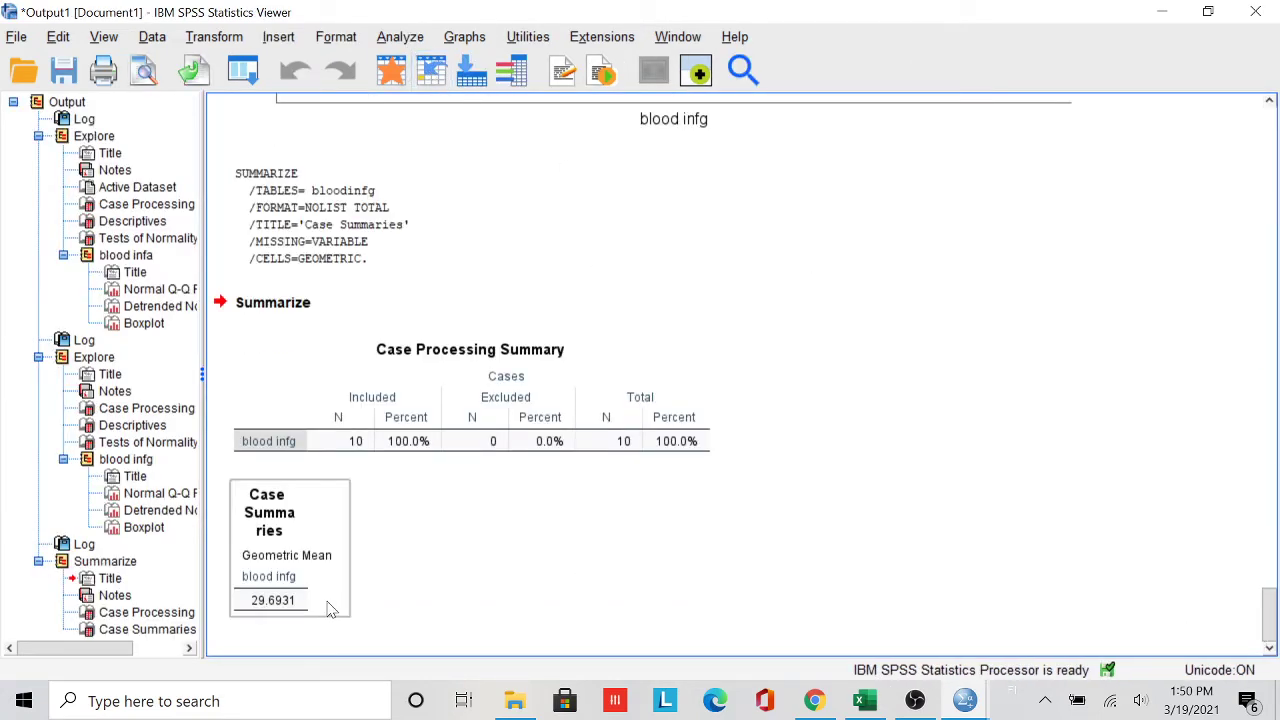
click(280, 605)
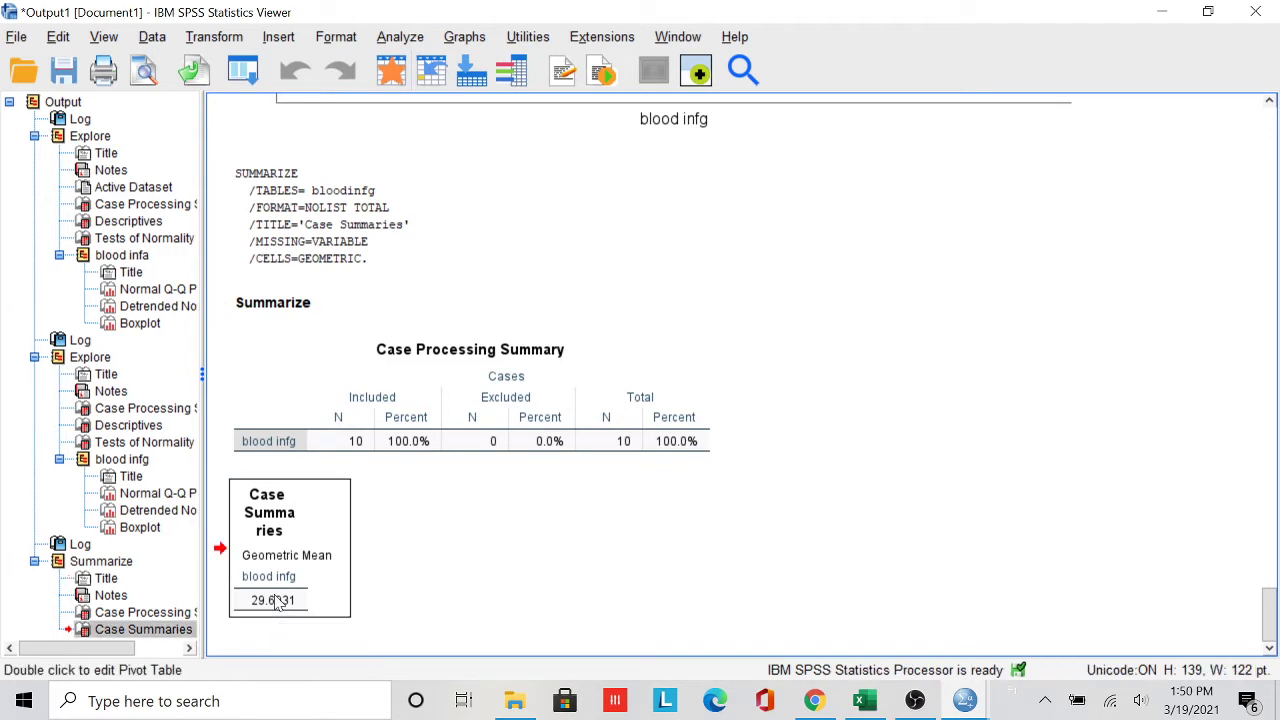
right_click(280, 605)
click(310, 550)
Return to the Box-Cox syntax and set up a find and replace of GeoMean with the copied table contents
mouse_move(972, 698)
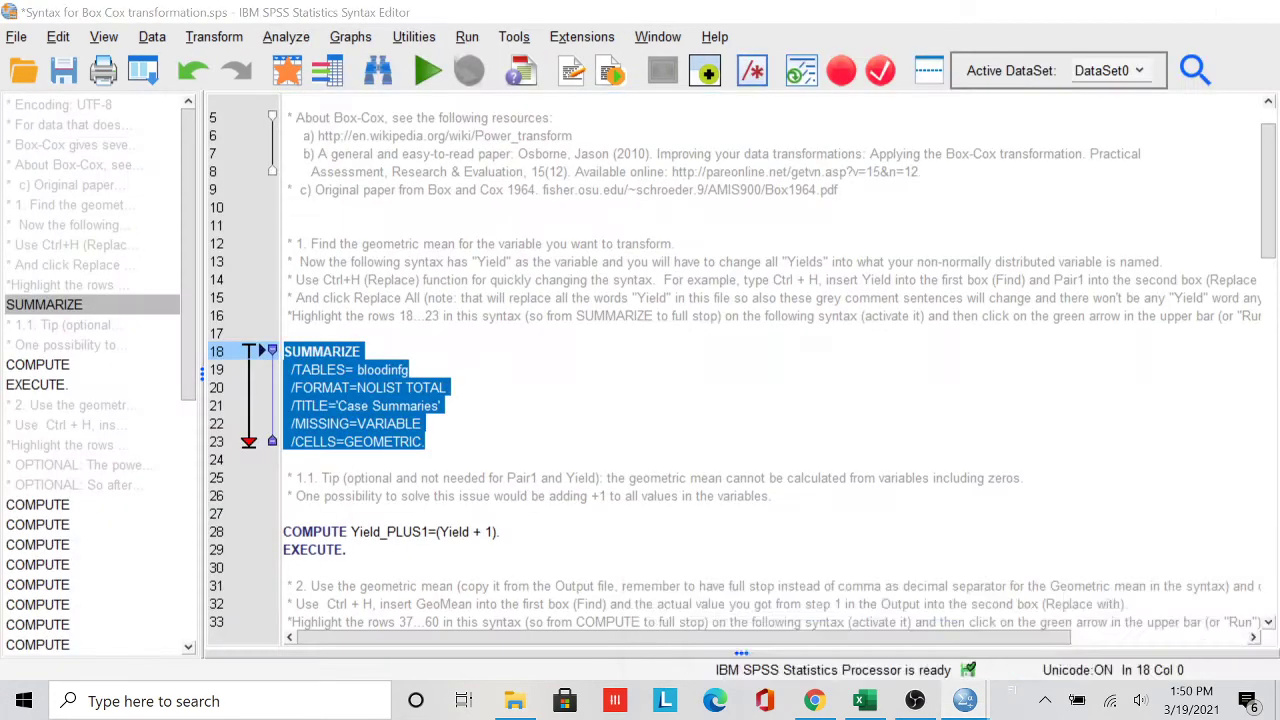
click(1150, 614)
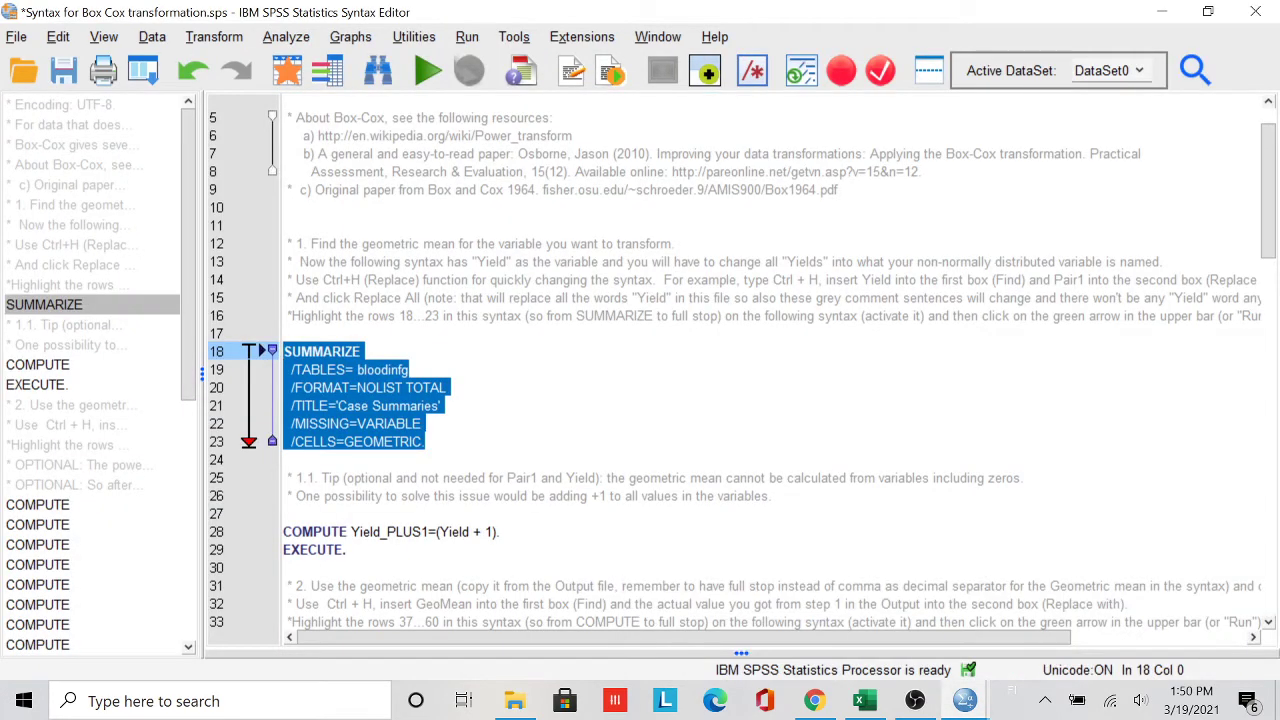
drag(1273, 232, 1273, 362)
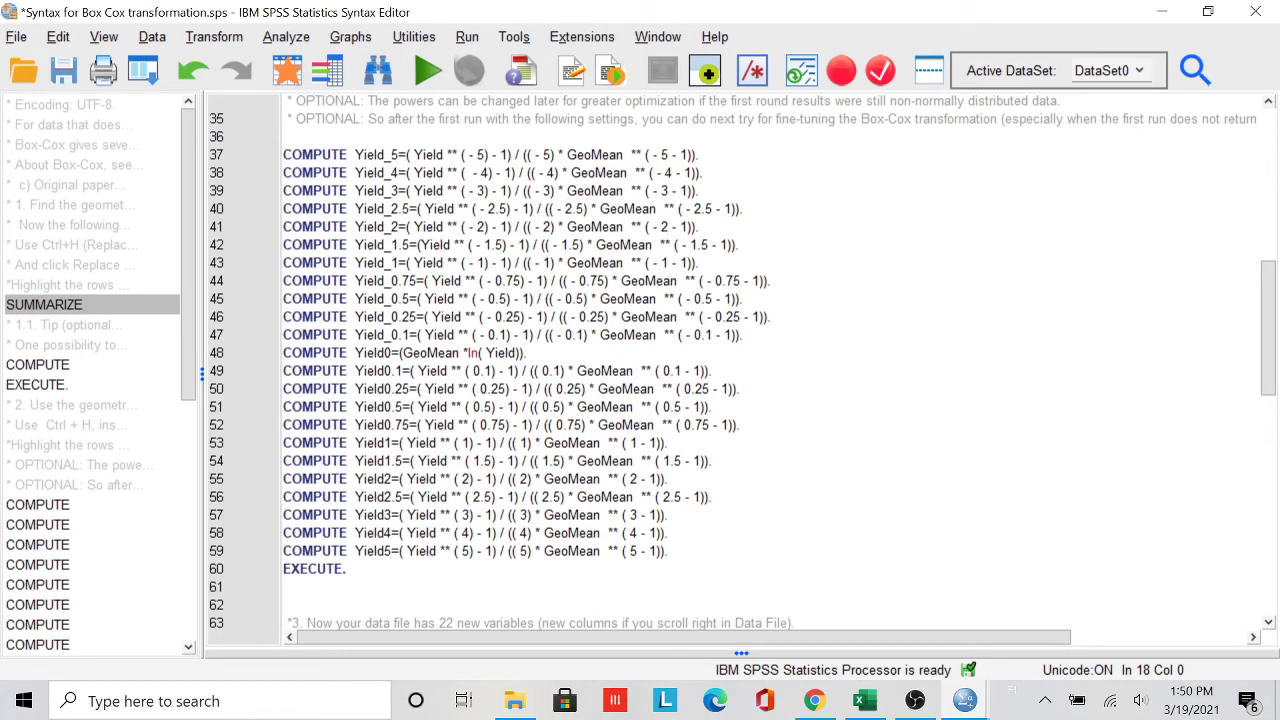
key(ctrl+h)
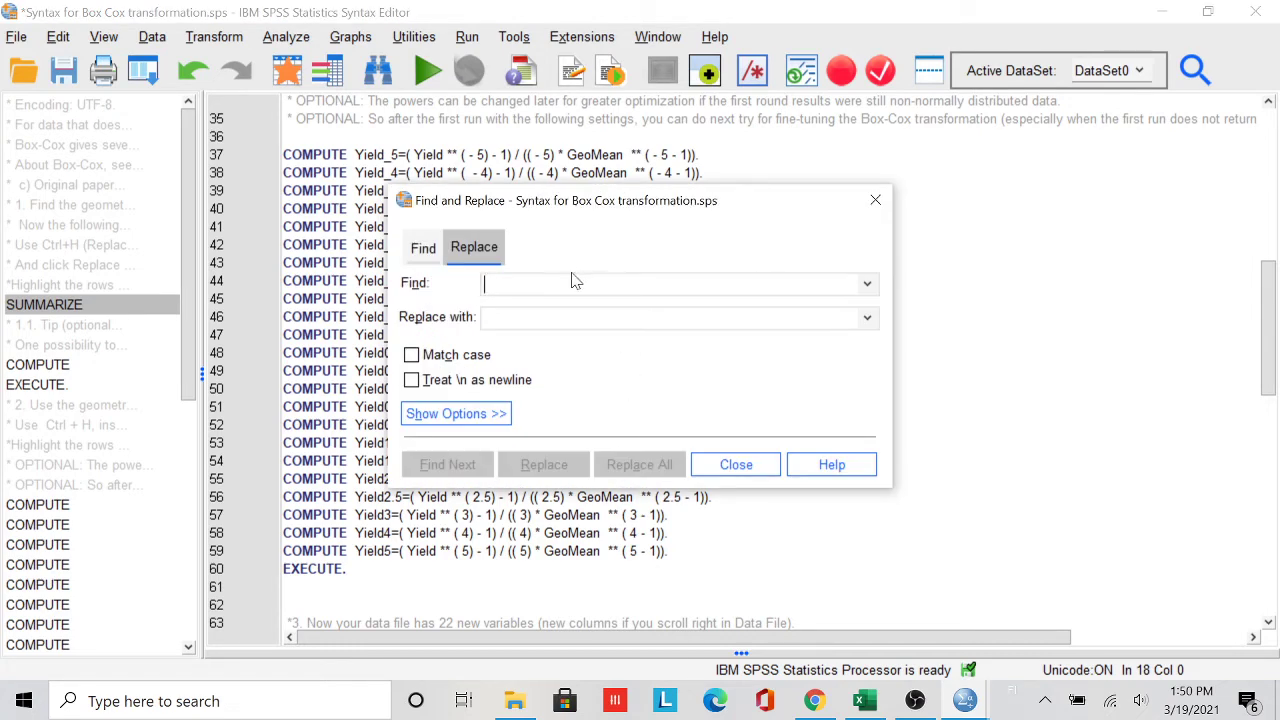
text(GeoMean)
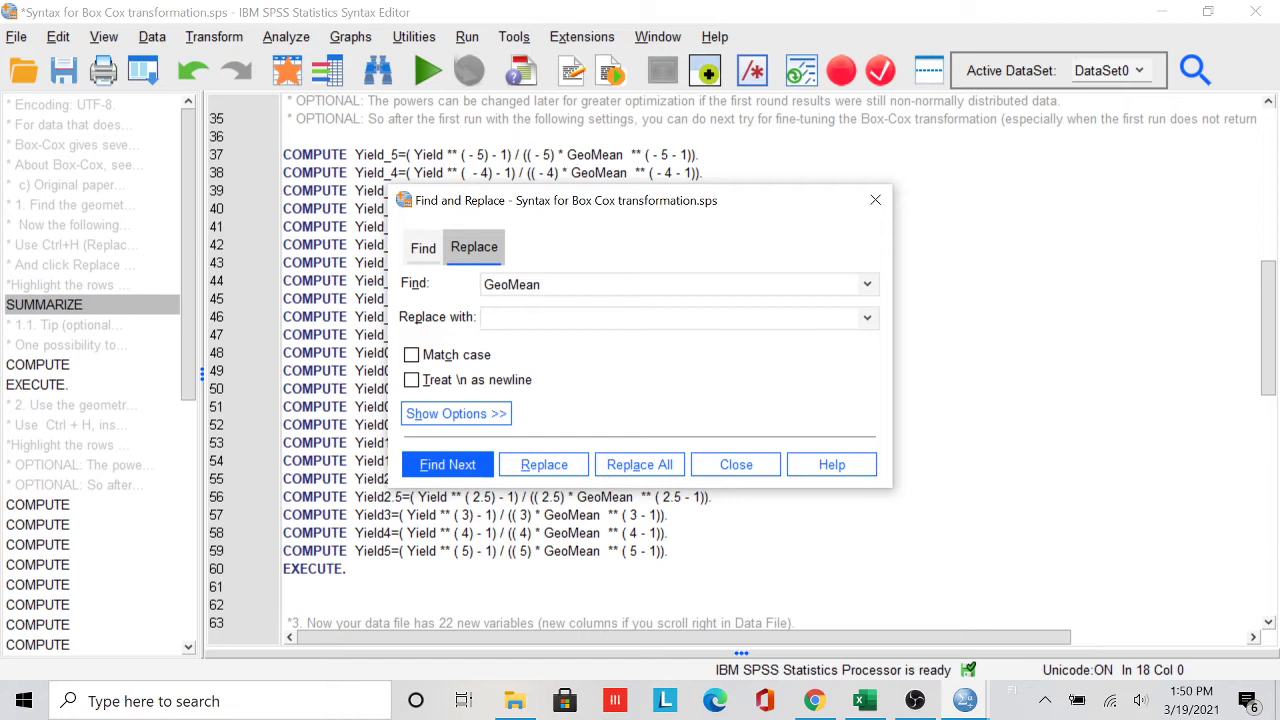
key(ctrl+v)
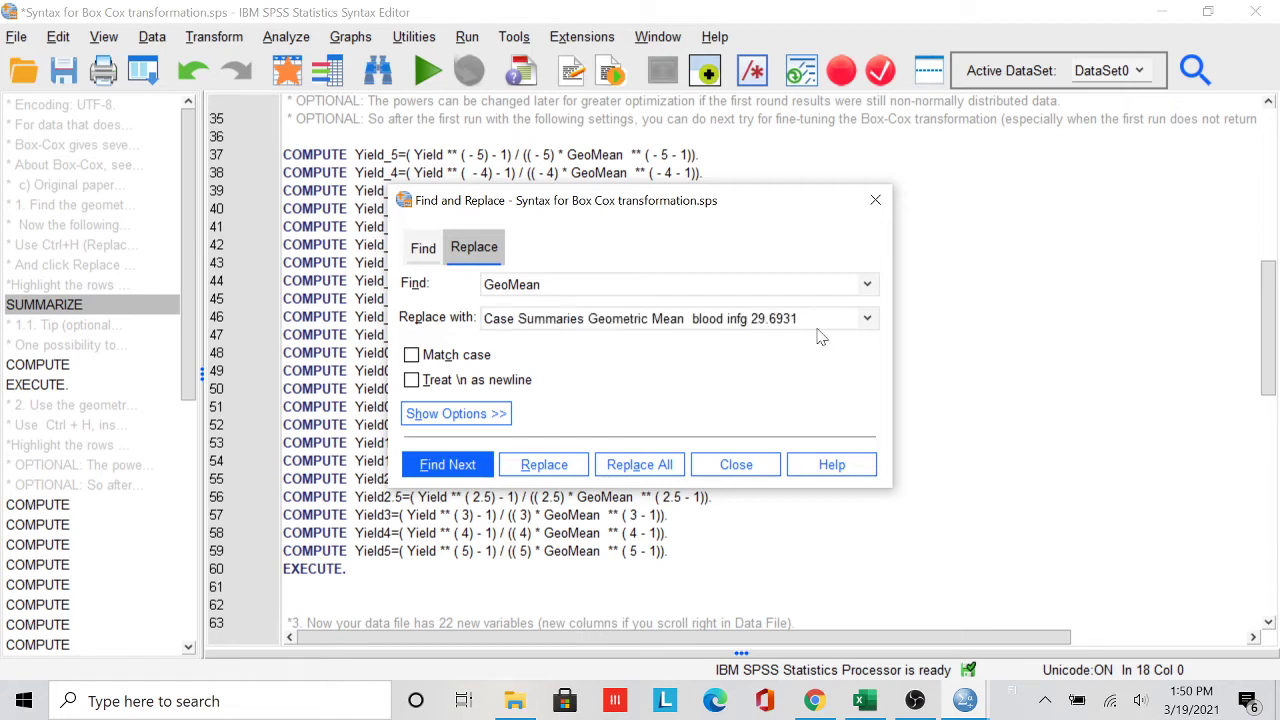
Trim the replacement text to 29.6931 and replace every GeoMean in the syntax with it
key(ctrl+Left)
key(ctrl+shift+Left)
key(ctrl+shift+Left)
key(ctrl+shift+Left)
key(ctrl+shift+Left)
key(ctrl+shift+Left)
key(ctrl+shift+Left)
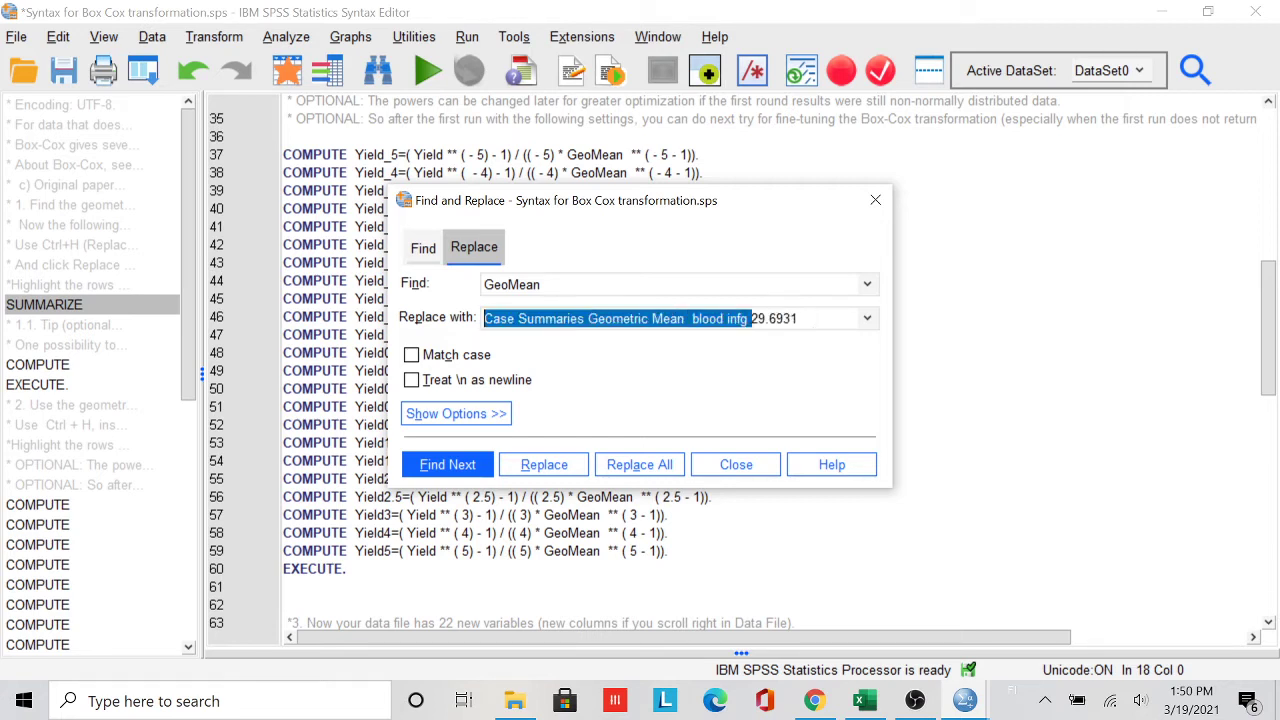
key(BackSpace)
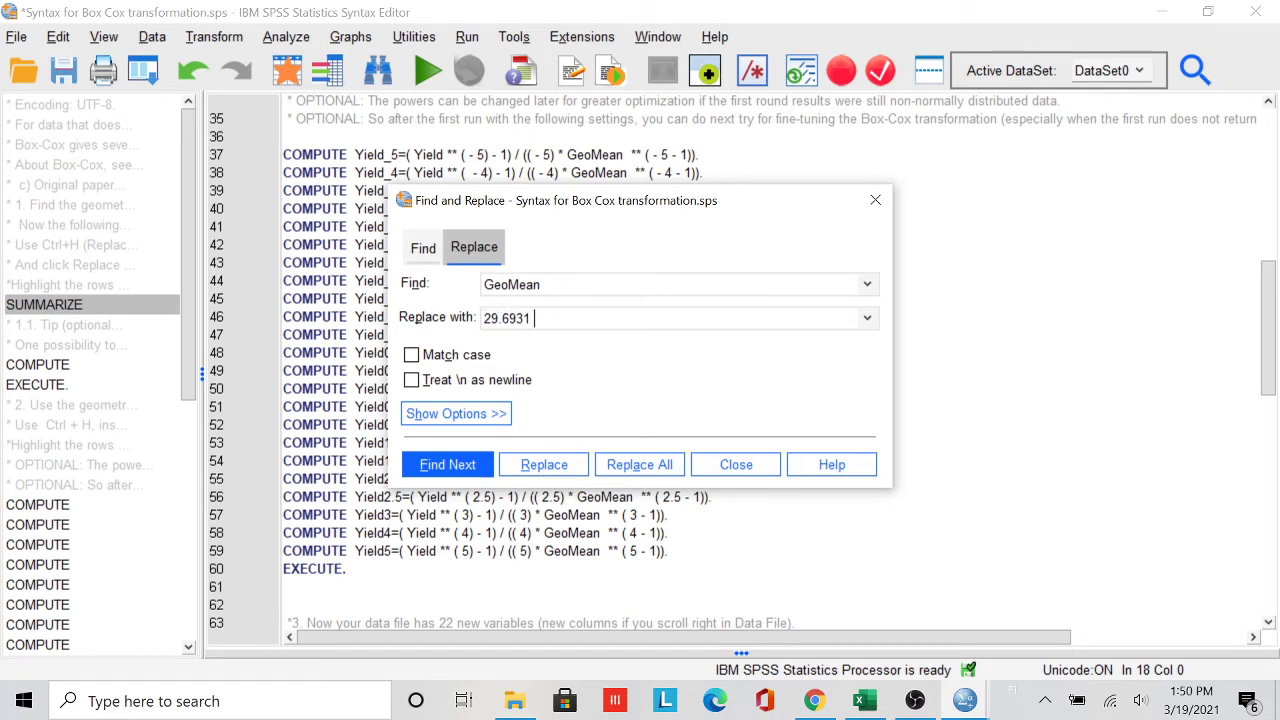
click(652, 464)
click(641, 391)
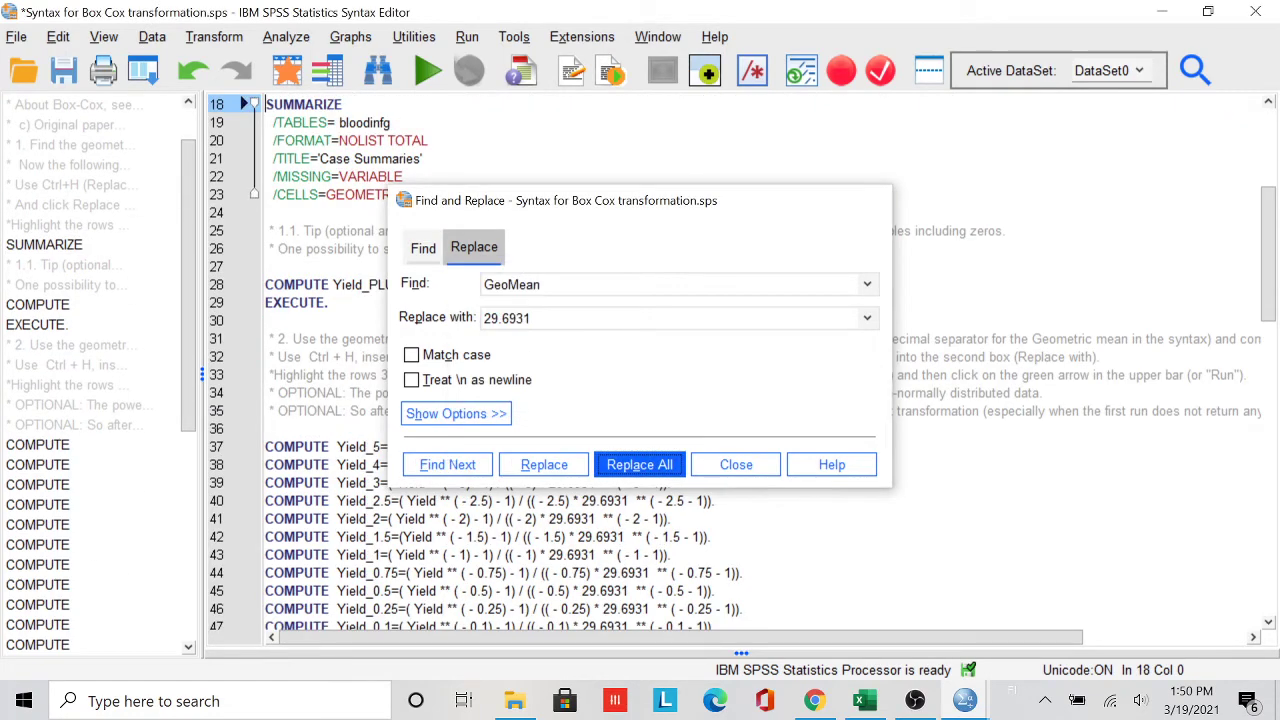
click(877, 203)
Replace every occurrence of Yield in the syntax with bloodinfg
drag(1272, 240, 1272, 308)
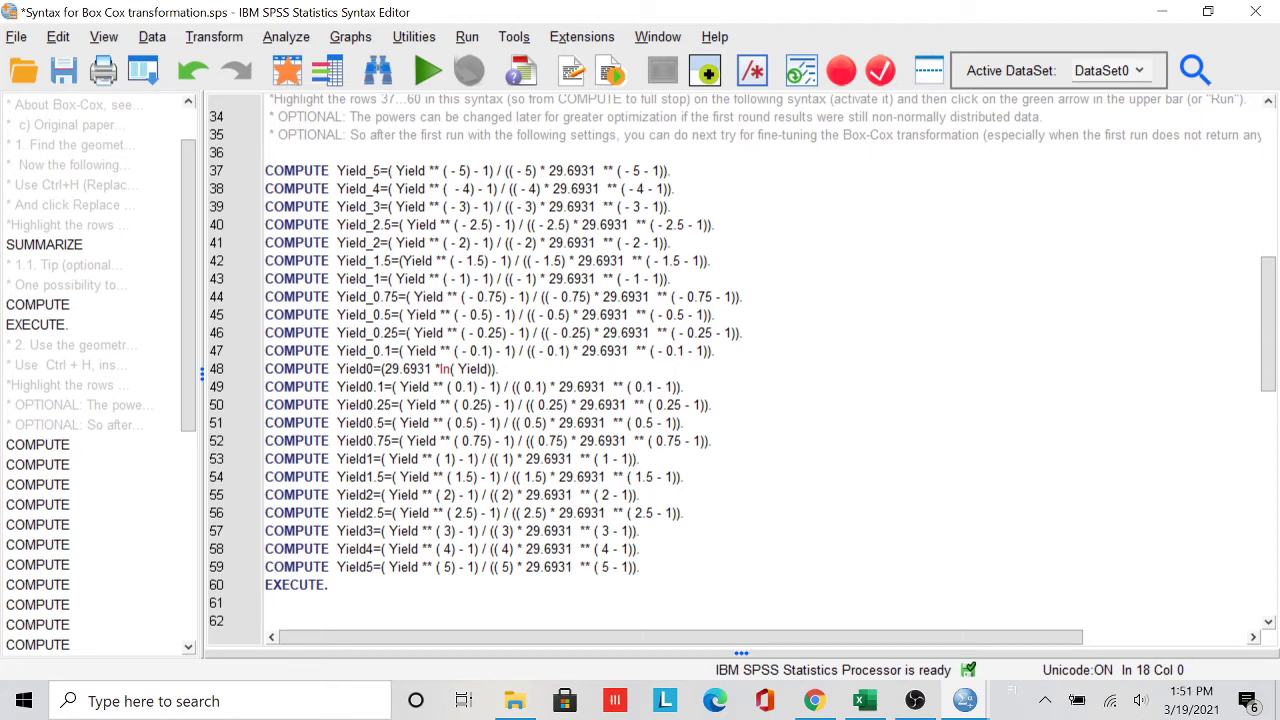
key(ctrl+h)
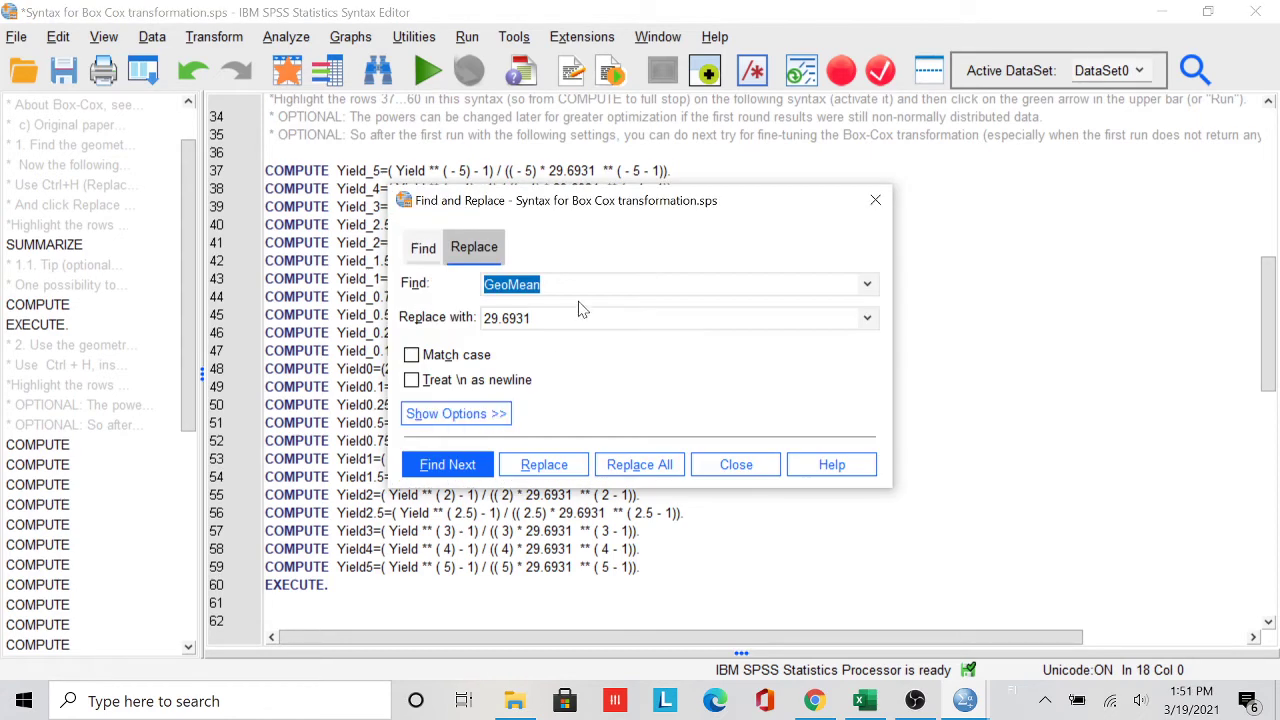
text(Yield)
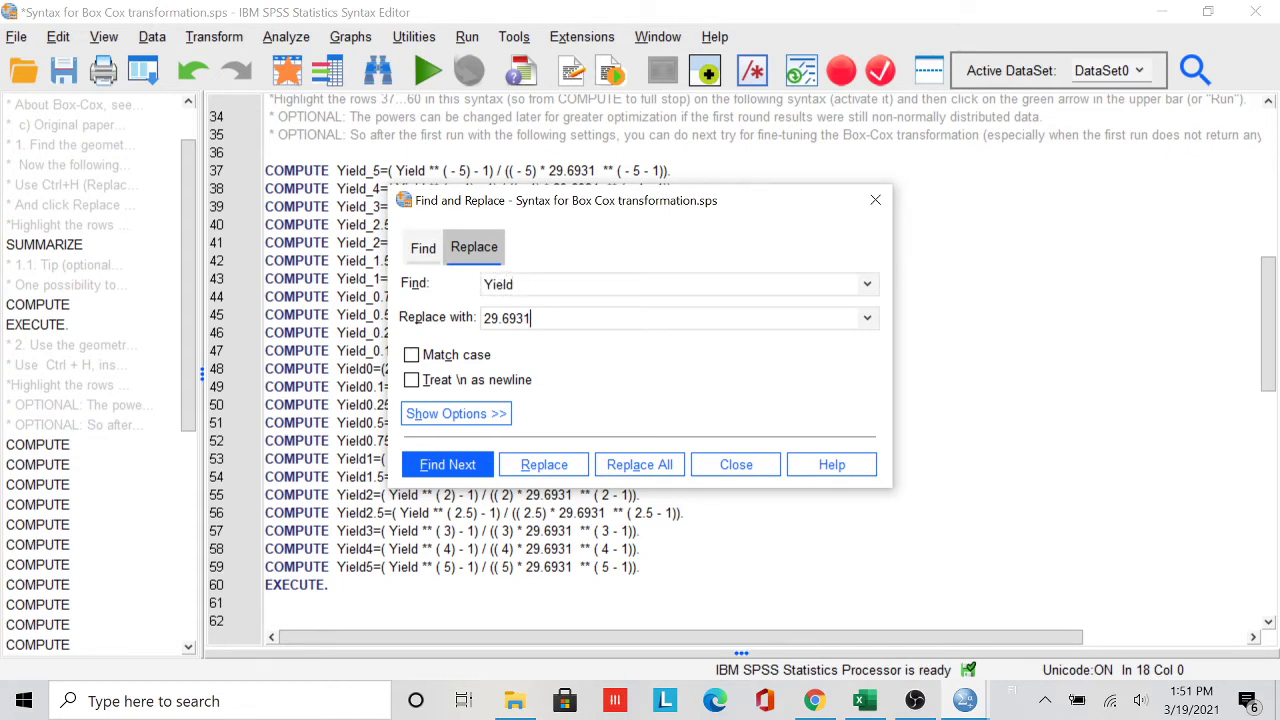
key(BackSpace)
key(BackSpace)
click(657, 463)
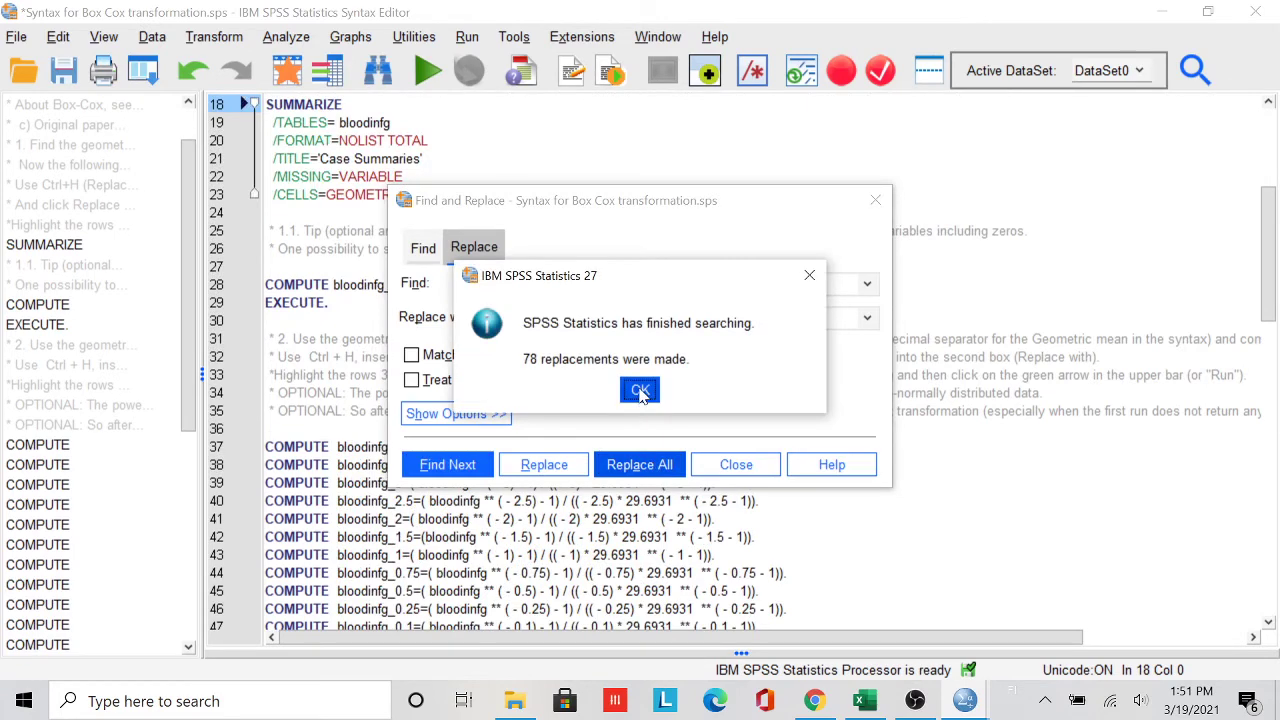
click(640, 390)
click(876, 200)
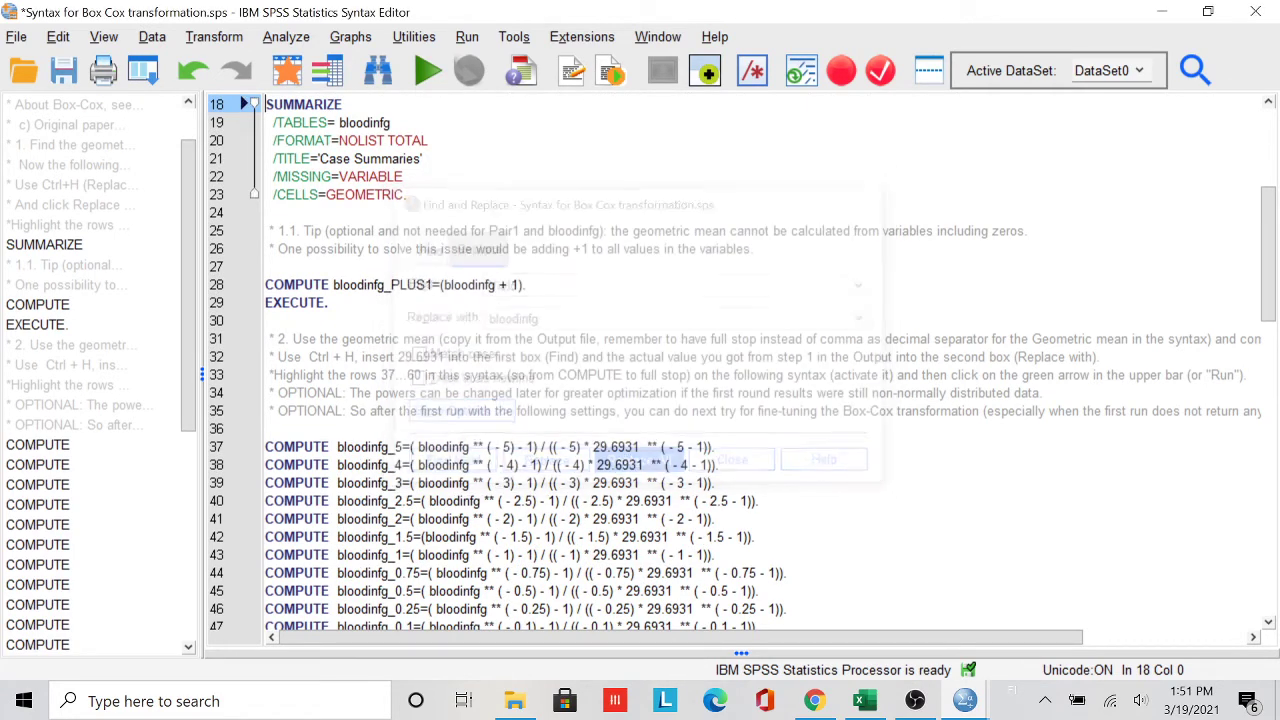
Run the Box-Cox COMPUTE block on lines 37 to 60, from bloodinfg_5 through the EXECUTE command
drag(1268, 266, 1268, 338)
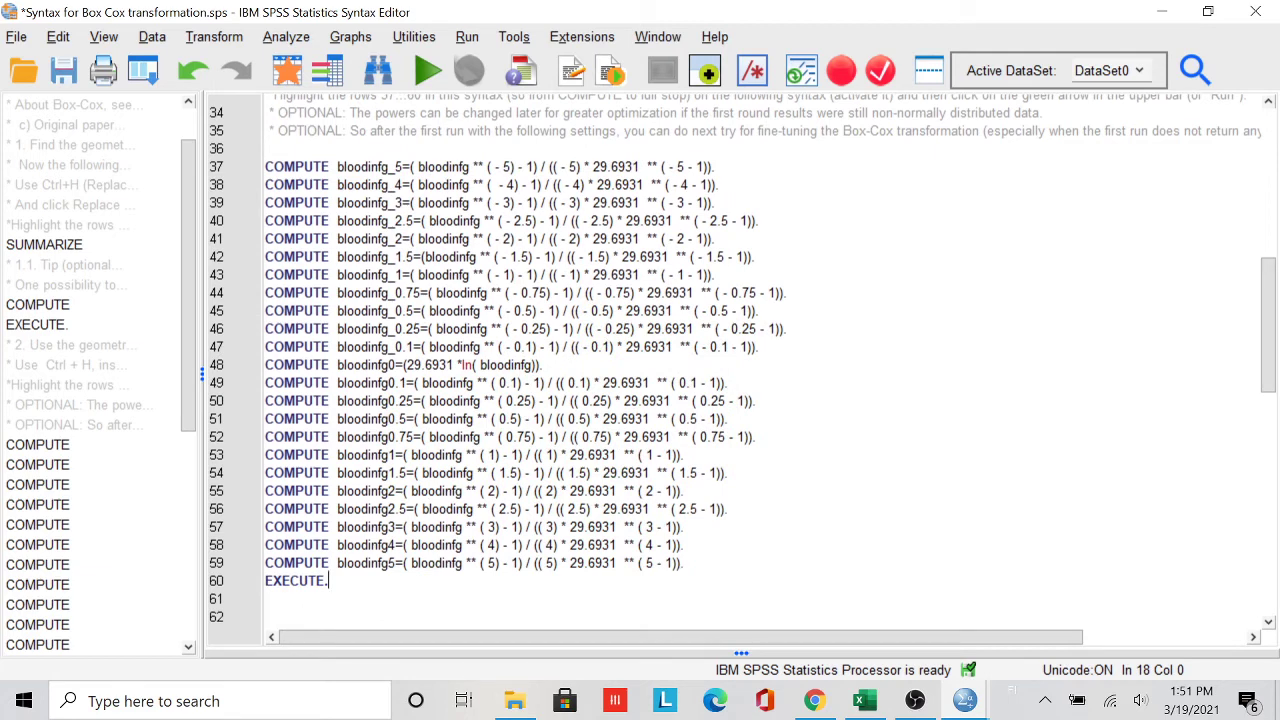
drag(328, 581, 265, 167)
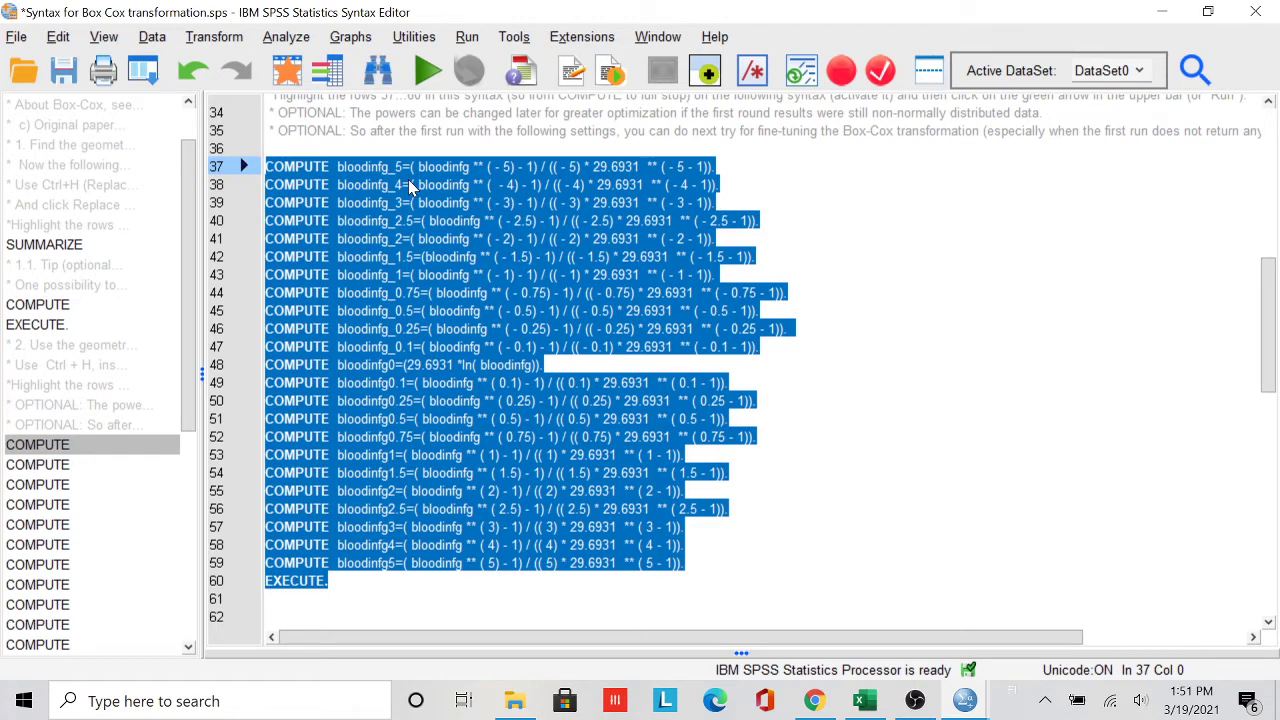
click(430, 75)
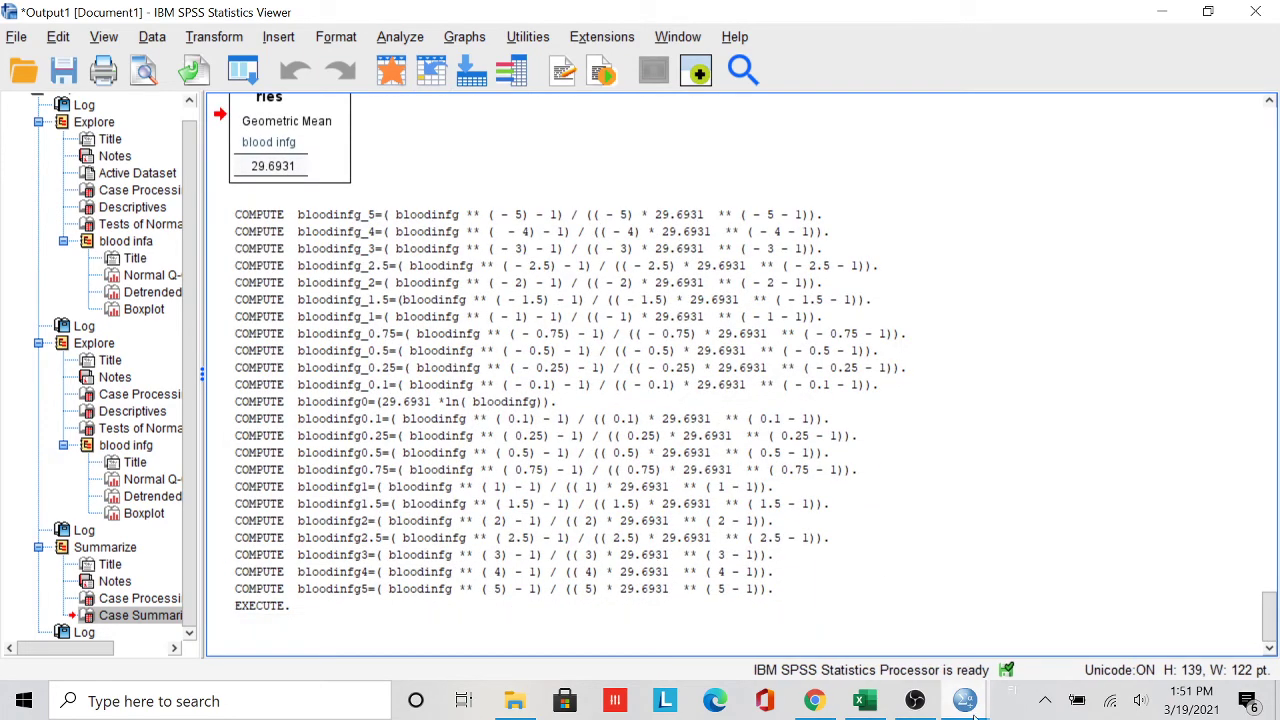
Switch to the dataset and look through the new transformed variables from bloodinfg_5 to bloodinfg5
mouse_move(968, 706)
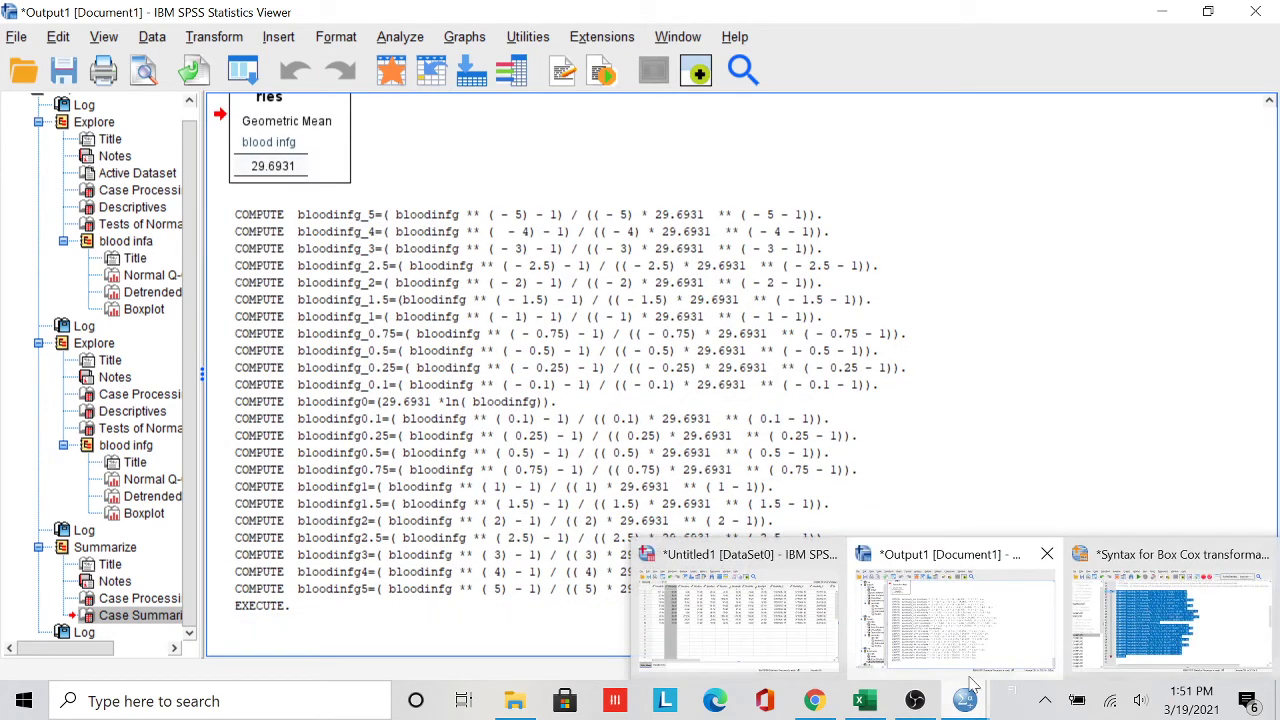
click(785, 648)
drag(355, 604, 450, 617)
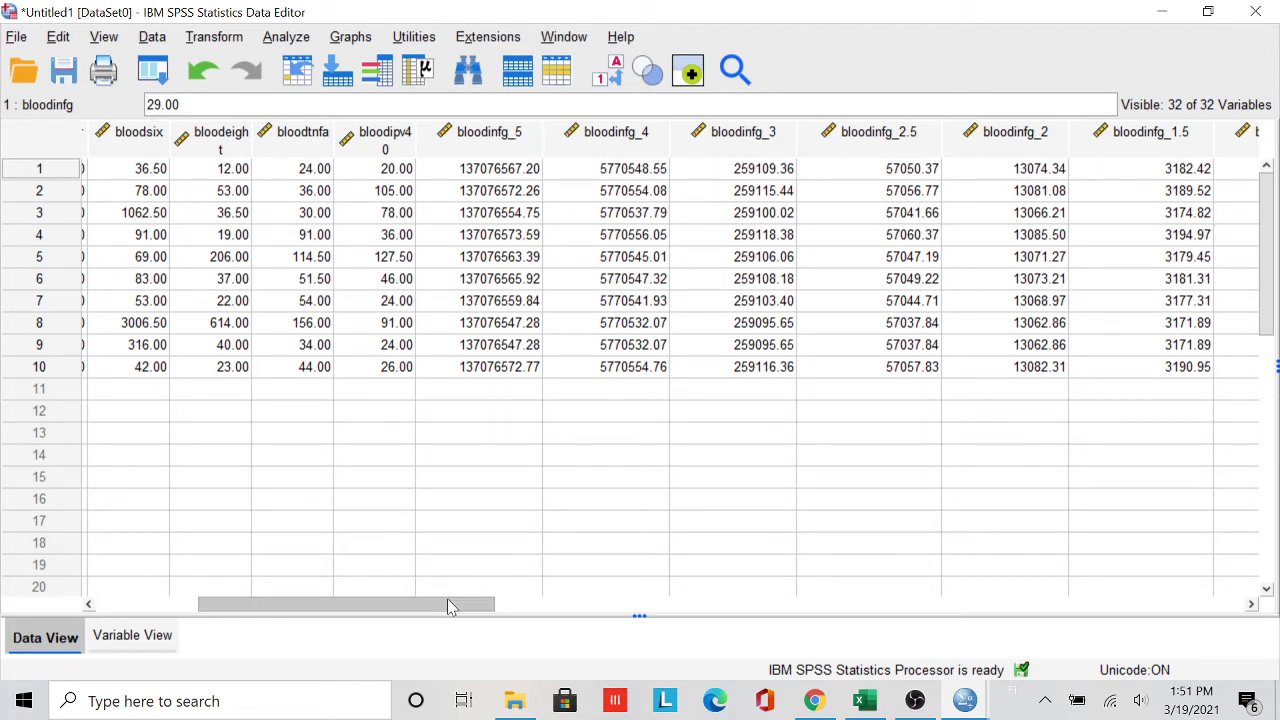
drag(447, 604, 1127, 590)
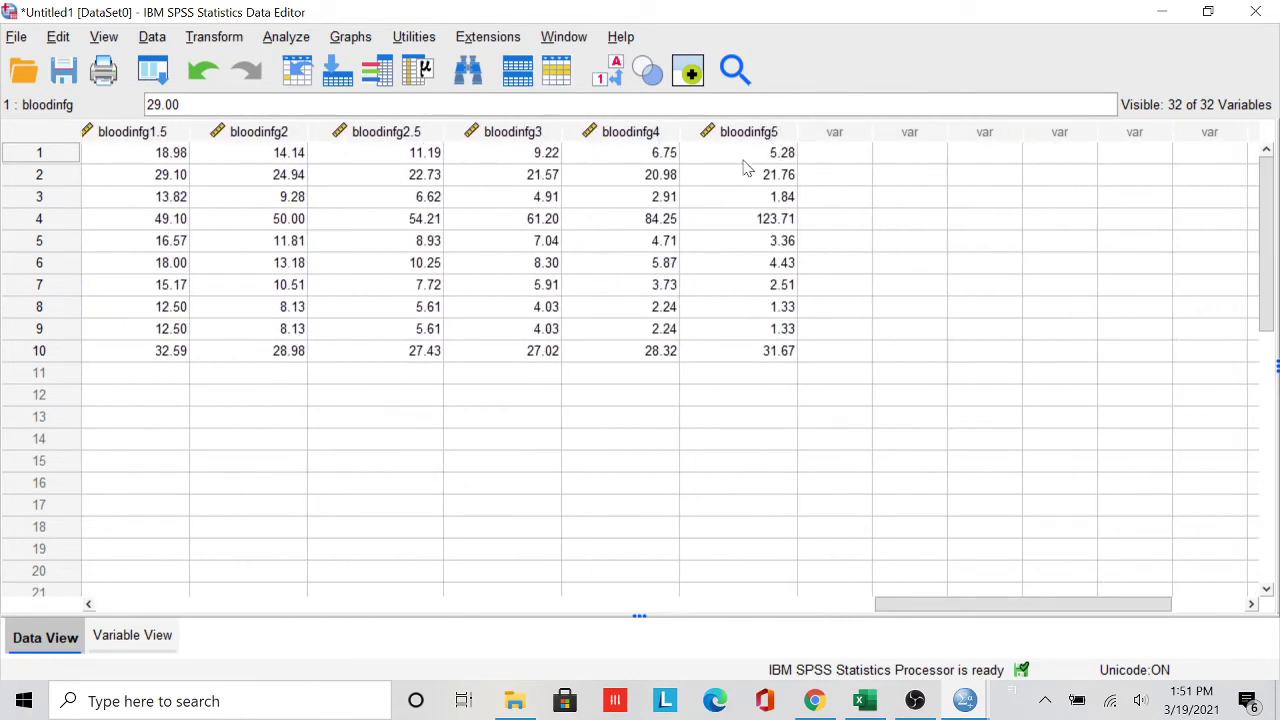
drag(917, 607, 858, 607)
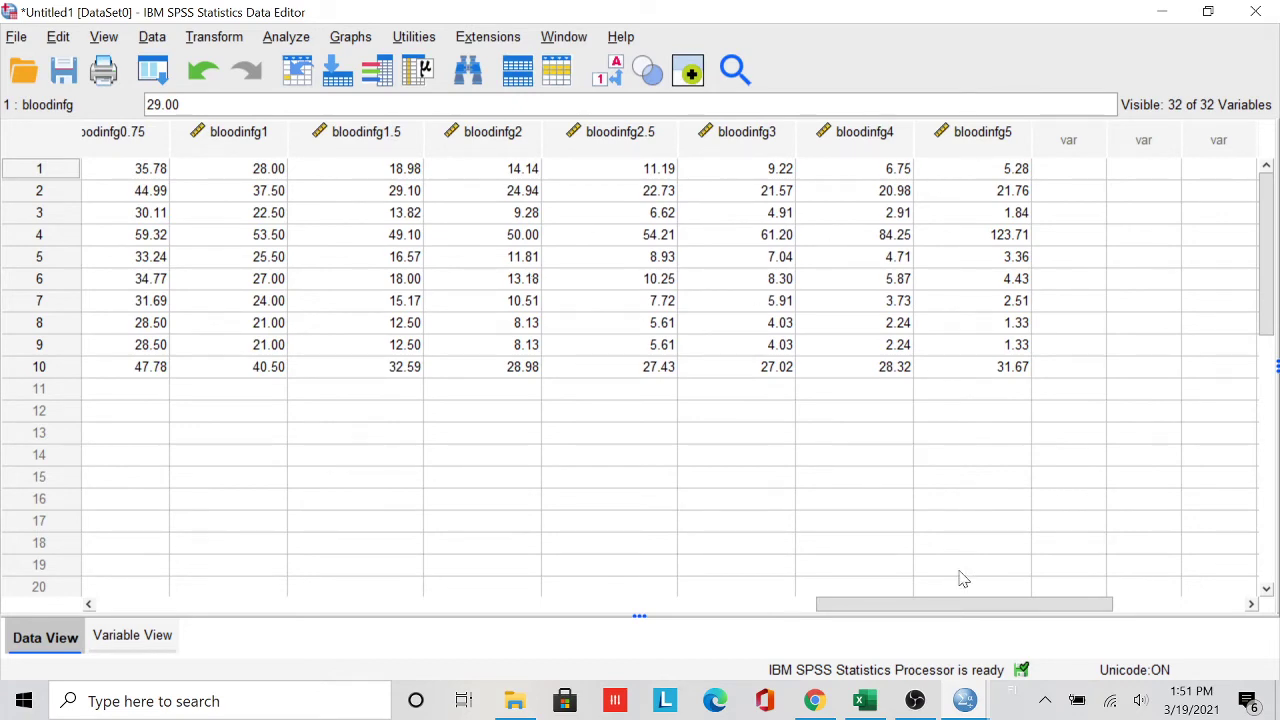
Switch to the Box-Cox syntax and run the EXAMINE VARIABLES block on lines 69 to 97, from bloodinfg_5 through /NOTOTAL
drag(908, 607, 149, 600)
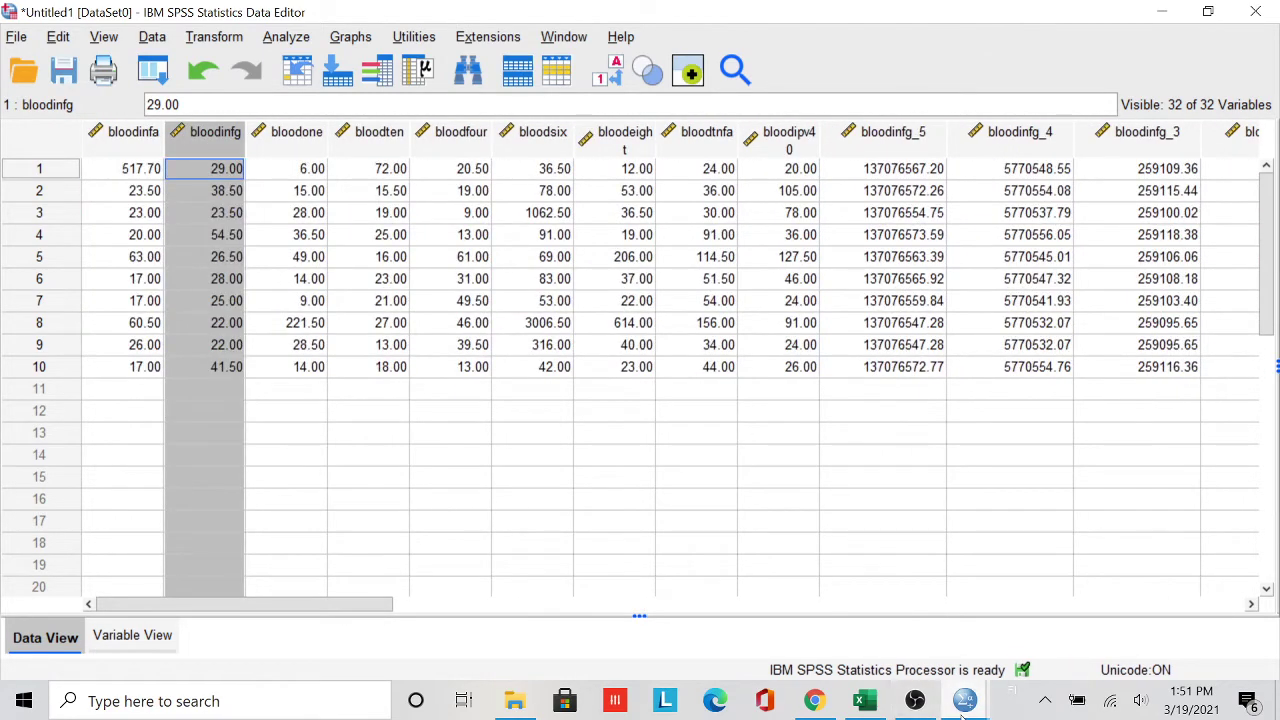
mouse_move(963, 703)
click(1150, 640)
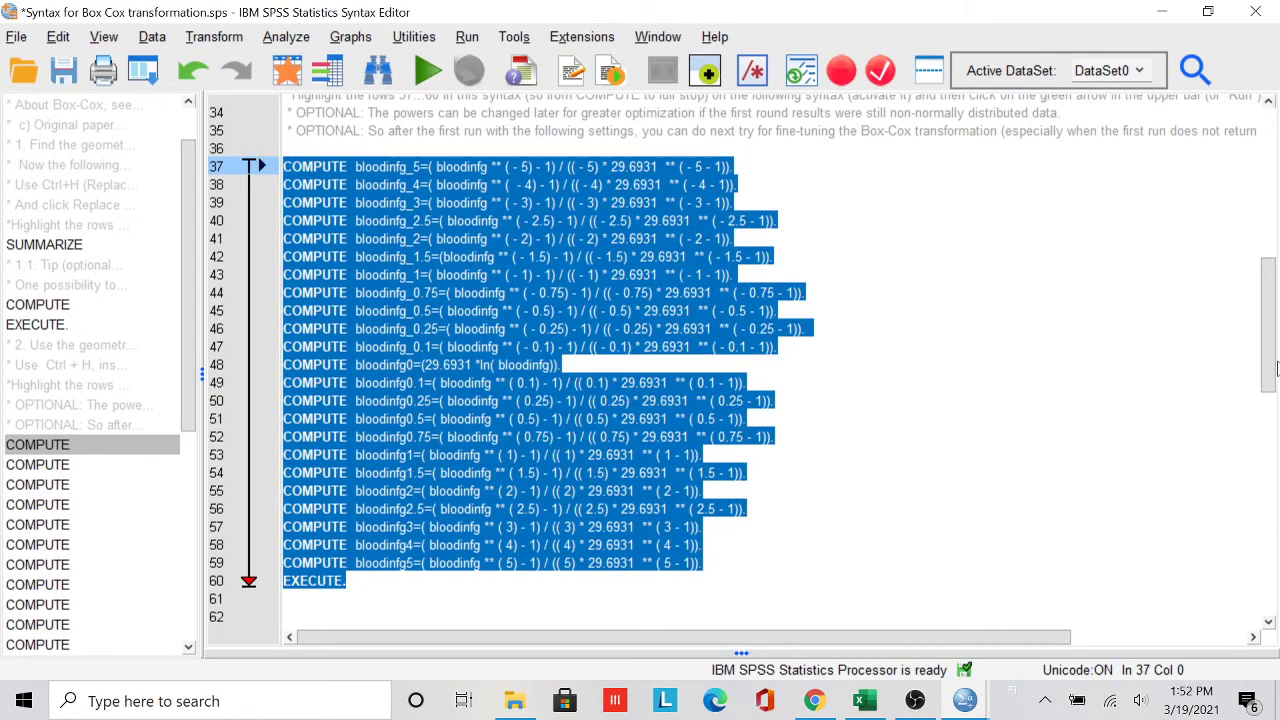
drag(1275, 370, 1258, 519)
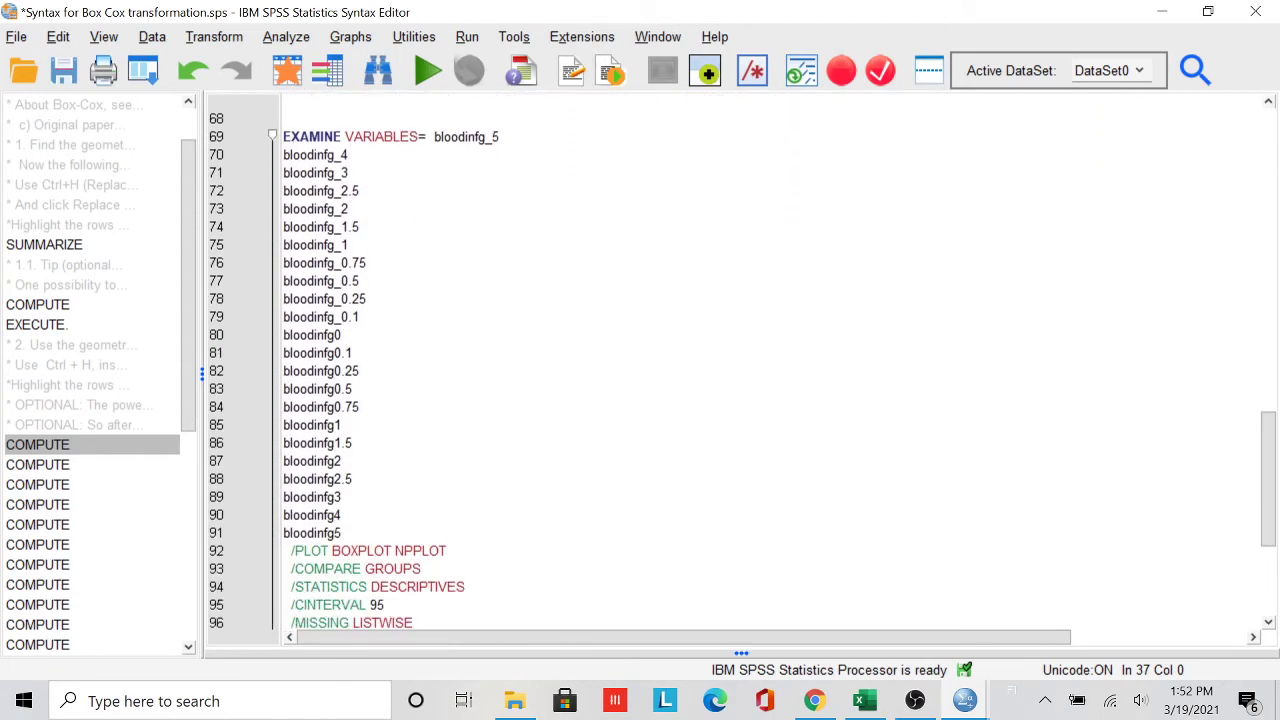
drag(283, 136, 360, 590)
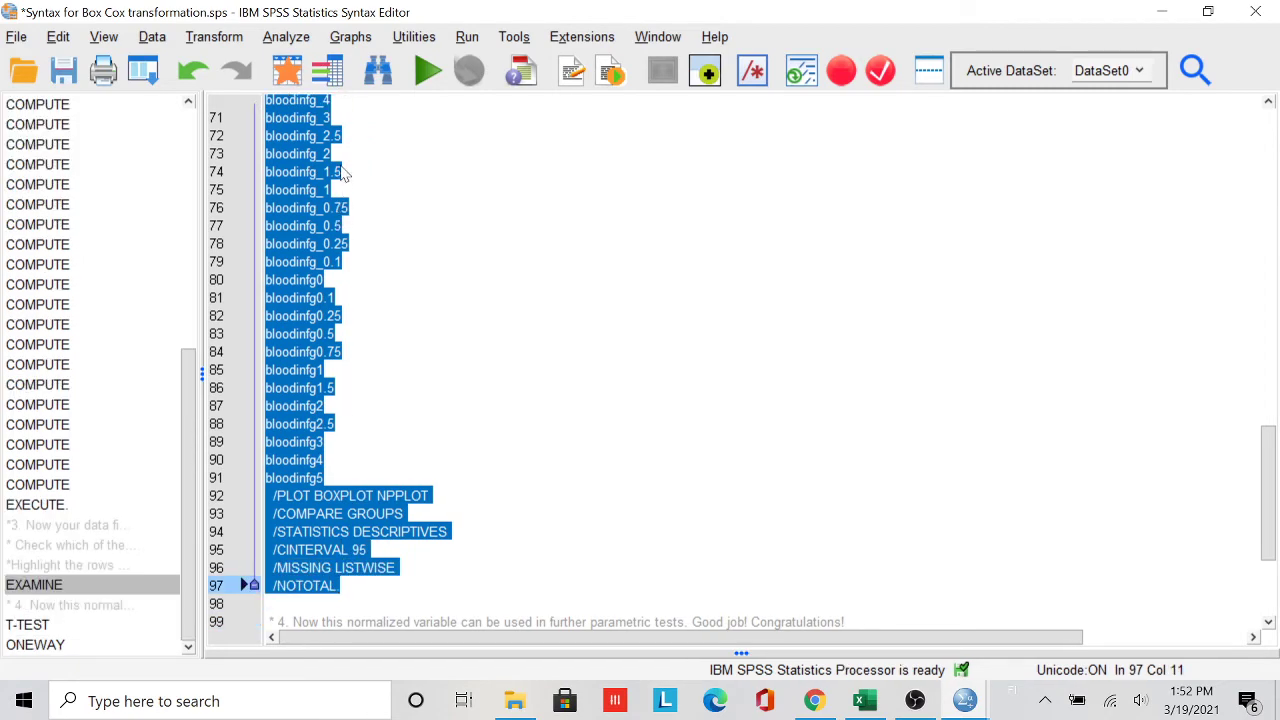
click(427, 71)
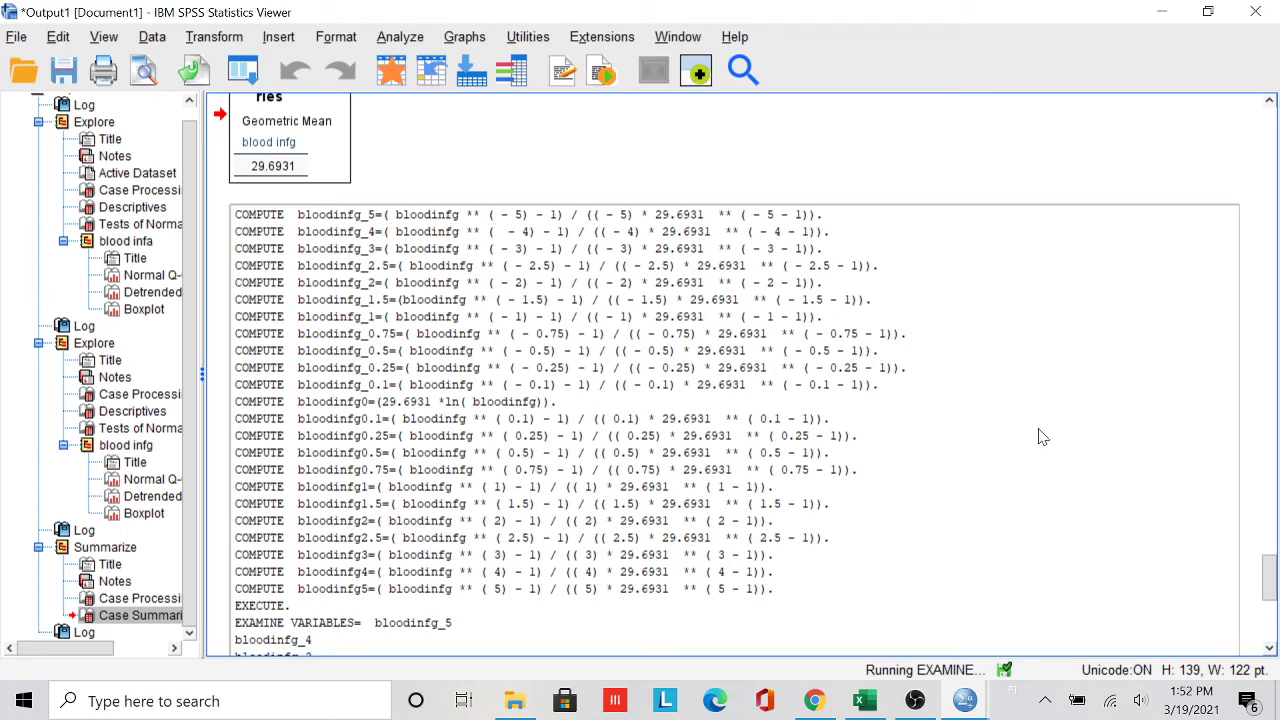
Go to the Tests of Normality table of the new Explore output and compare the Shapiro-Wilk significance of all transformed variables
drag(1268, 570, 1268, 616)
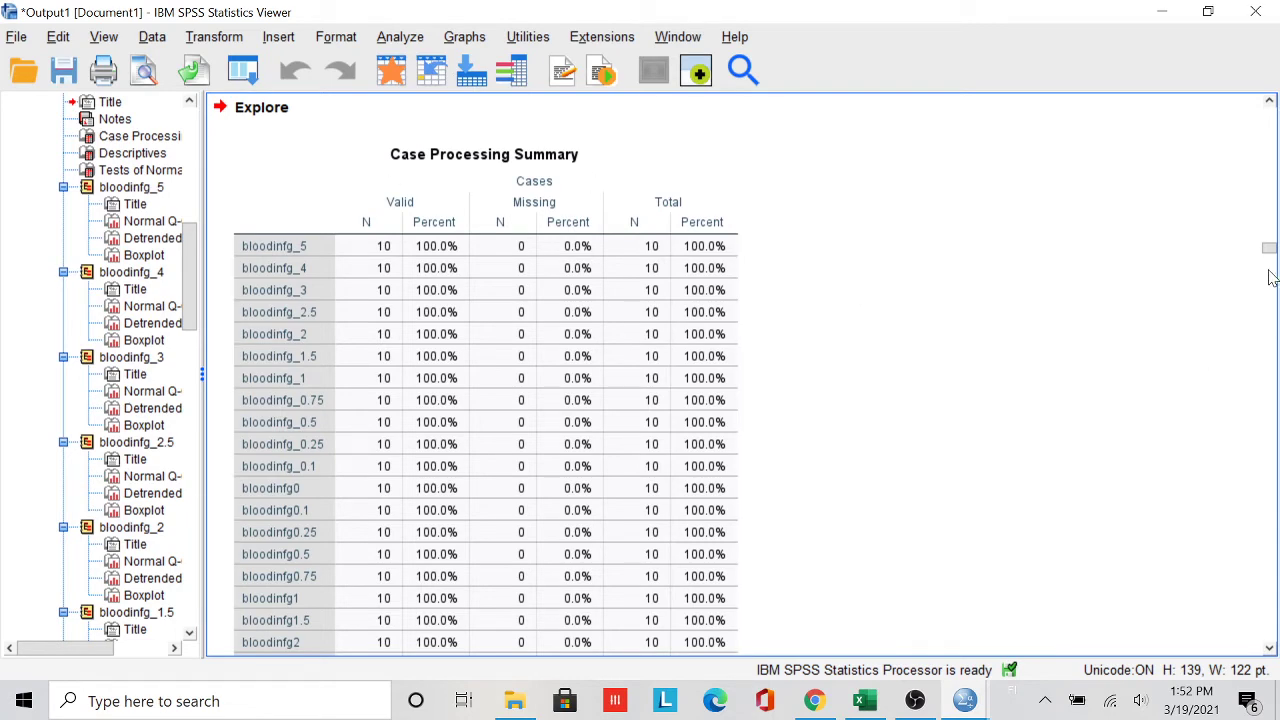
mouse_move(1268, 254)
mouse_down()
mouse_move(1268, 284)
mouse_move(1269, 246)
mouse_up()
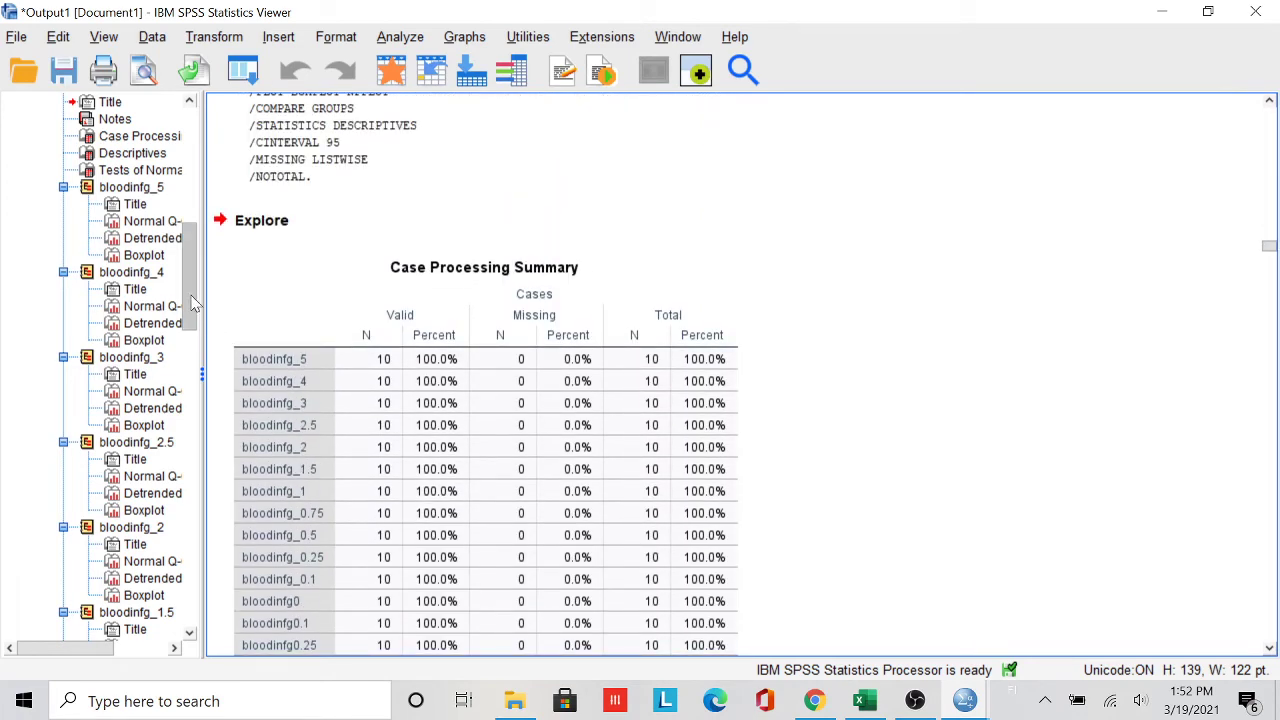
drag(193, 298, 195, 262)
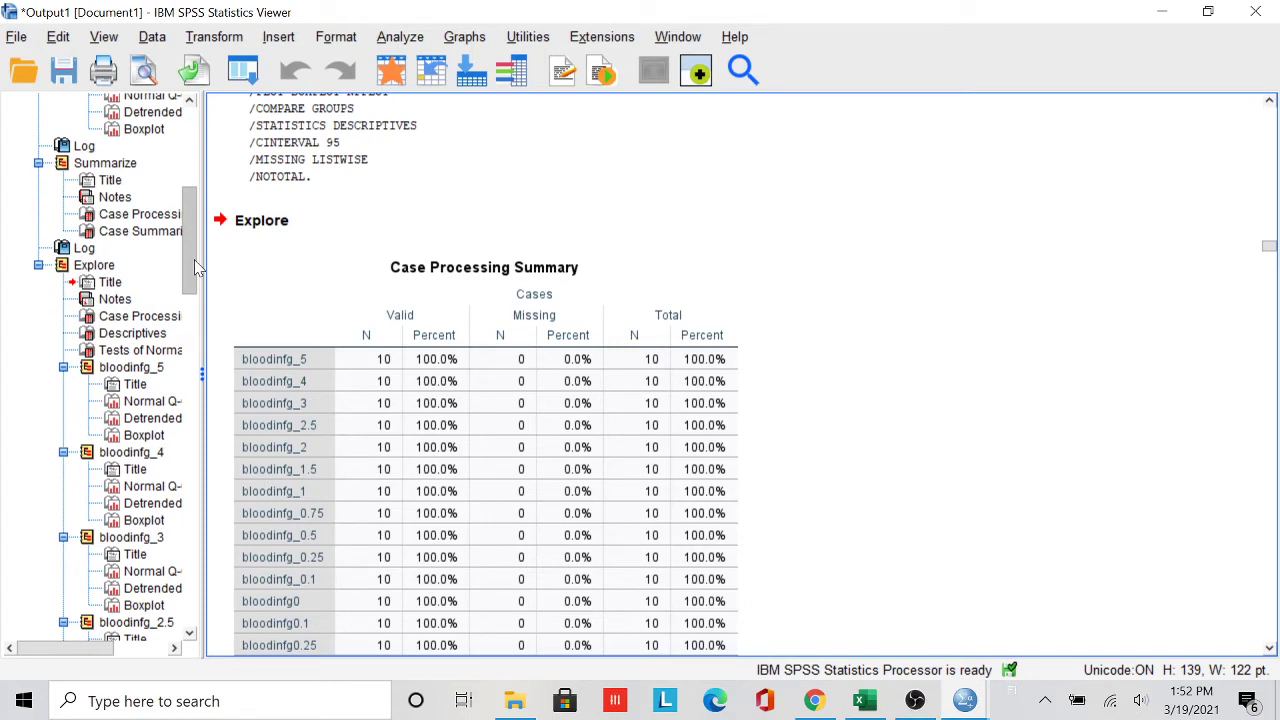
click(138, 351)
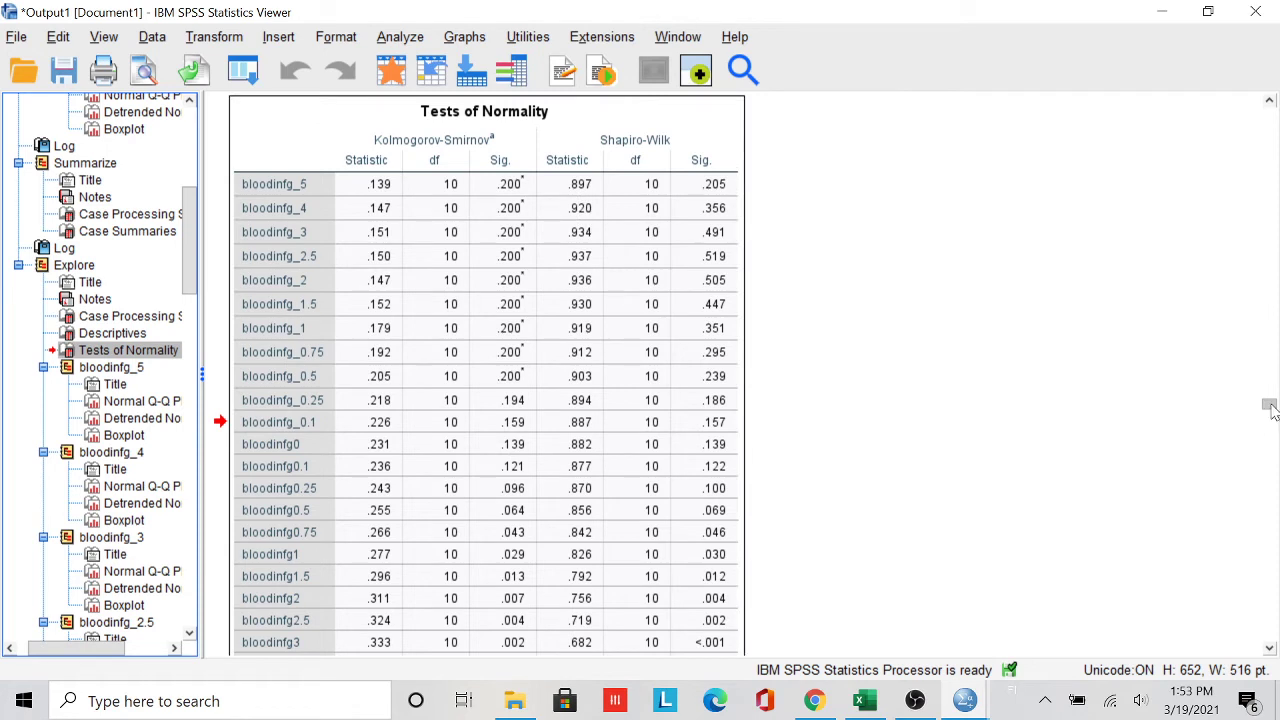
scroll(1270, 410, down, 3)
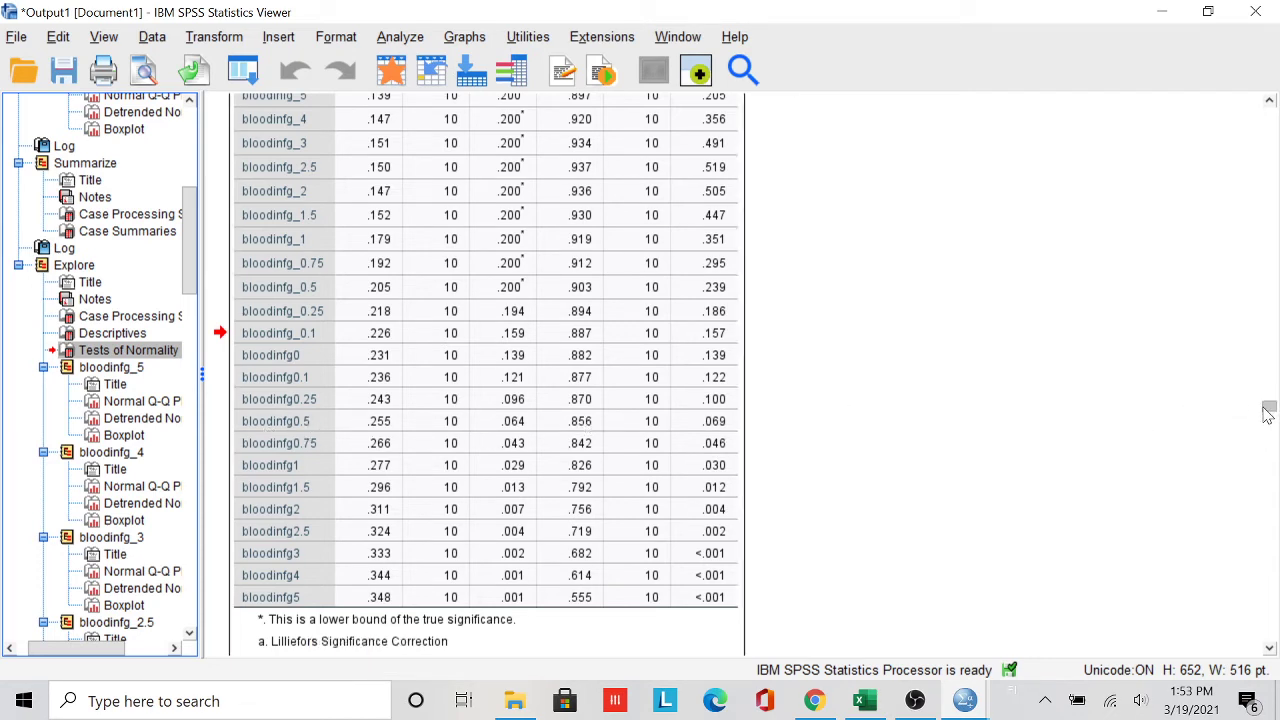
Examine the detrended normal Q-Q plots of bloodinfg_5 and bloodinfg5 and the boxplot of bloodinfg5
drag(1268, 414, 1265, 428)
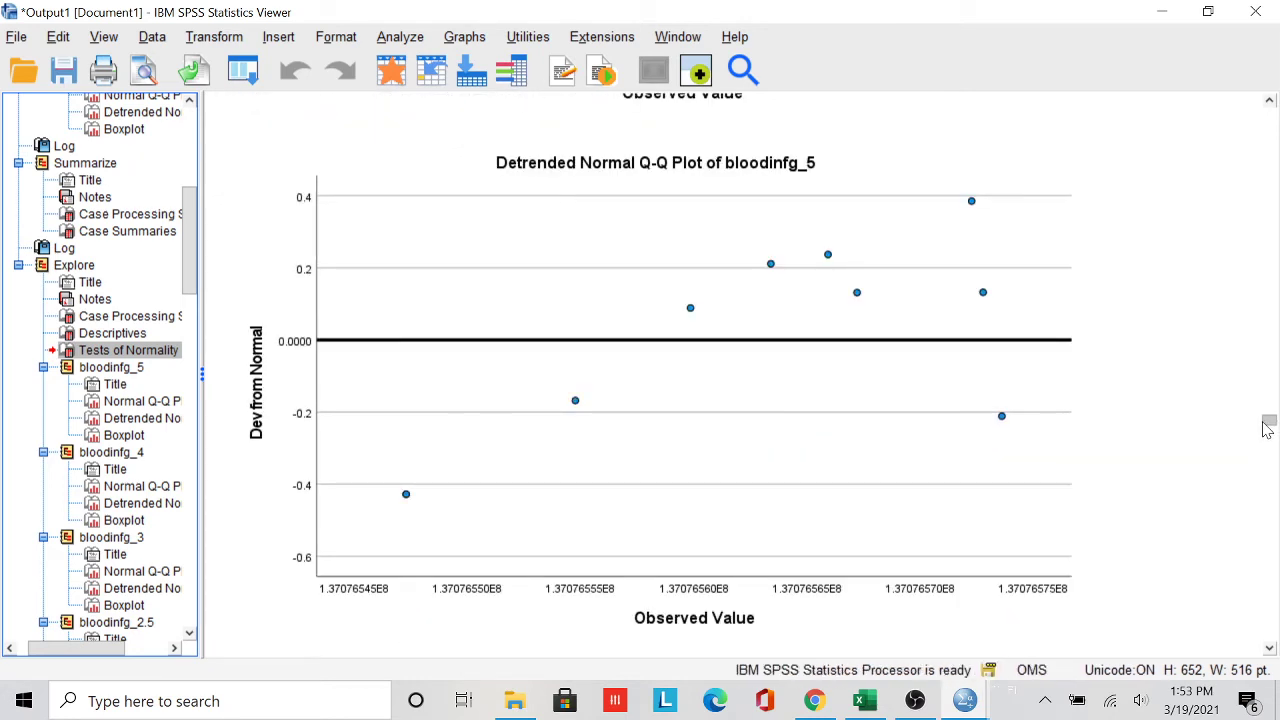
click(764, 312)
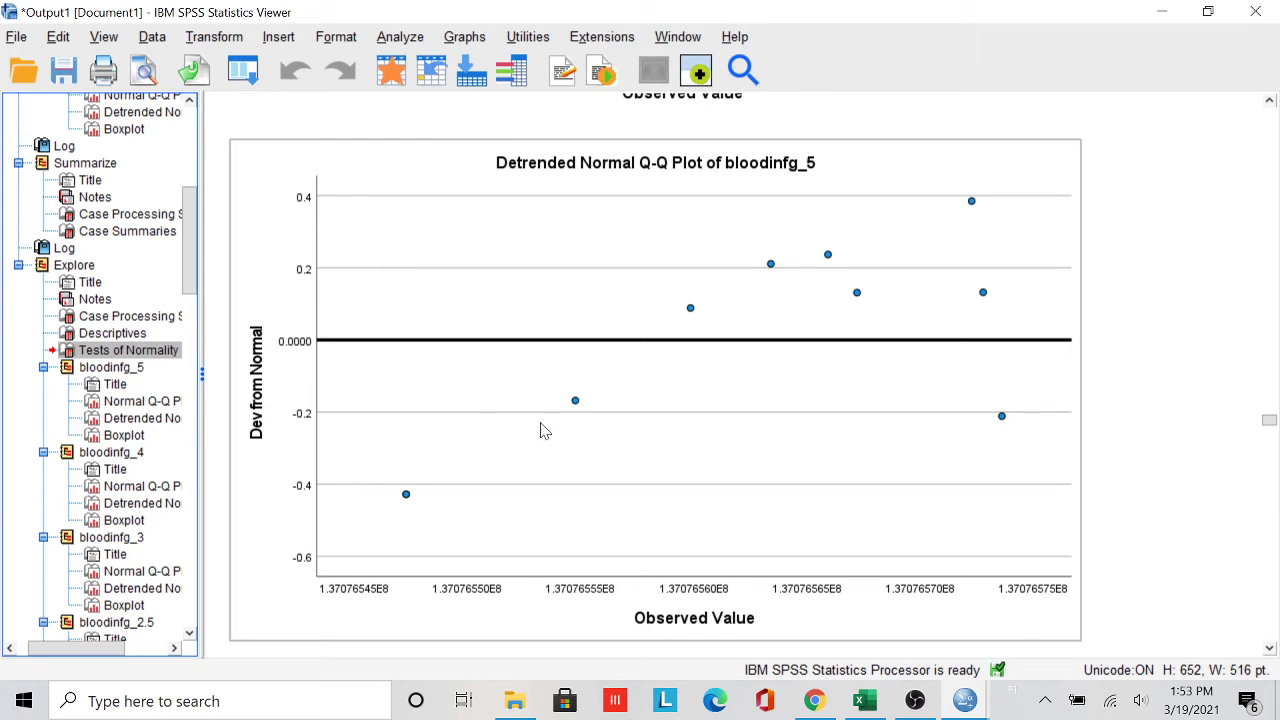
click(1213, 437)
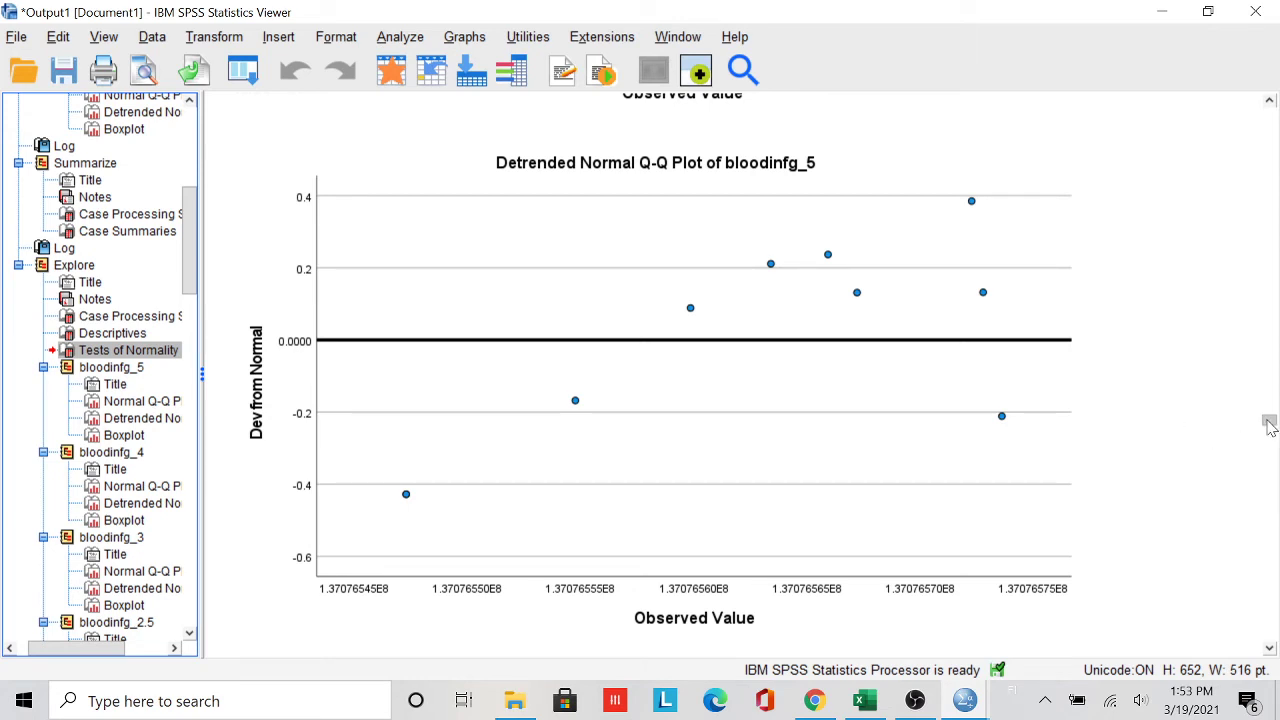
drag(1269, 425, 1267, 645)
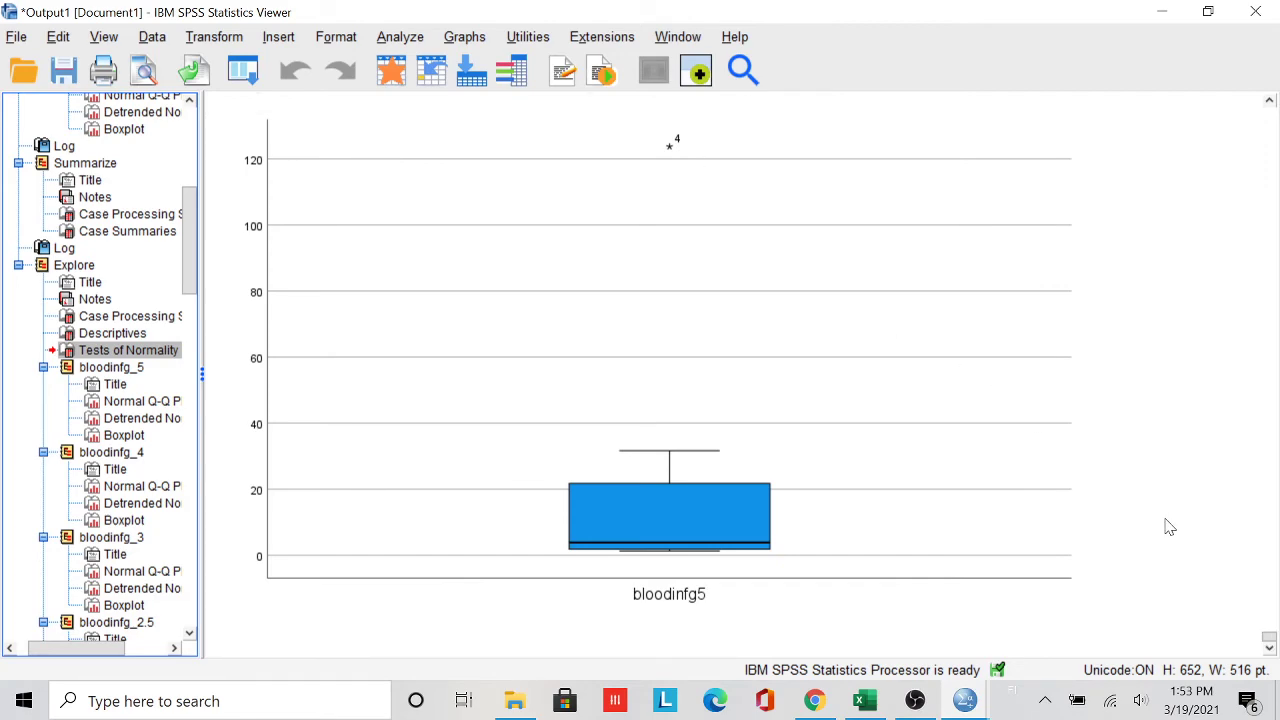
drag(1270, 640, 1270, 628)
click(676, 308)
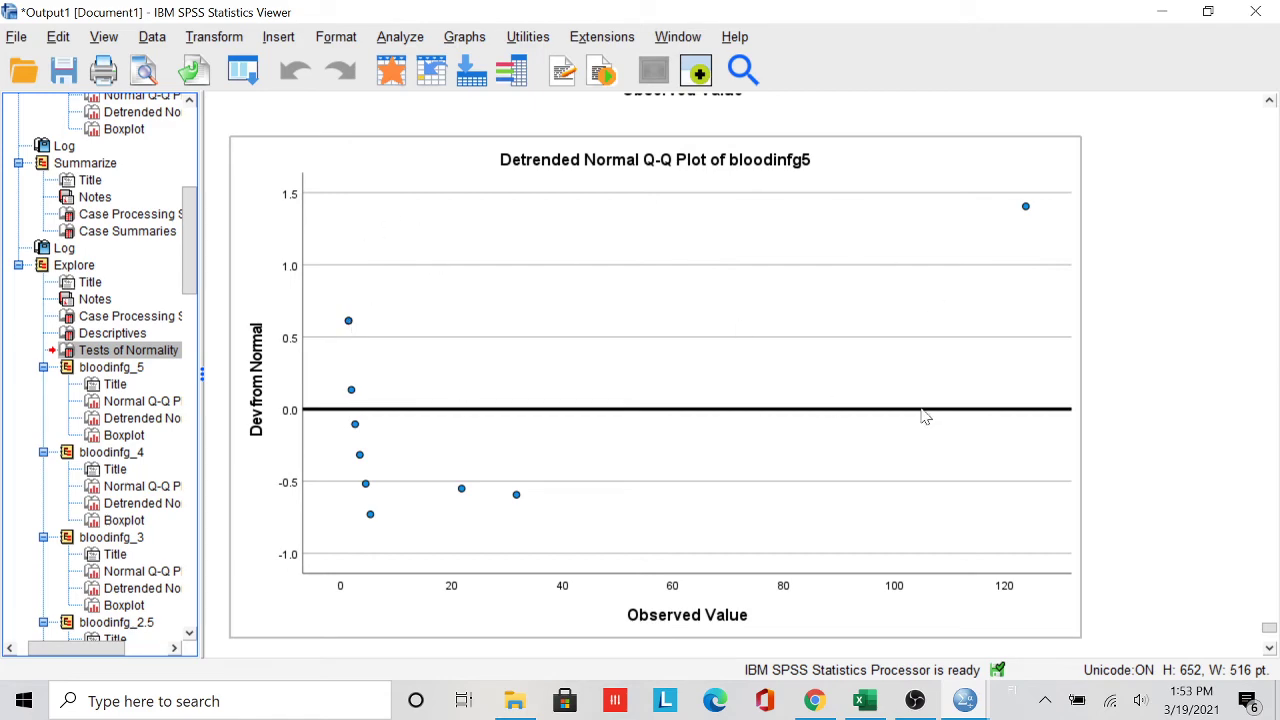
click(1197, 621)
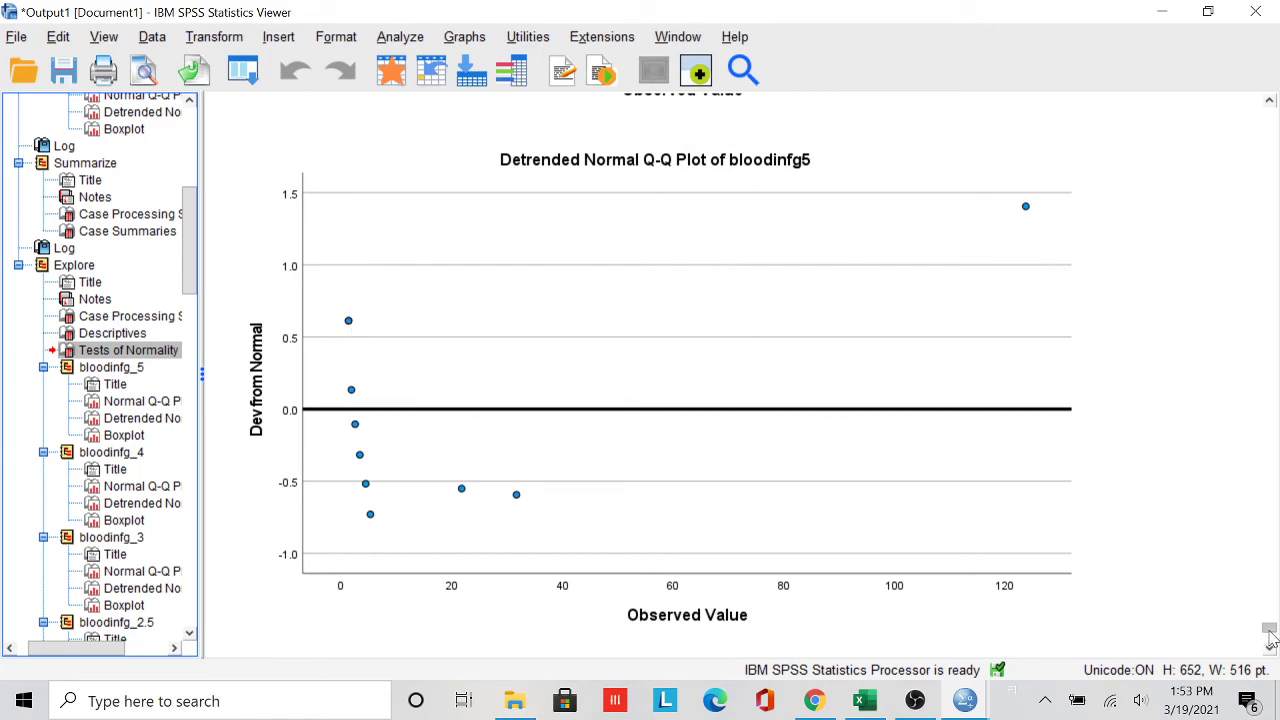
Examine the Q-Q plots and boxplots of the bloodinfg_2.5 and bloodinfg_2 transformations
drag(1270, 638, 1270, 345)
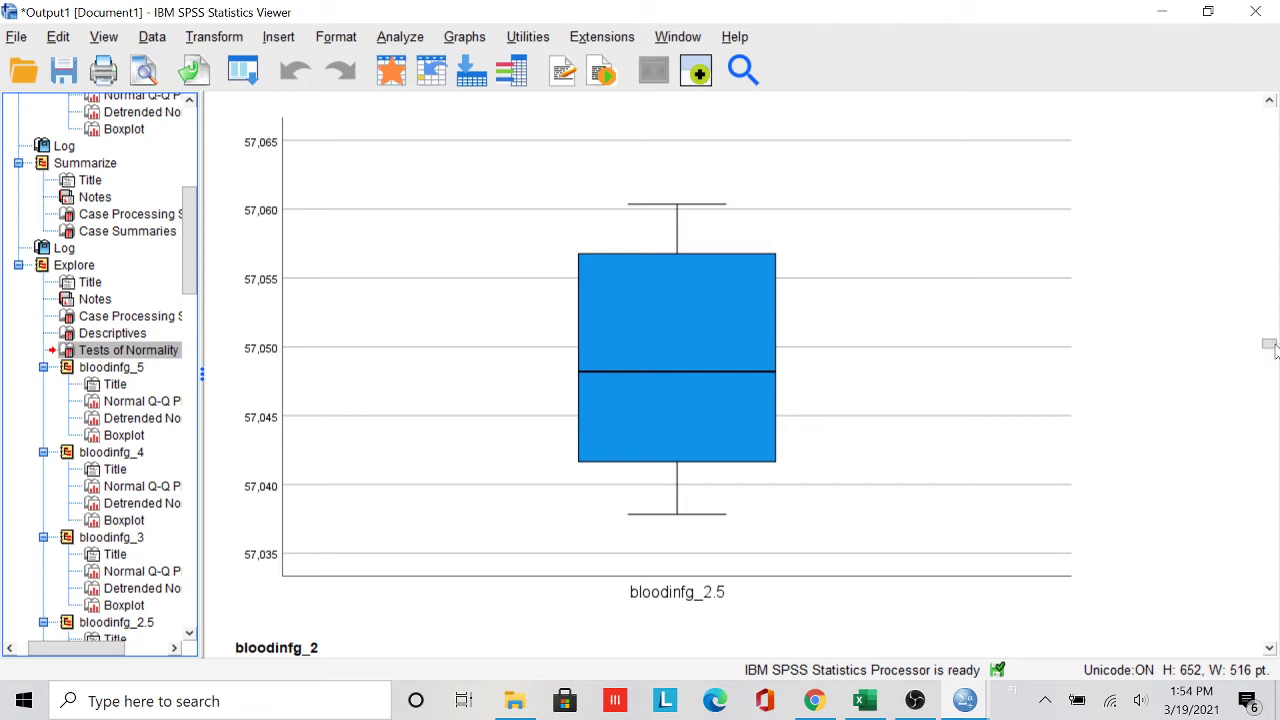
drag(1270, 350, 1272, 357)
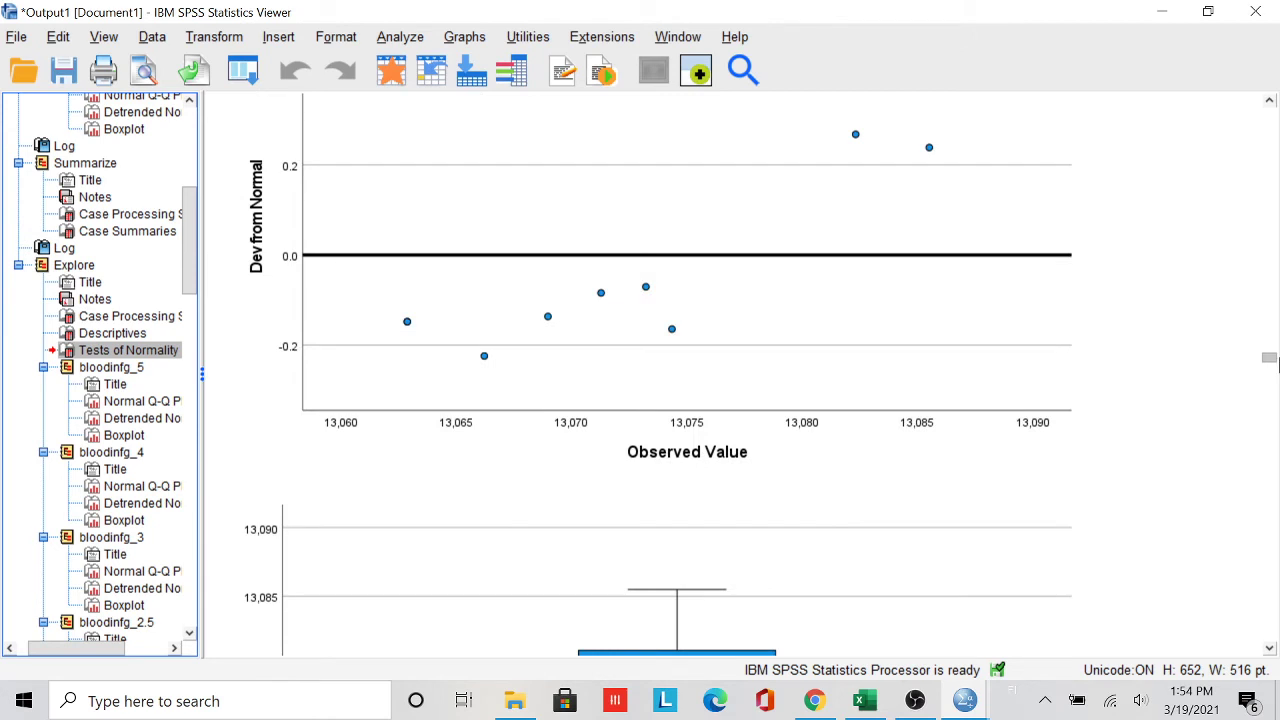
scroll(1272, 362, up, 3)
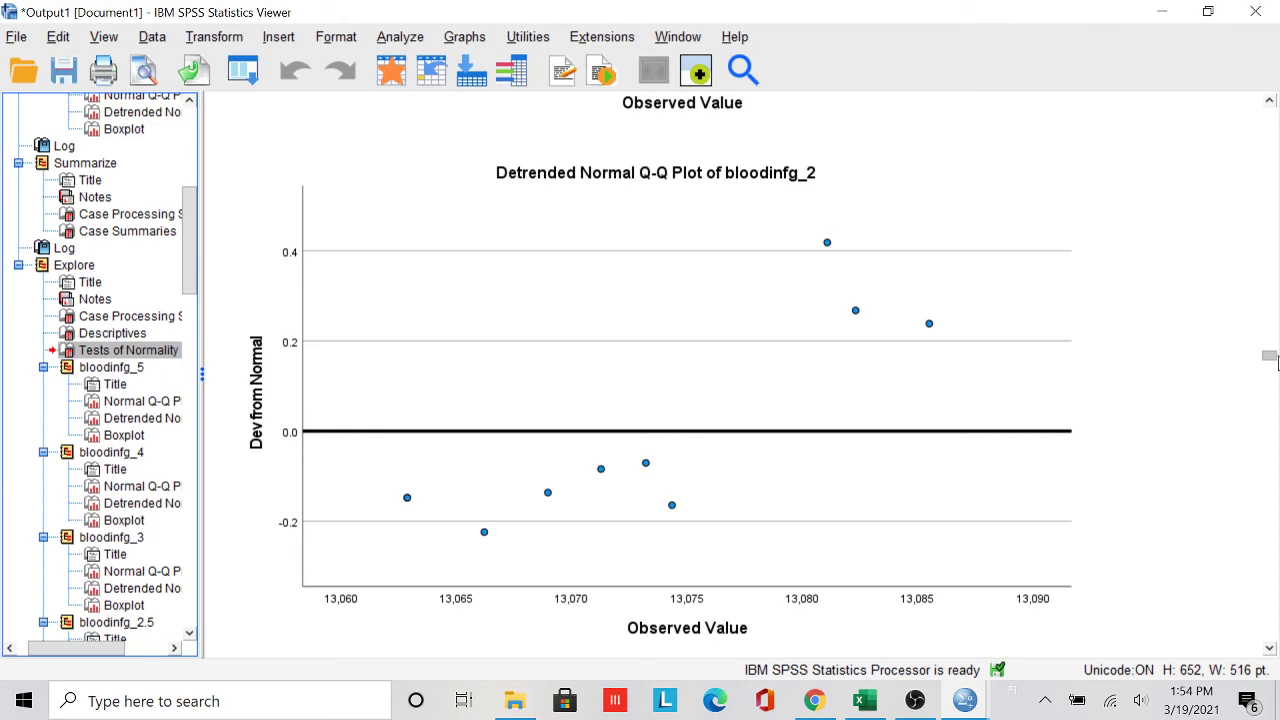
drag(1274, 360, 1270, 333)
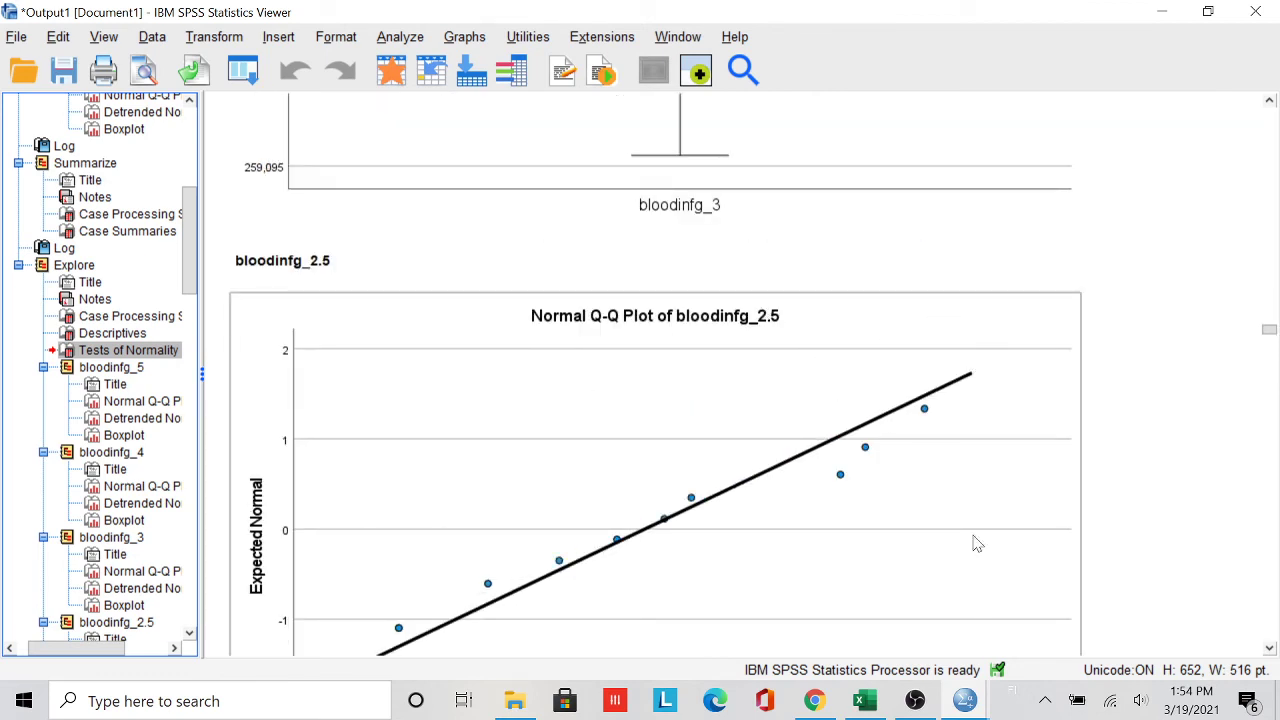
Switch to the dataset and select the bloodinfg_2.5 column
mouse_move(966, 701)
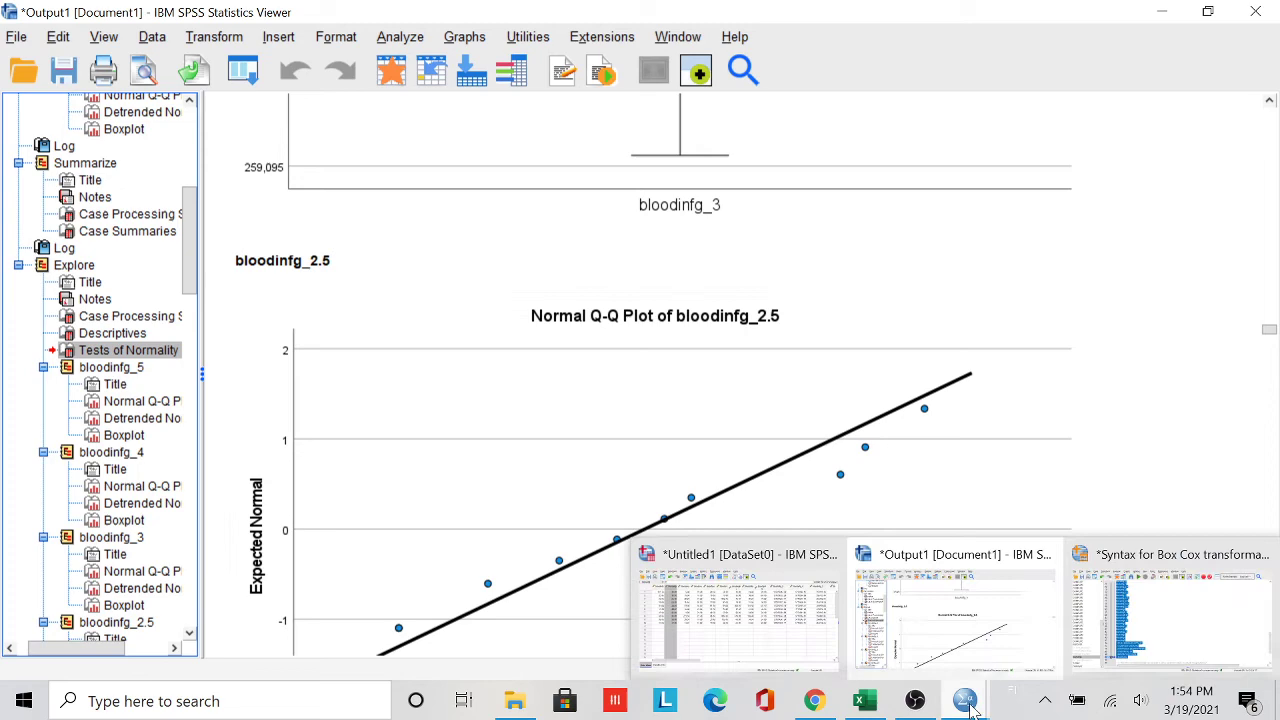
click(812, 624)
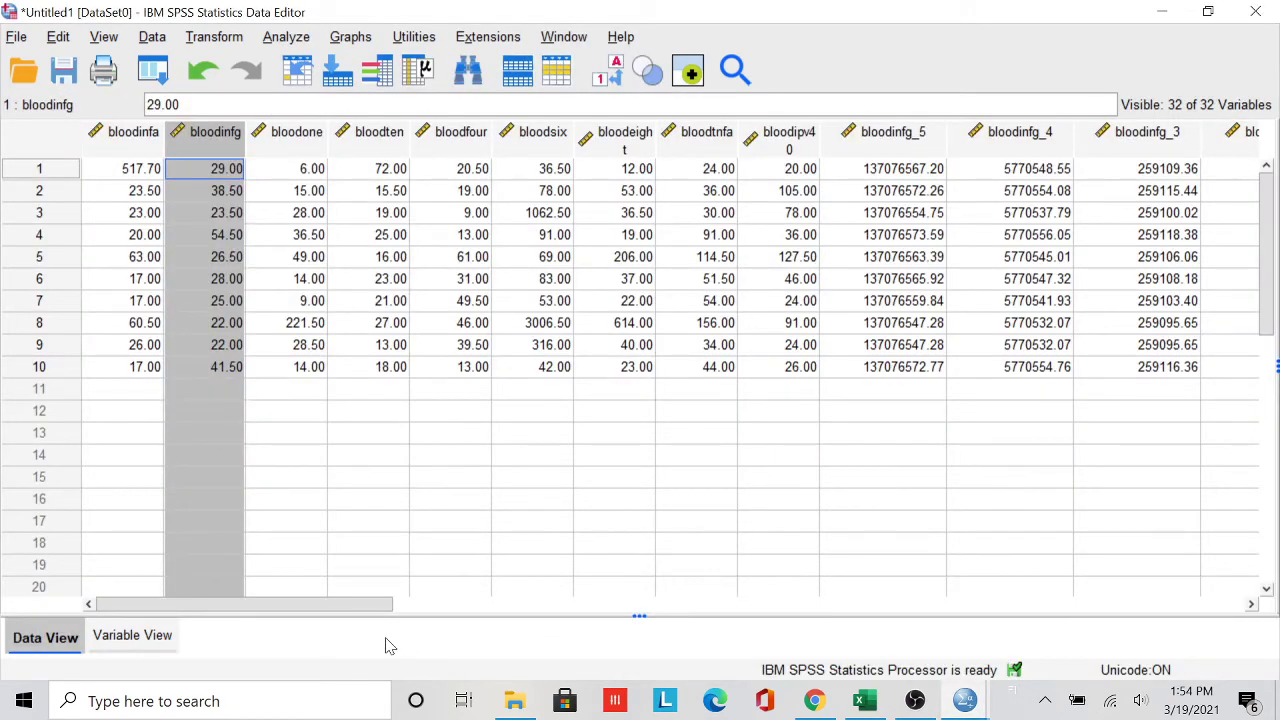
drag(352, 606, 534, 617)
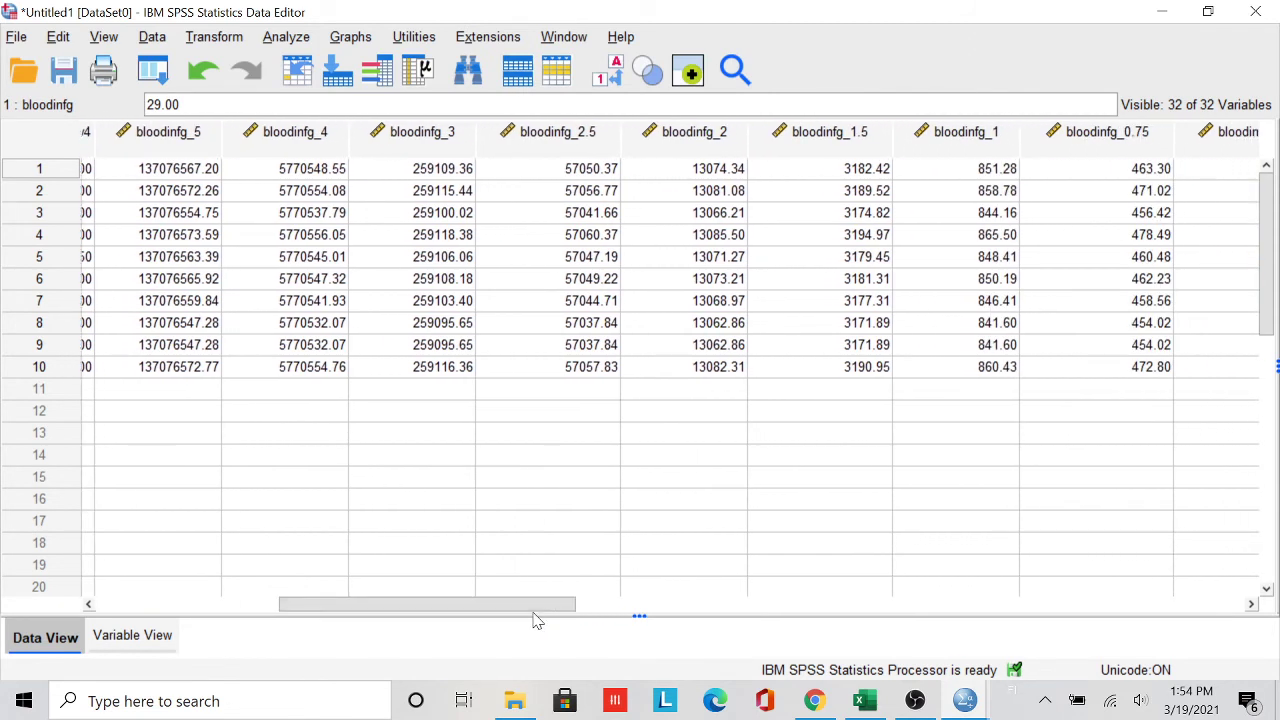
click(556, 137)
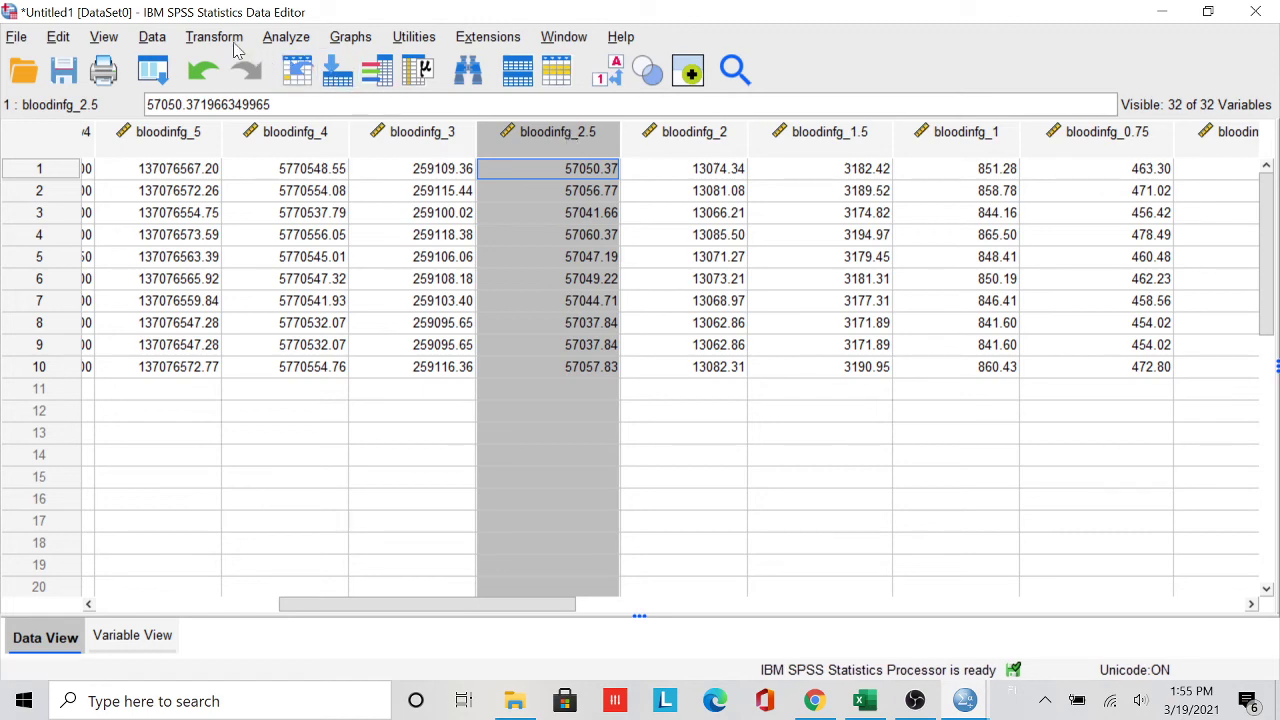
Start an Explore analysis and replace blood infg with bloodinfg_2.5 as the dependent variable
click(286, 37)
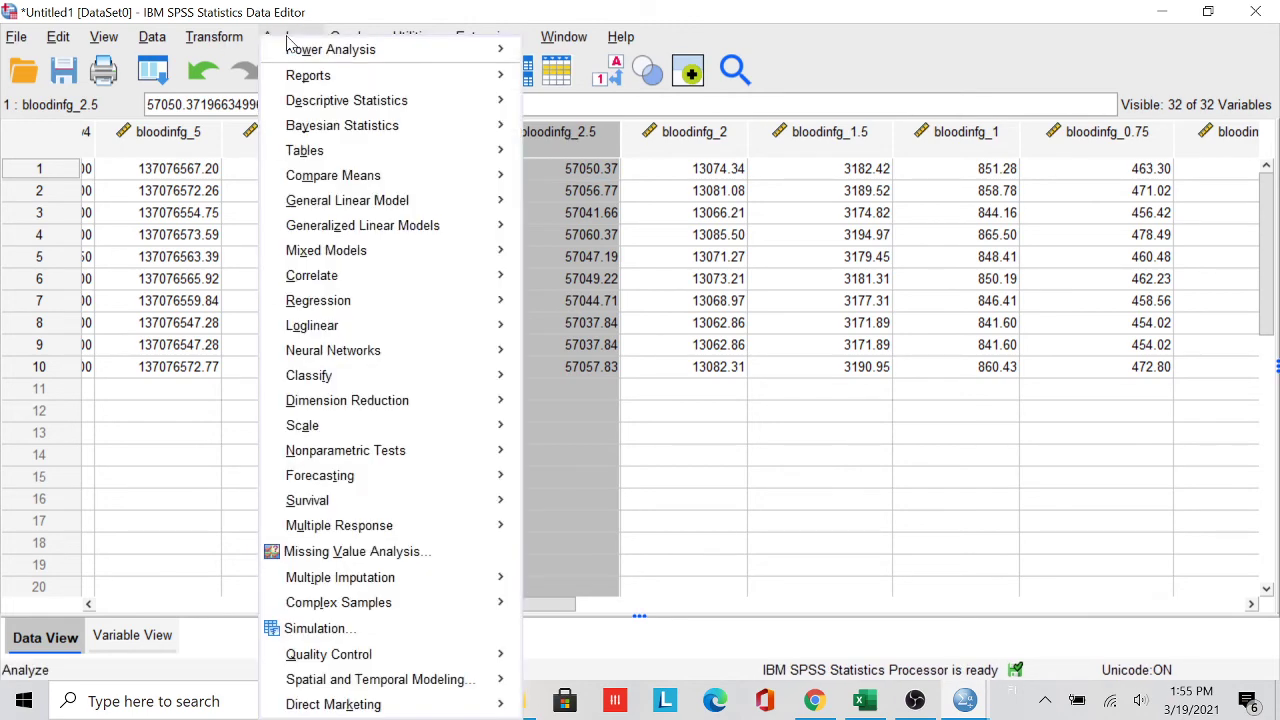
mouse_move(352, 108)
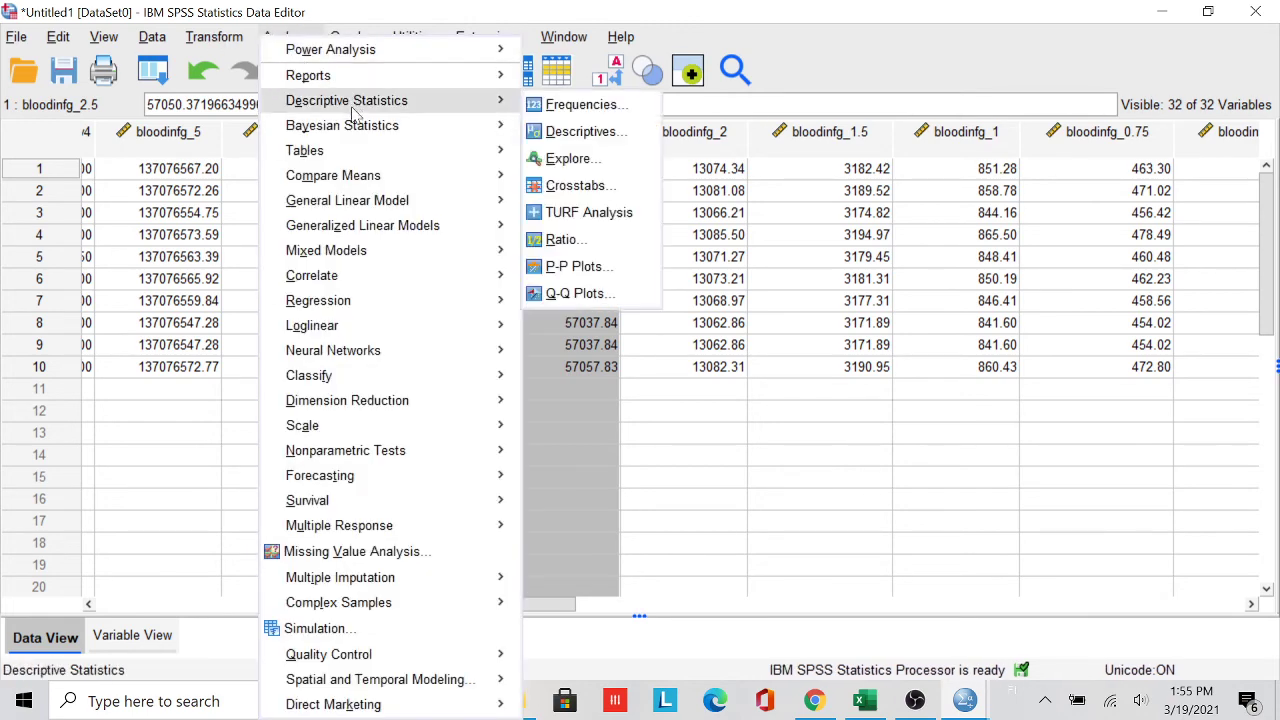
click(572, 160)
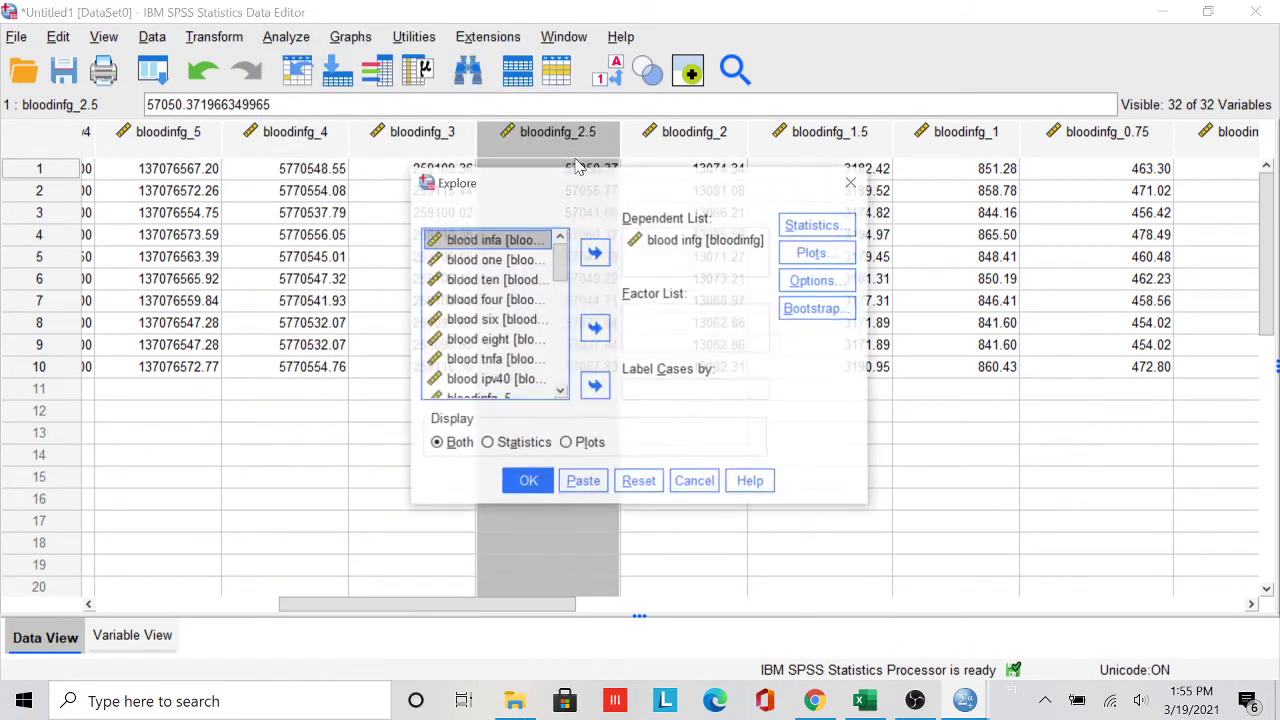
click(688, 252)
click(595, 252)
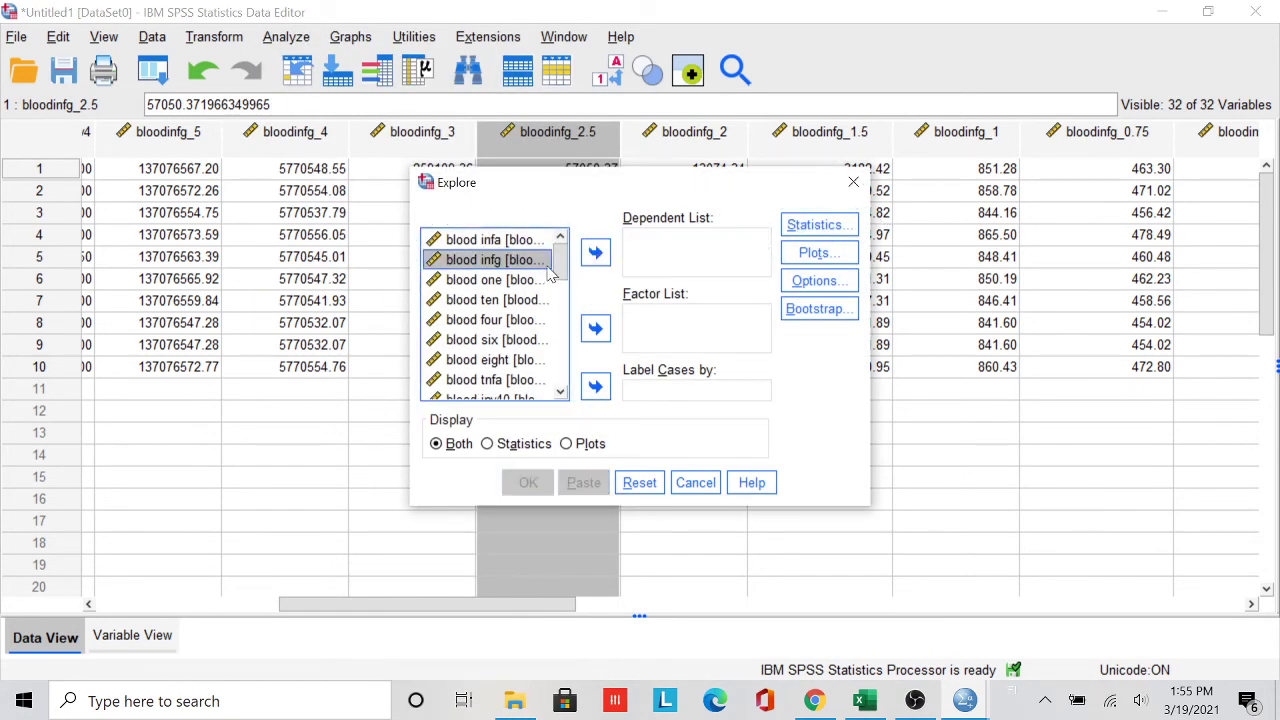
drag(562, 265, 537, 314)
click(512, 322)
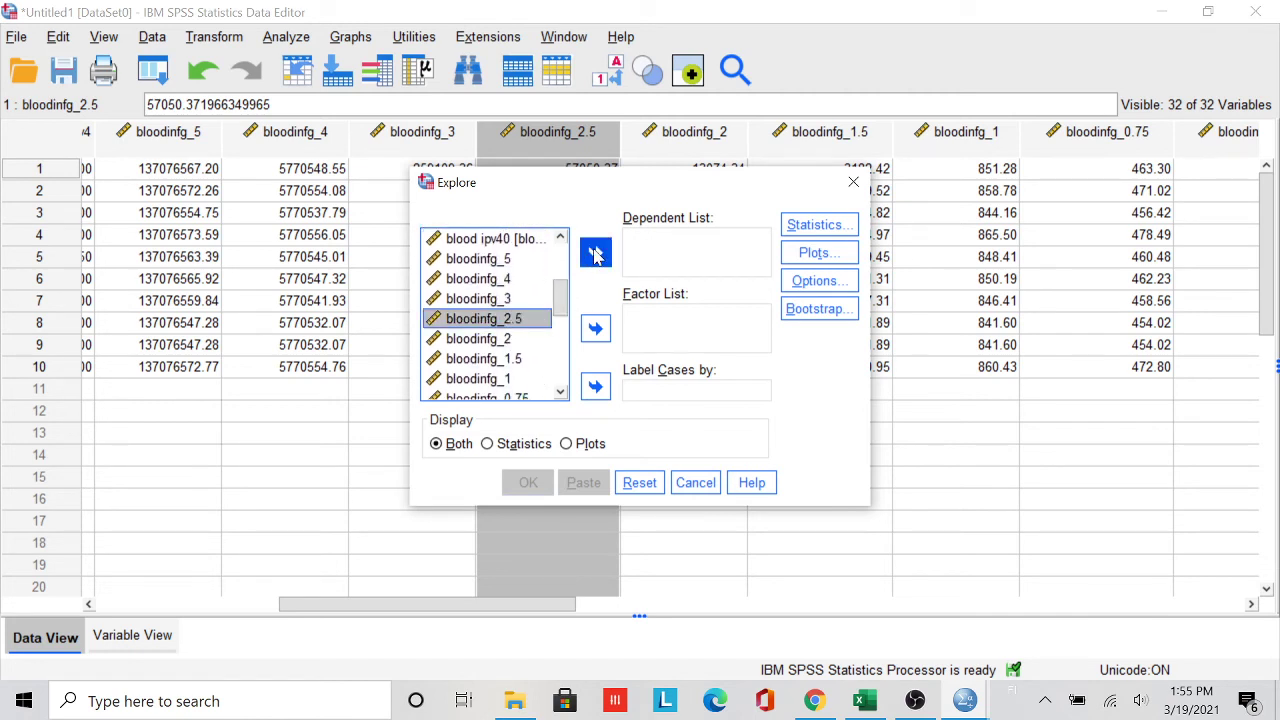
click(595, 253)
Add a histogram to the Explore plots, keeping normality plots with tests, and run the analysis
click(828, 260)
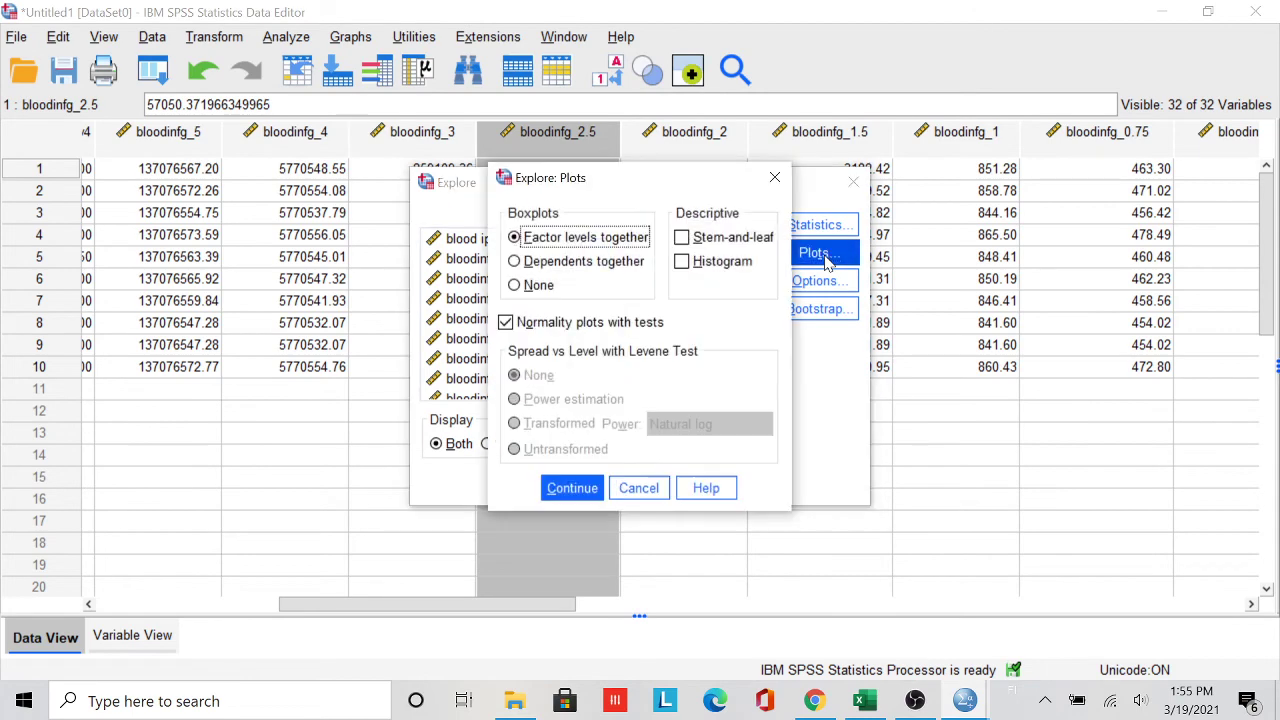
click(697, 266)
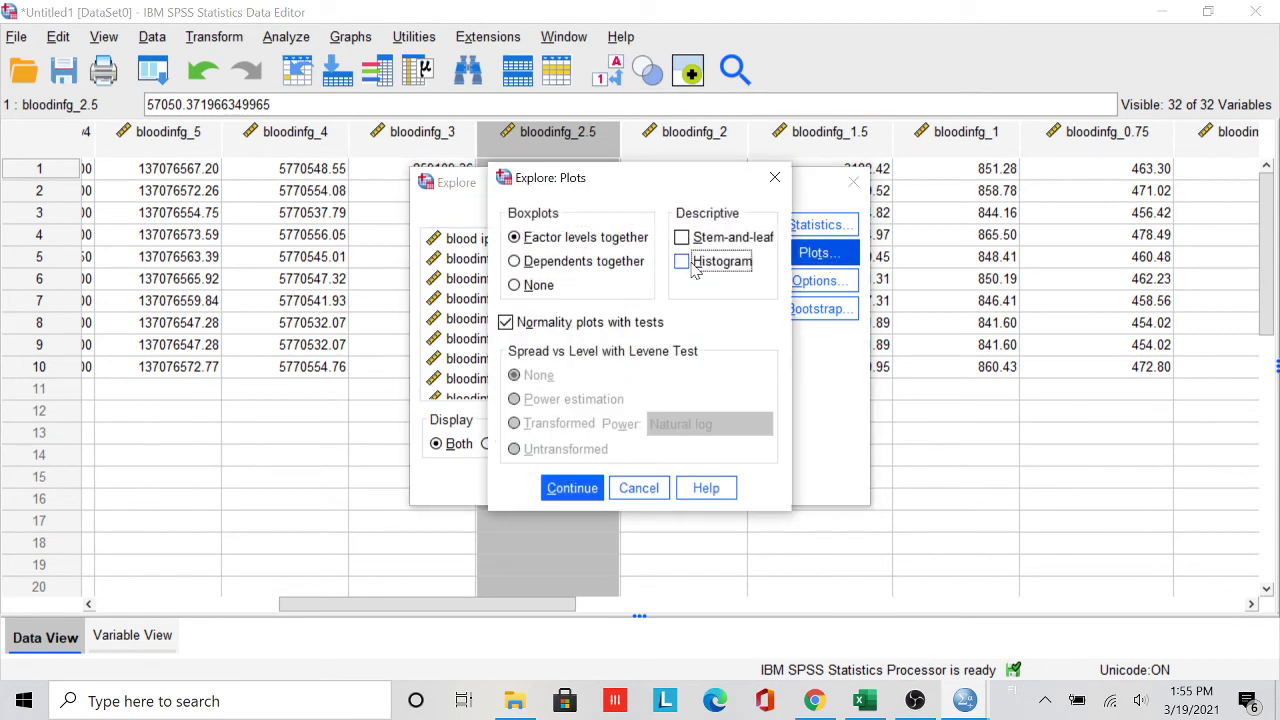
click(574, 490)
click(528, 482)
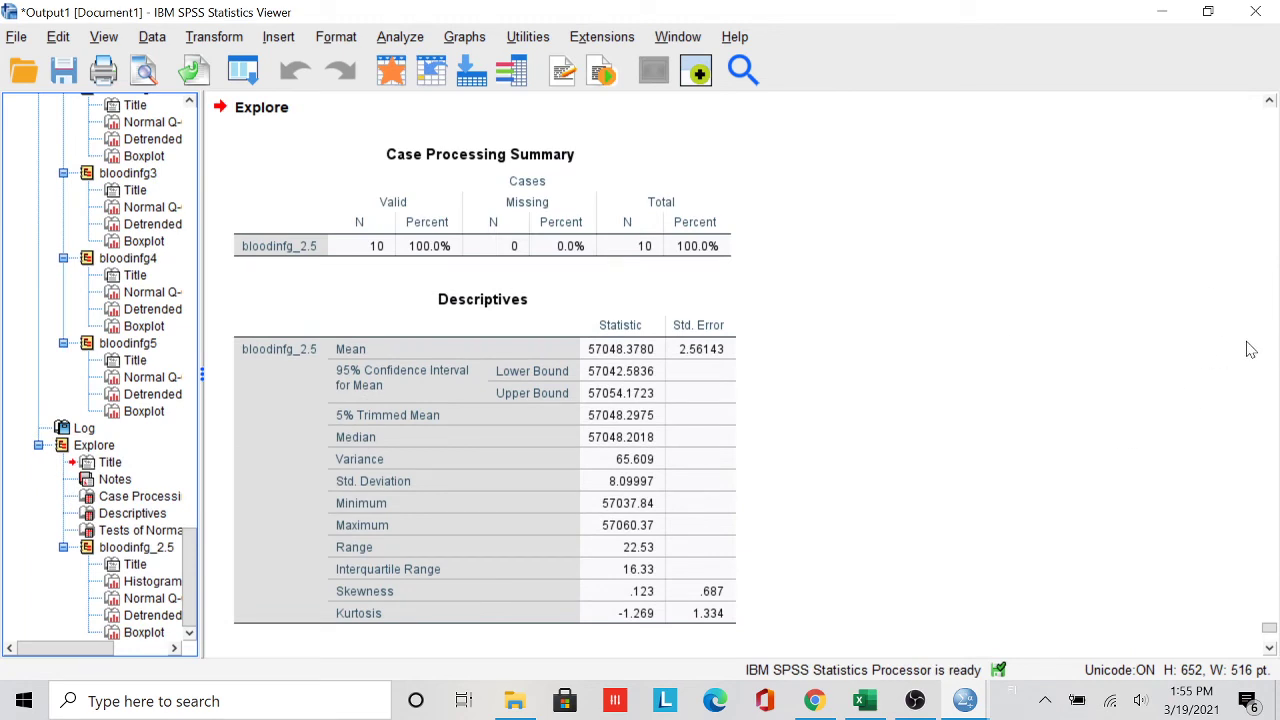
Open the bloodinfg_2.5 histogram for editing, add a normal distribution curve with automatic parameters, and close the chart editor
mouse_move(1270, 632)
mouse_down()
mouse_move(1272, 647)
mouse_move(1277, 624)
mouse_up()
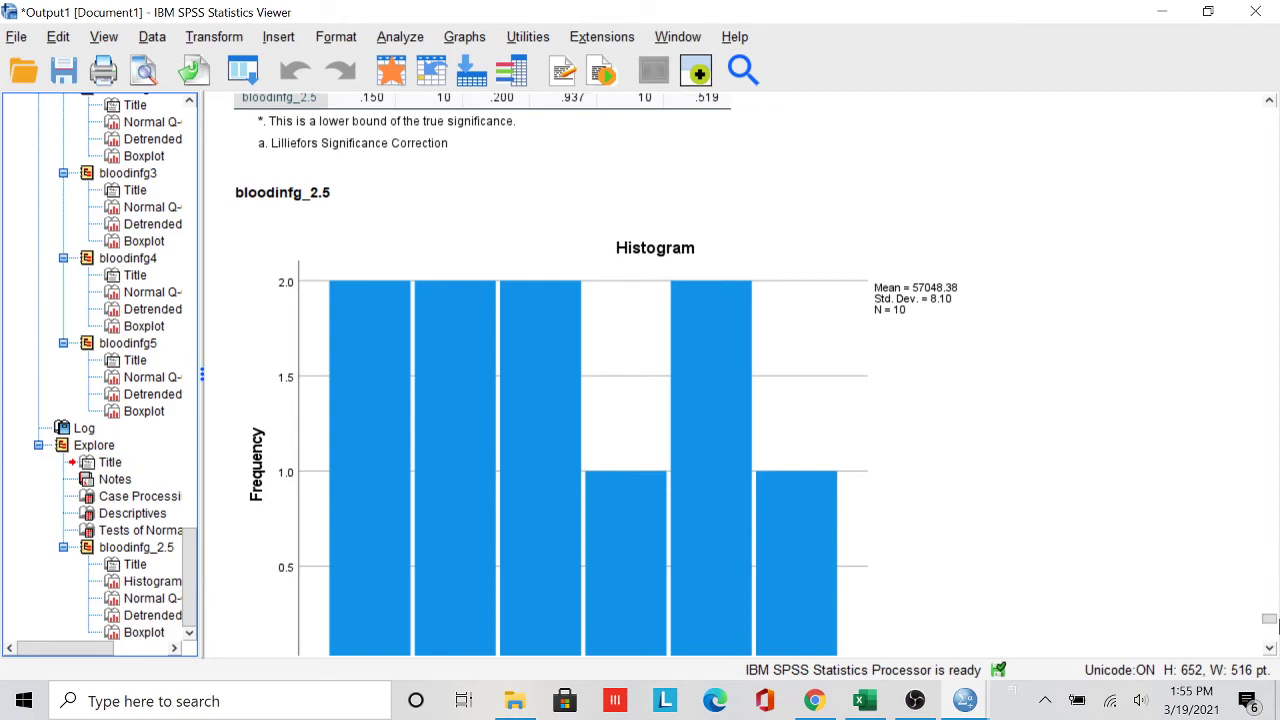
click(663, 535)
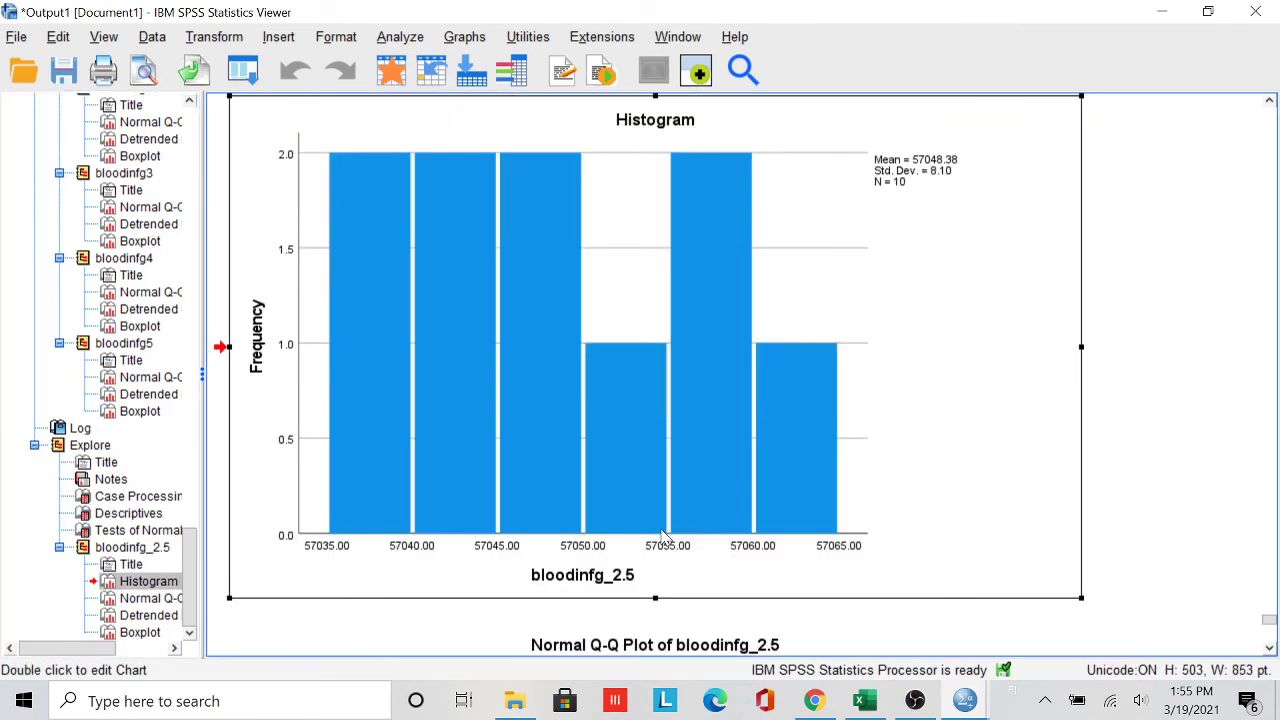
double_click(656, 404)
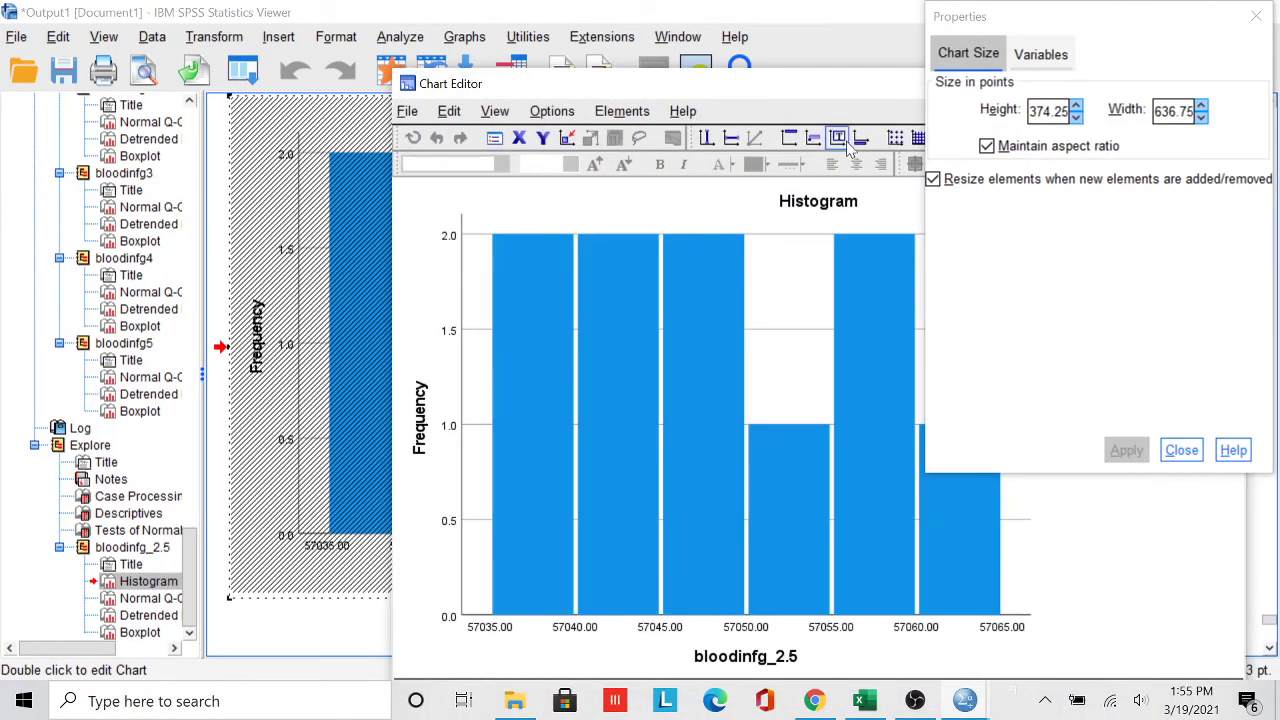
click(912, 202)
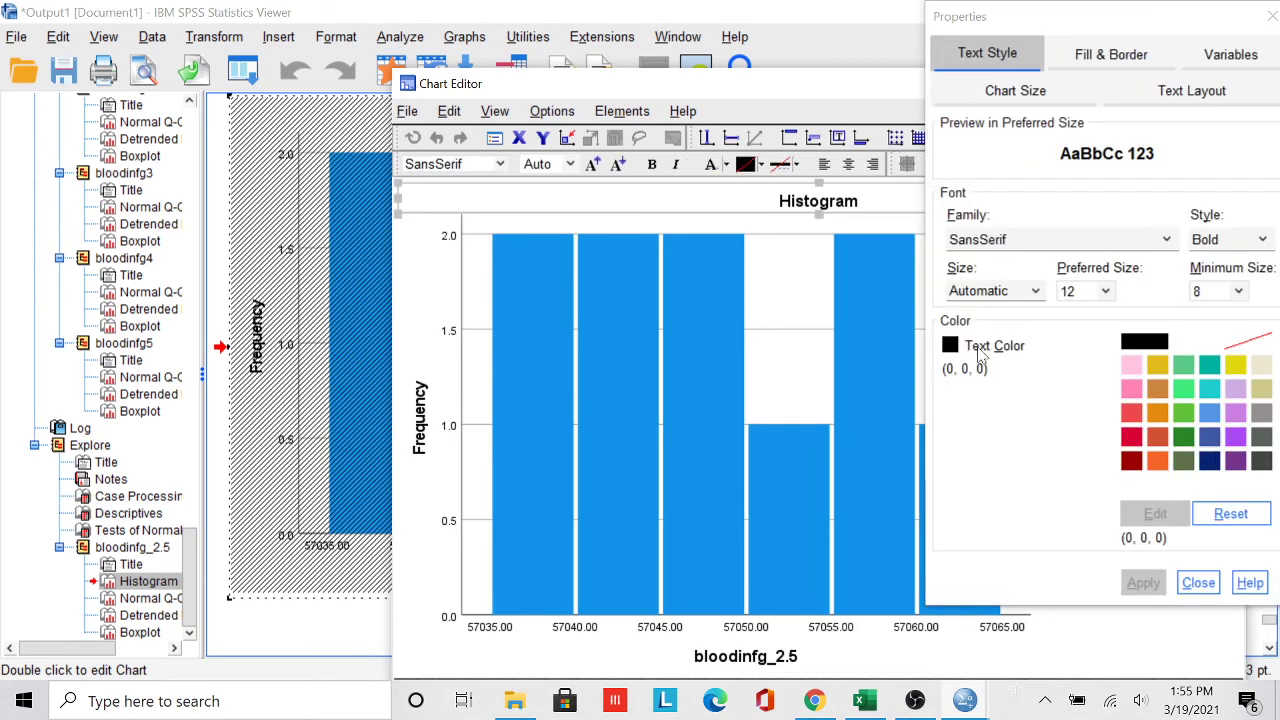
click(1259, 20)
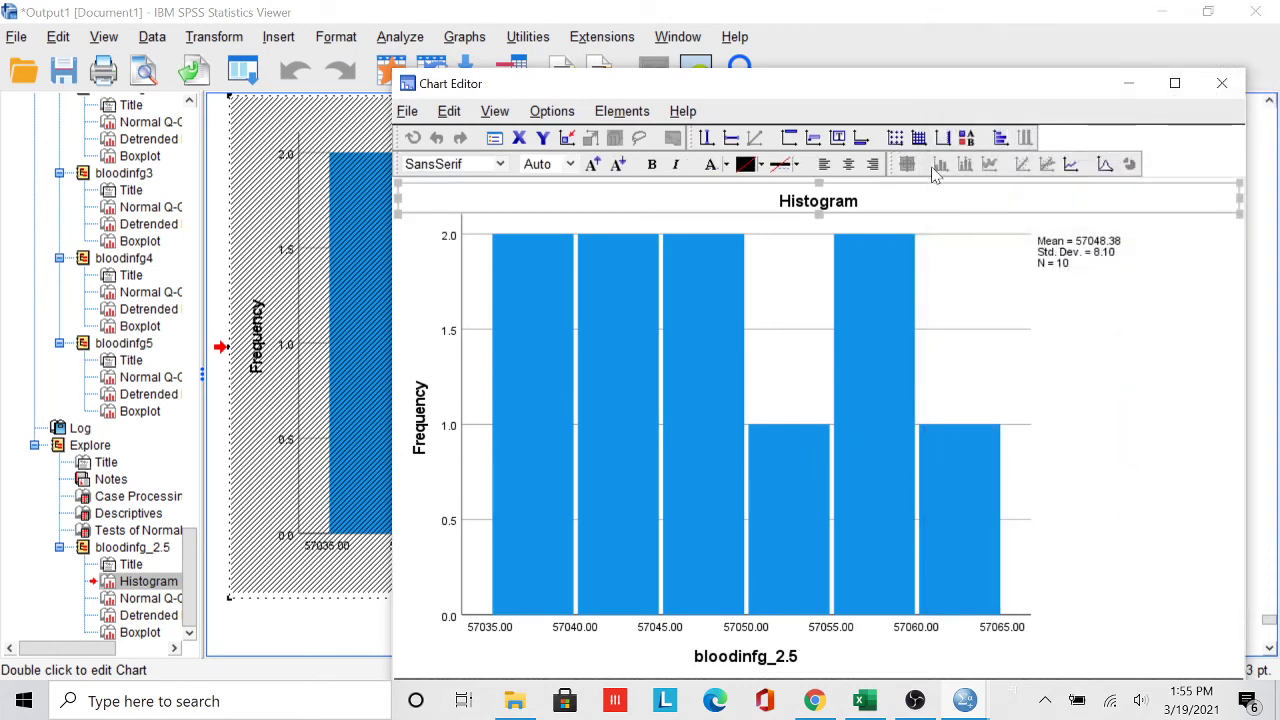
click(1106, 165)
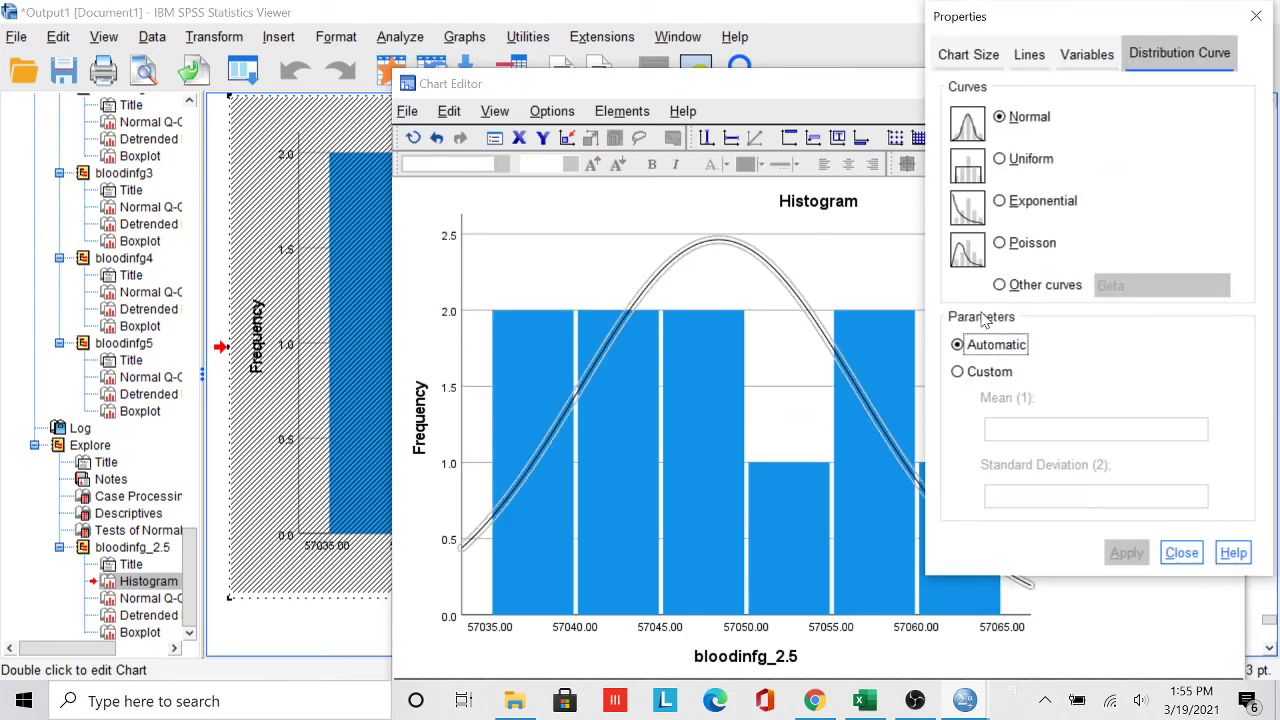
click(1178, 553)
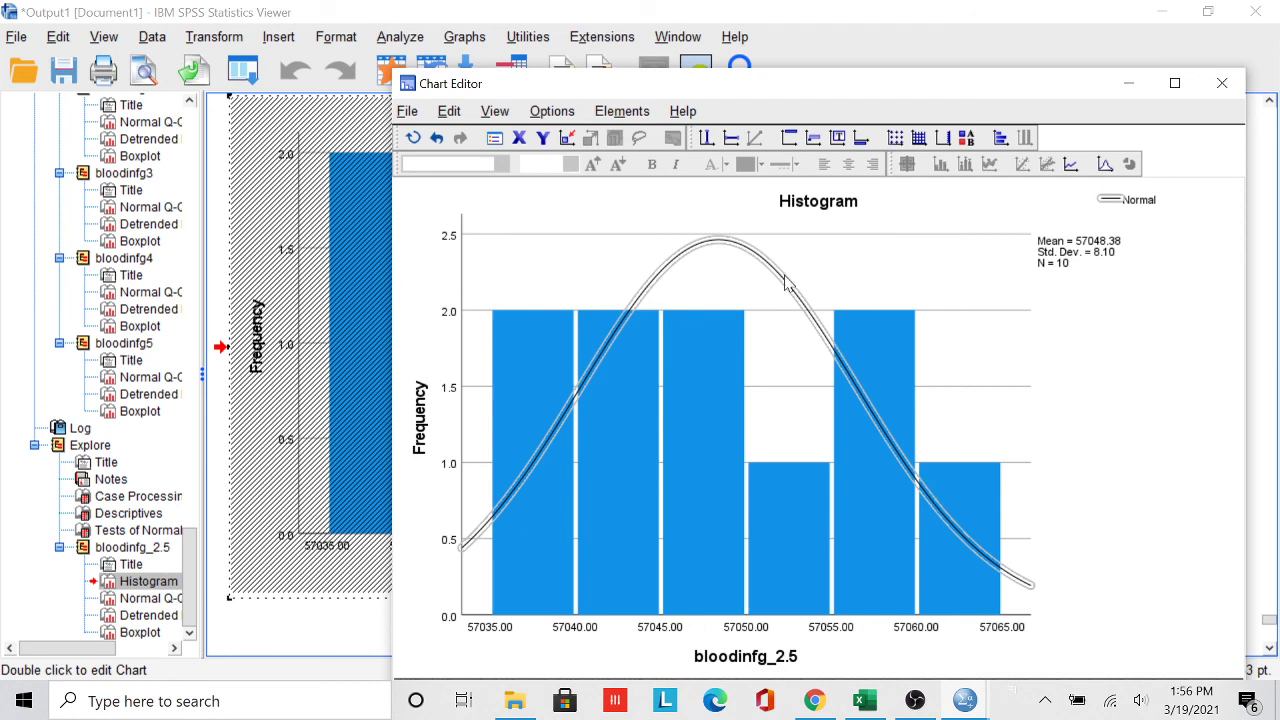
click(1222, 84)
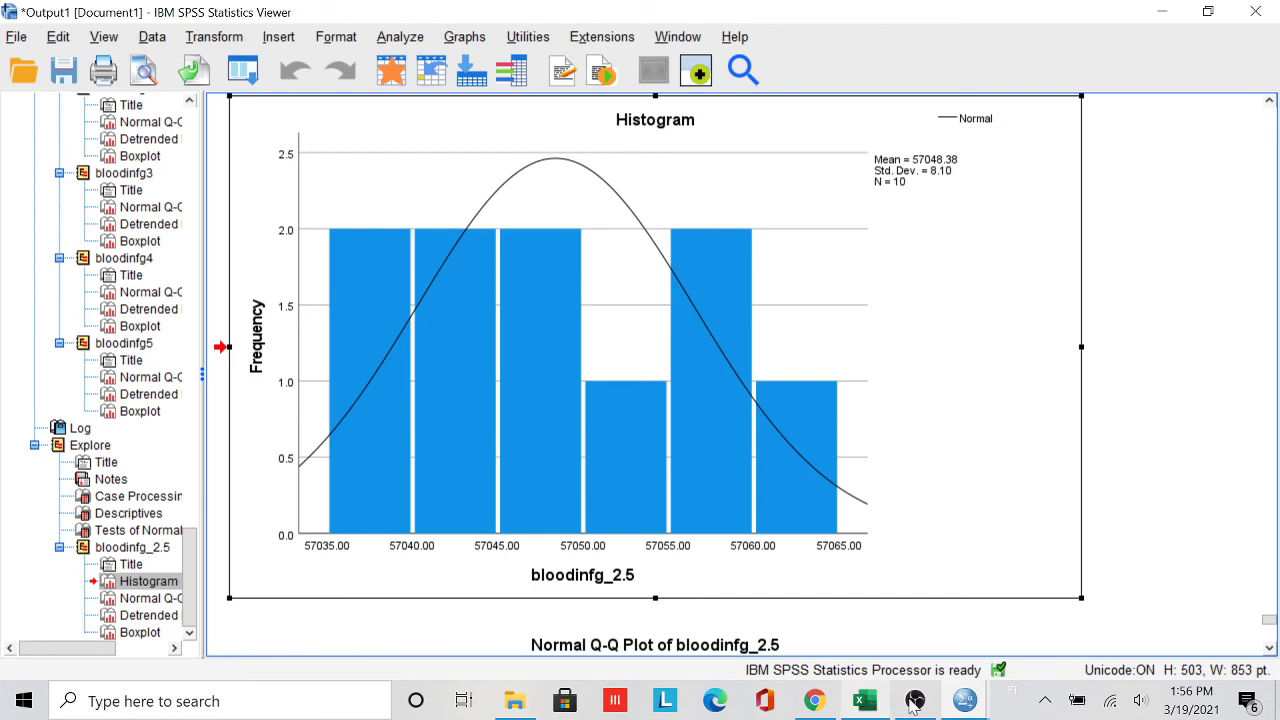
Switch to the dataset and review the bloodinfg_2.5 column alongside the original blood variables
mouse_move(966, 705)
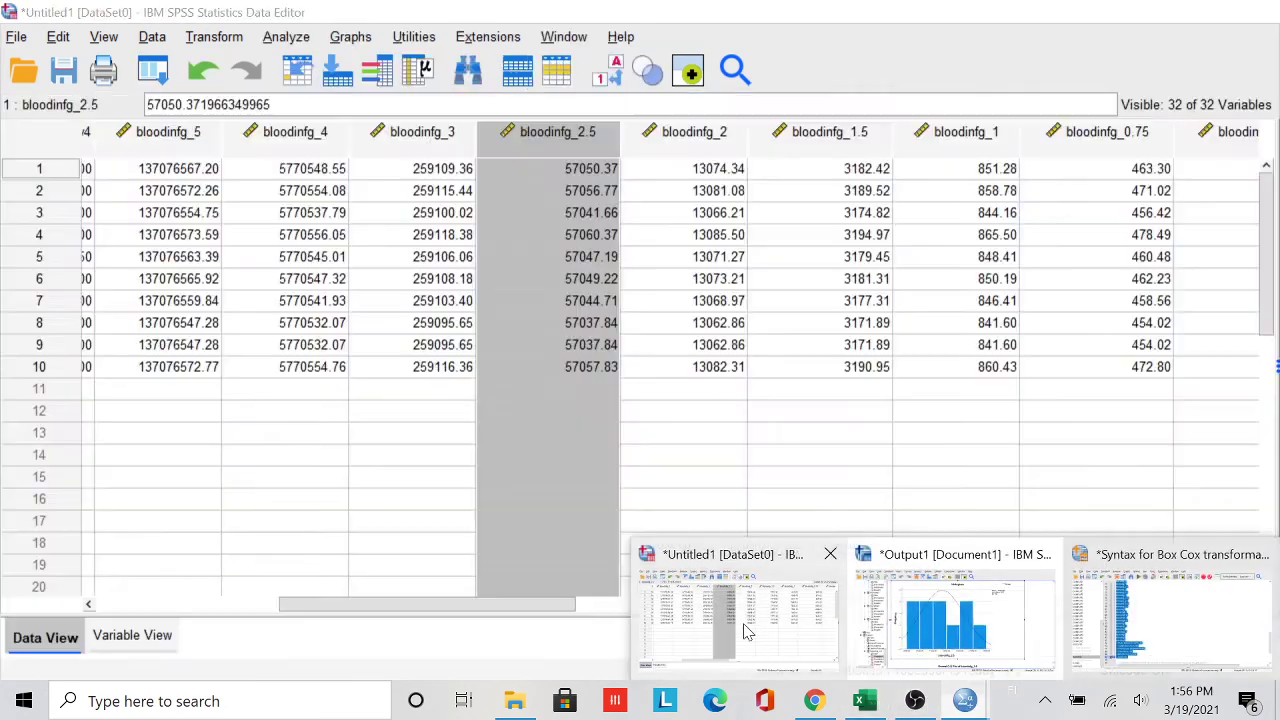
click(720, 610)
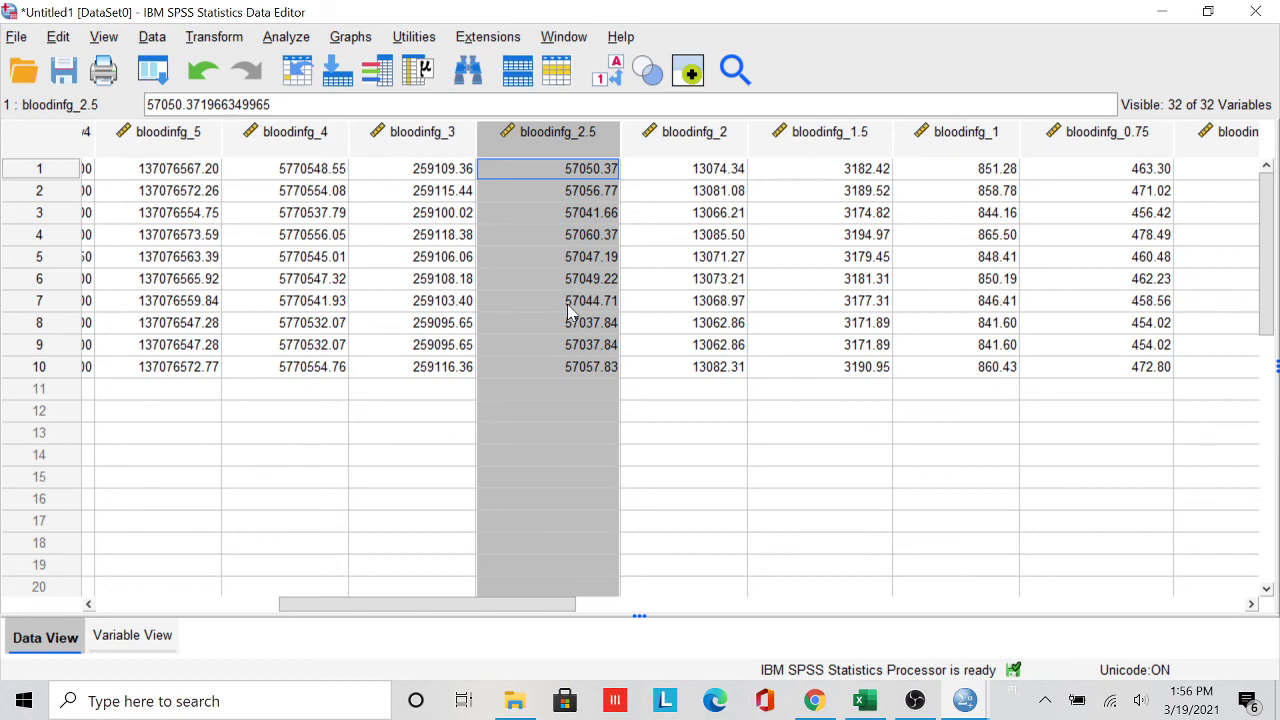
drag(497, 610, 389, 606)
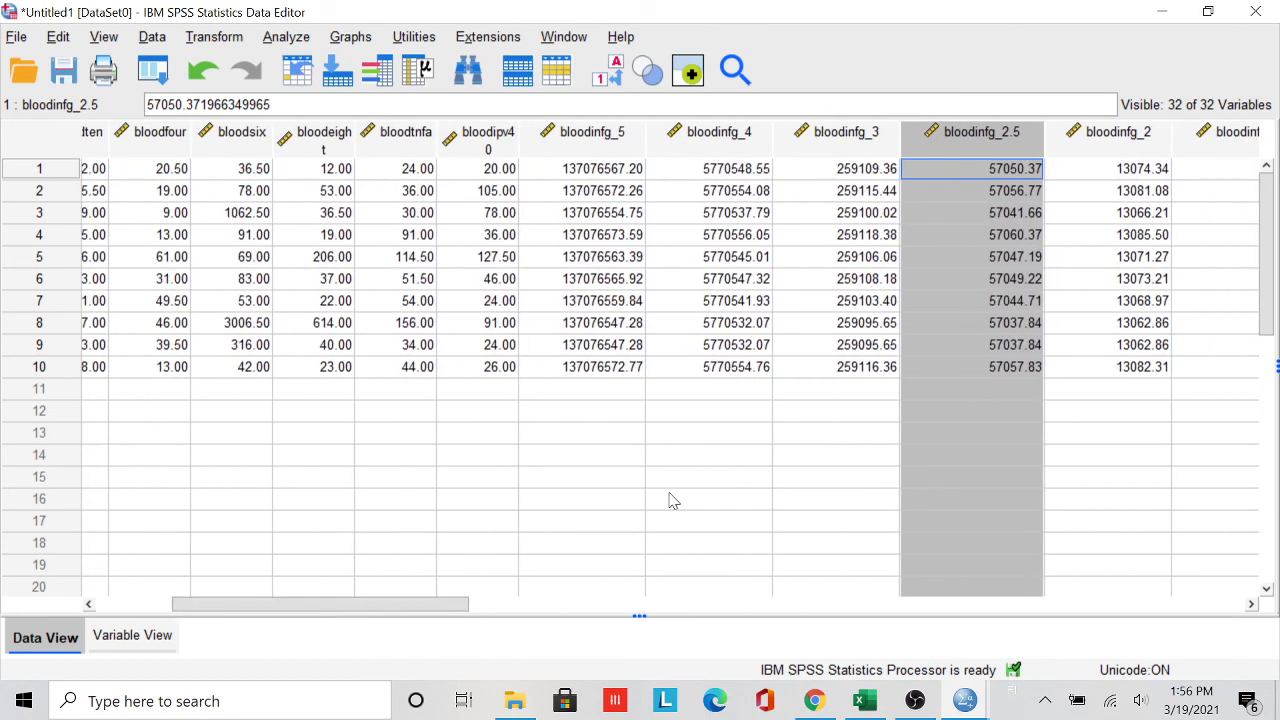